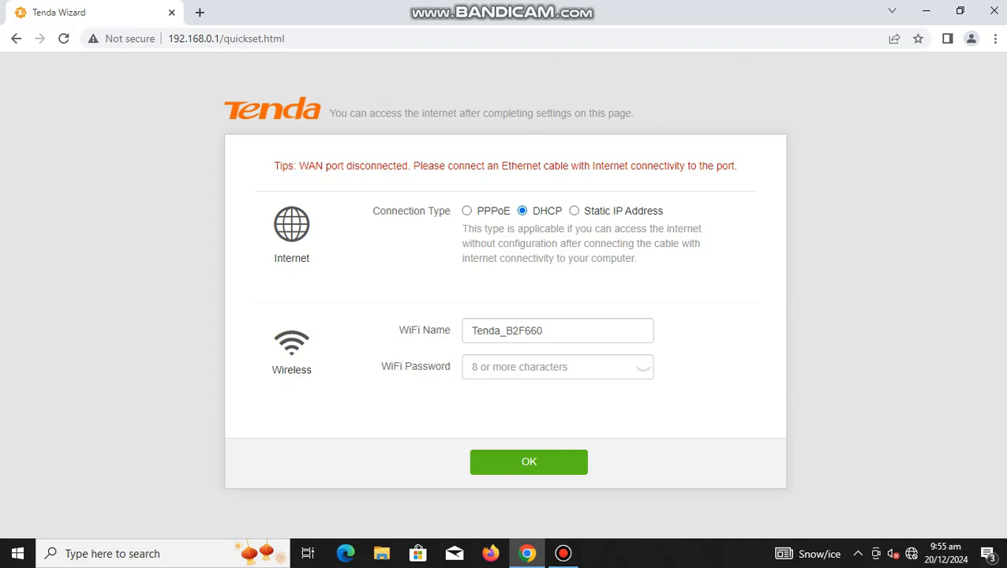
Step: Replace the default WiFi name with the person's surname in capitals and enter a WiFi password
left_click_drag(542, 331, 470, 331)
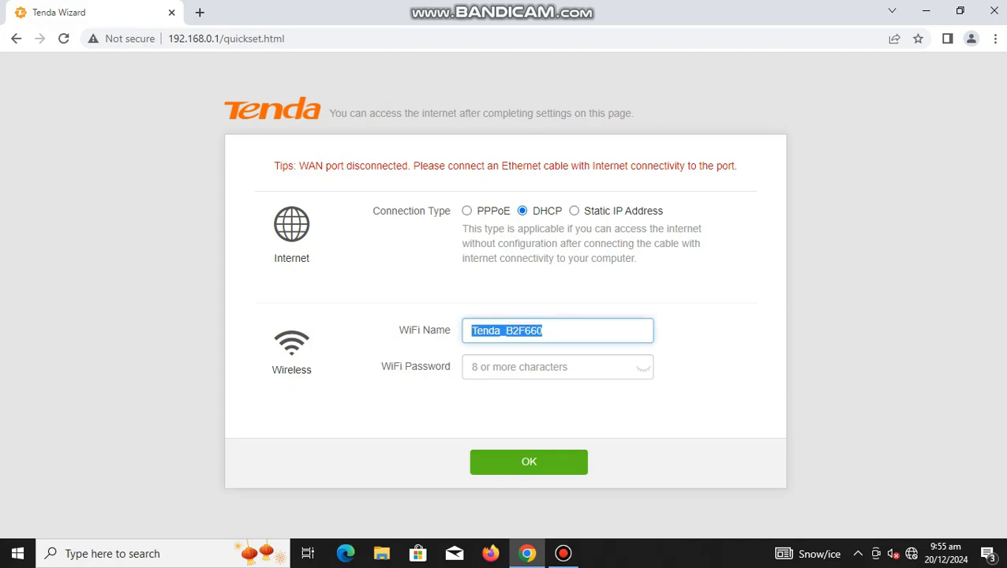
type("J")
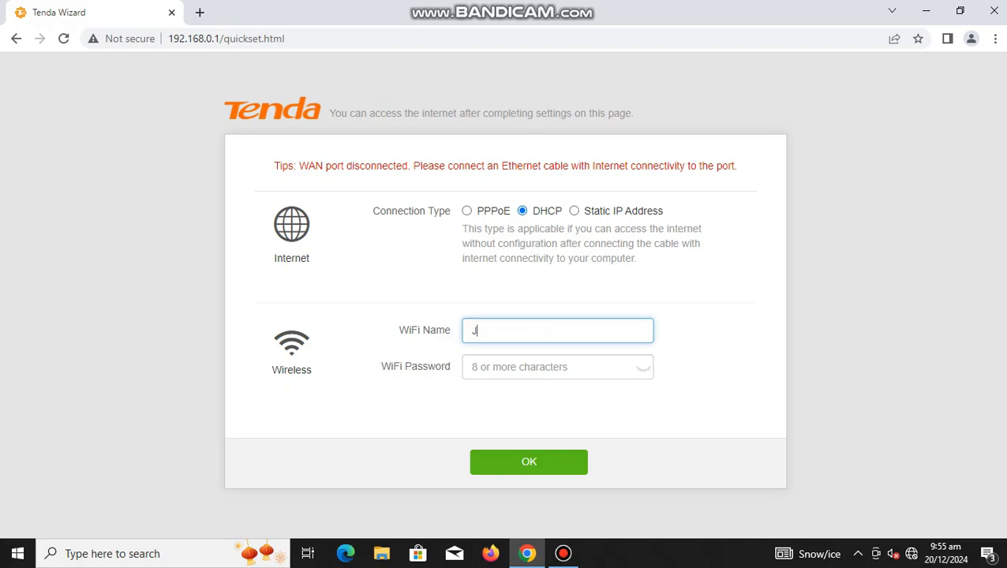
type("UA")
key("BackSpace")
key("BackSpace")
key("BackSpace")
type("DELACRUZ")
key("Tab")
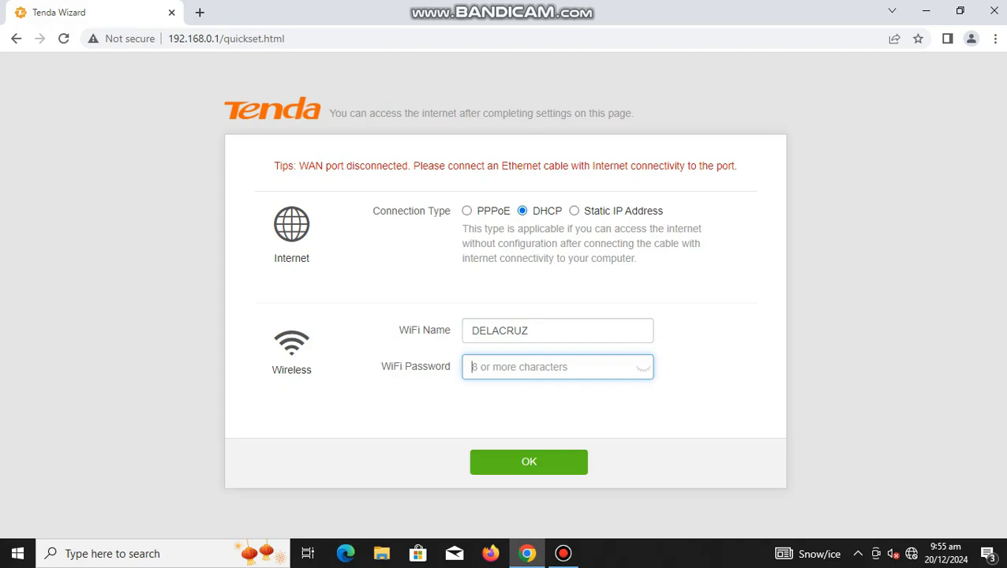
type("••••••••")
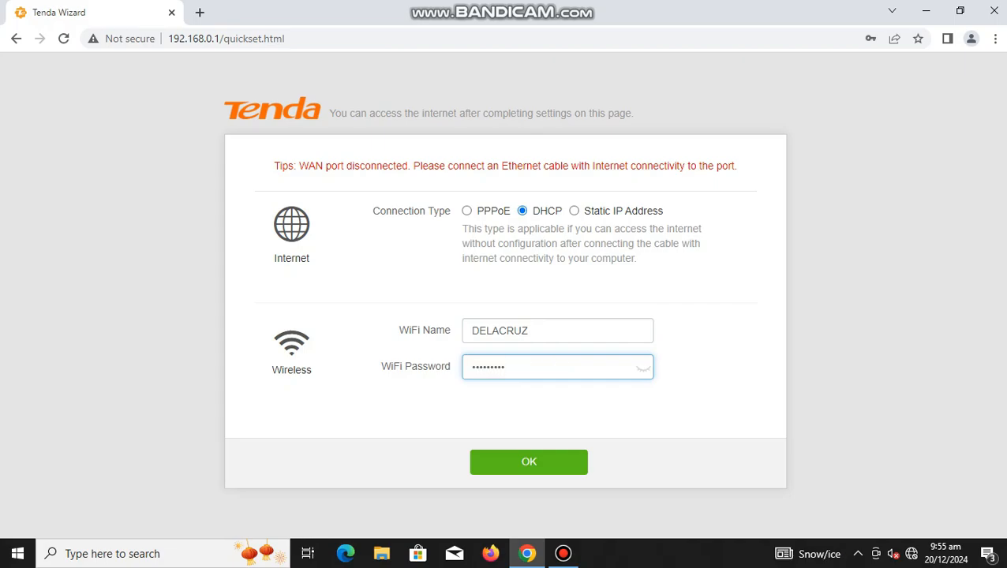
Step: Open Notepad and move its window aside so the WiFi name and password fields are uncovered
left_click(158, 553)
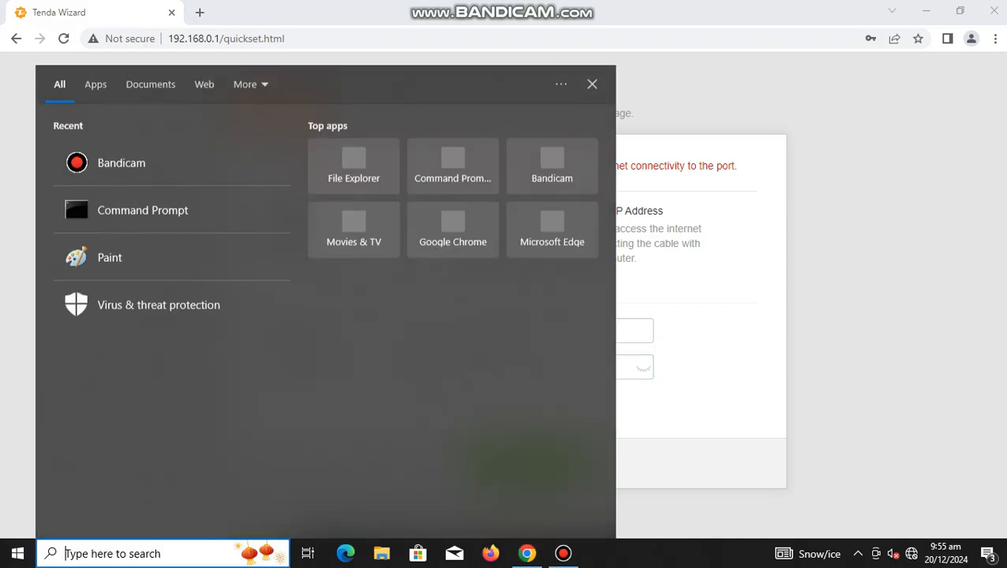
type("NOTEPAD")
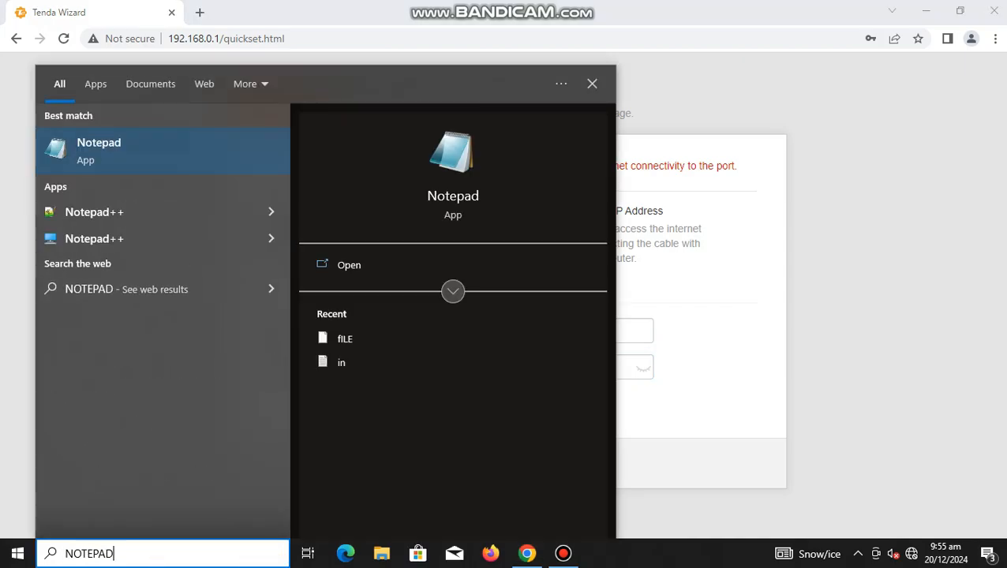
key("Return")
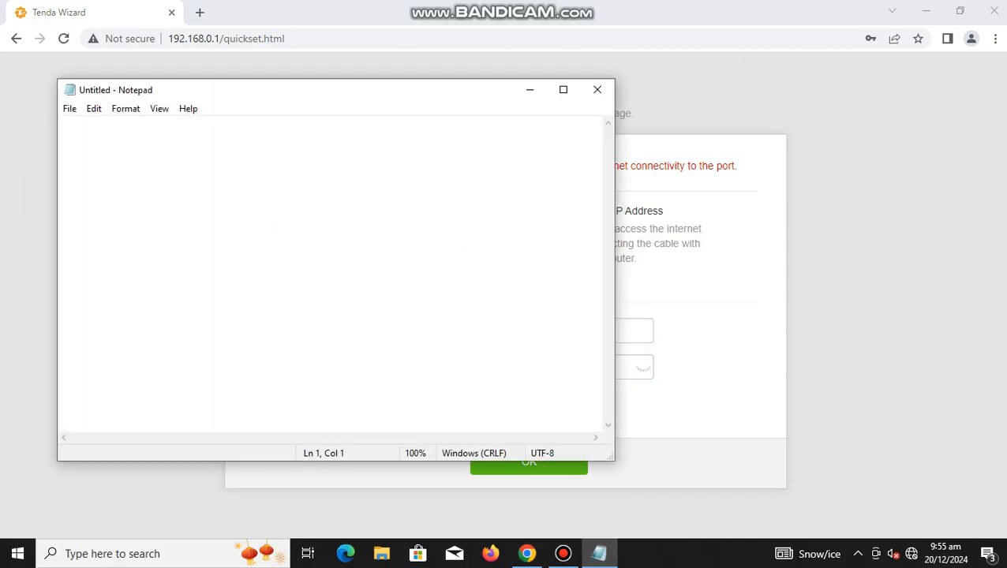
left_click_drag(204, 90, 686, 280)
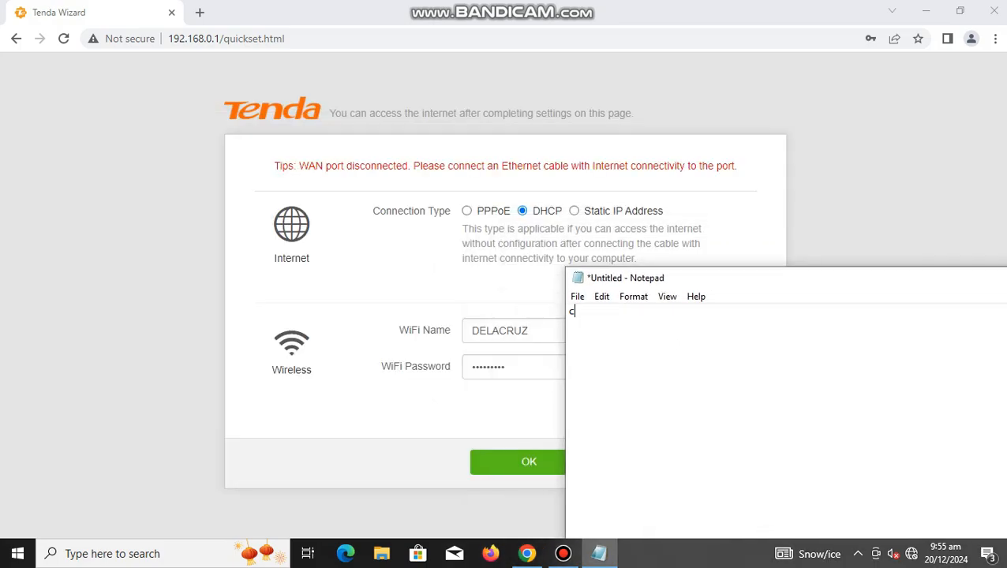
Step: Write the WiFi password in the blank note and select it for copying
key("BackSpace")
key("BackSpace")
key("BackSpace")
key("BackSpace")
key("BackSpace")
key("BackSpace")
key("BackSpace")
left_click_drag(623, 312, 569, 311)
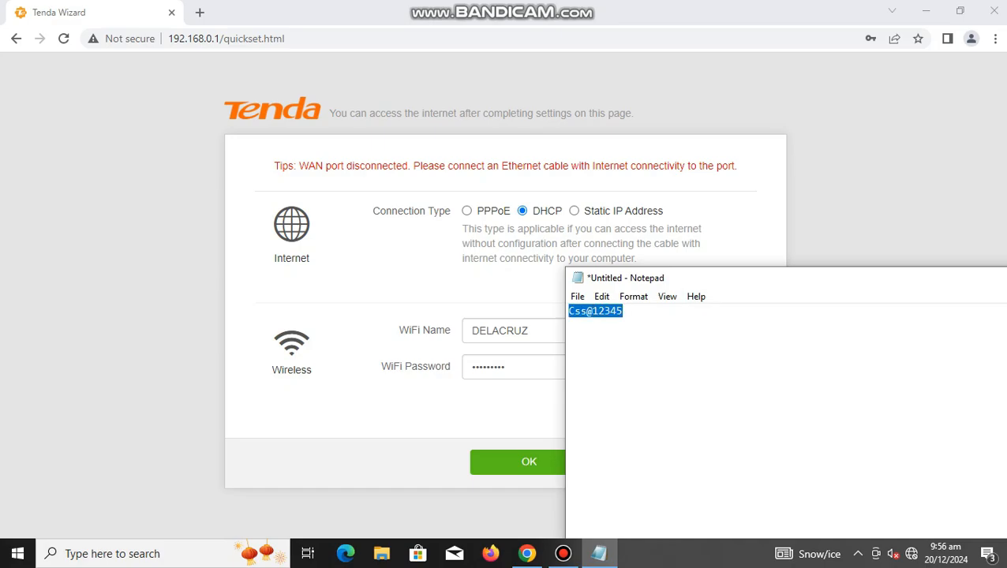
Step: Return to the router wizard, replace the WiFi password with the copied one, and submit the wizard settings
key("alt+Tab")
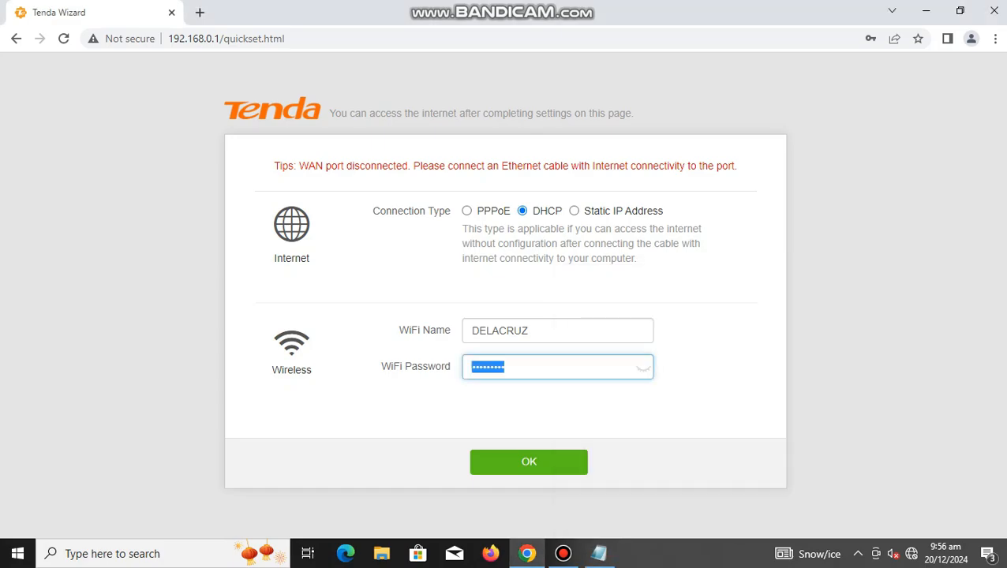
key("ctrl+v")
key("Return")
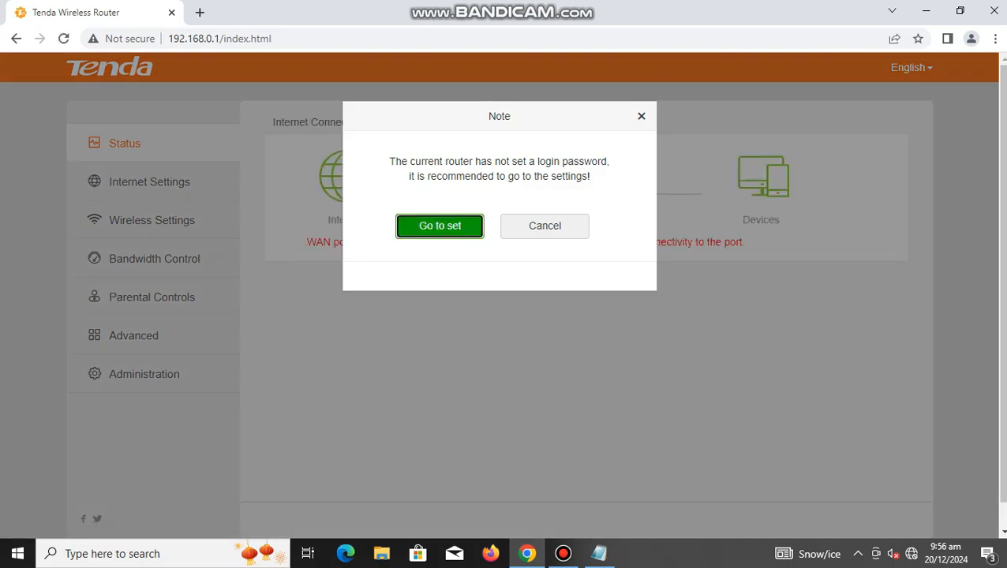
Step: Go to the router's Administration settings and set the LAN IP address to 128.1.0.1
key("Return")
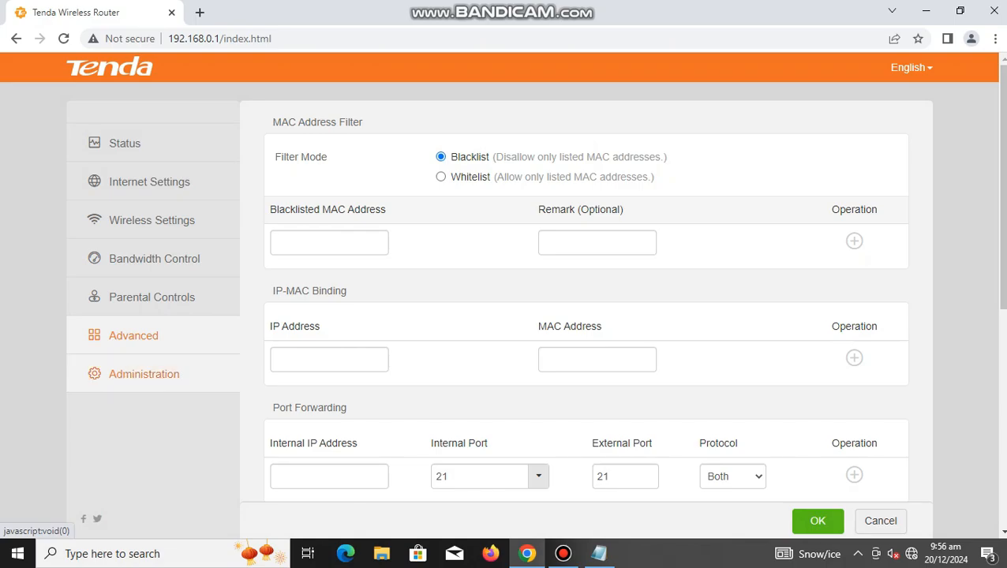
left_click(144, 374)
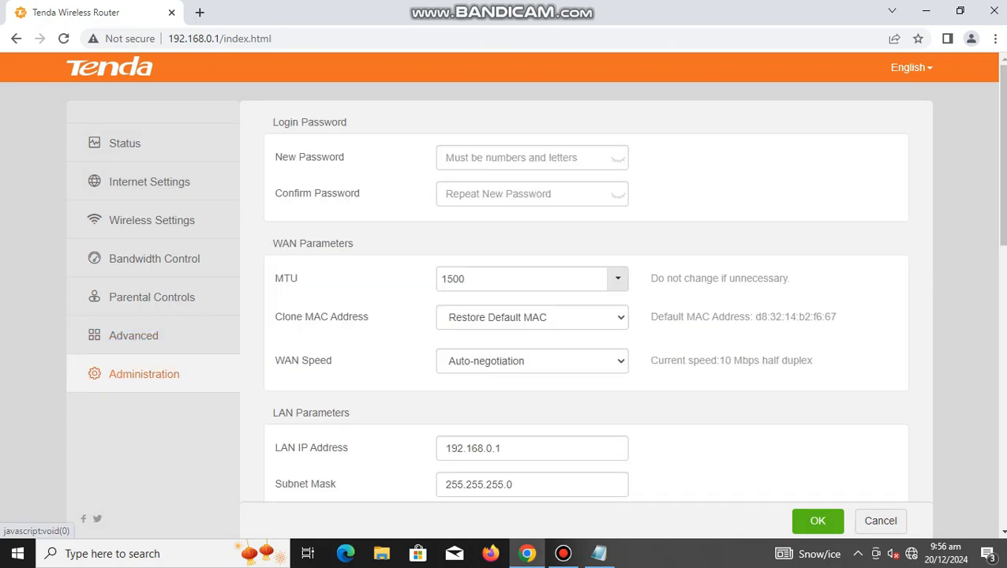
scroll(499, 300, "down", 2)
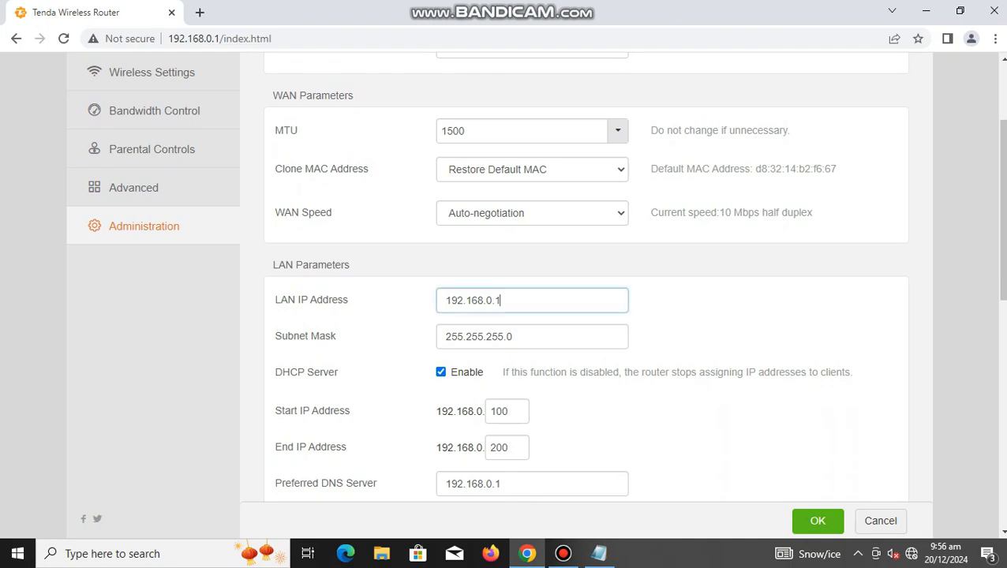
double_click(499, 301)
left_click(502, 300)
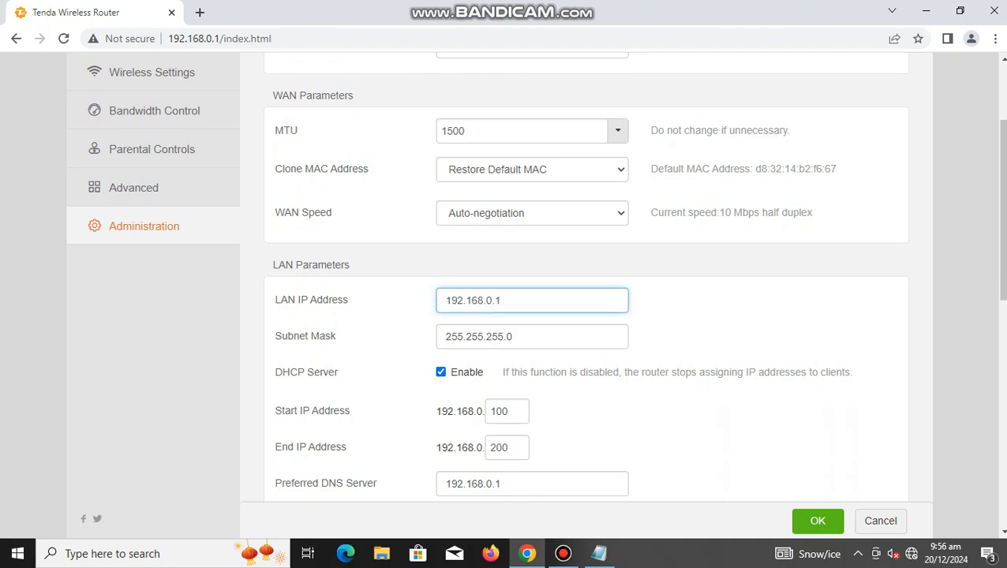
key("ctrl+a")
type("128.1")
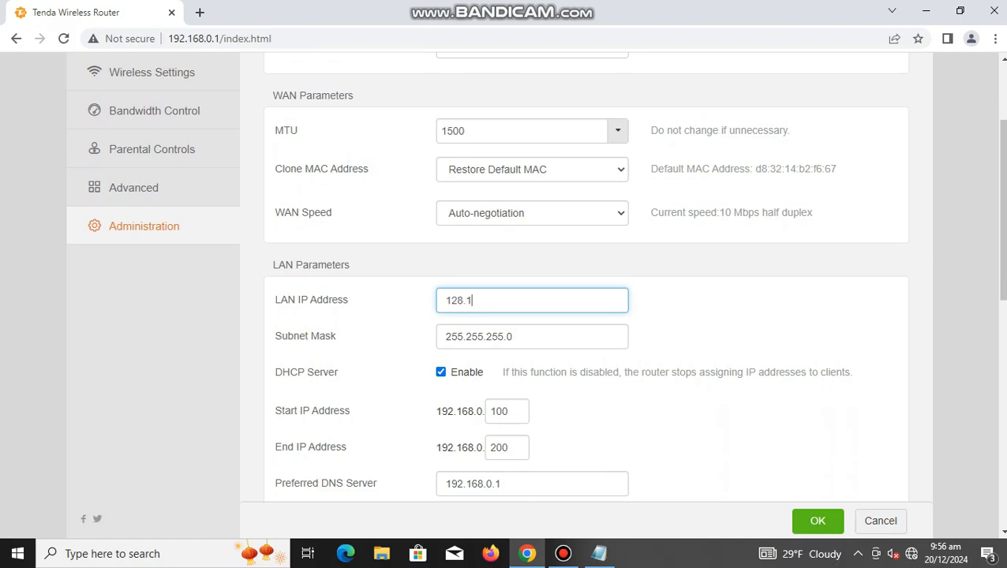
type(".0.1")
Step: Change the LAN subnet mask to 255.255.0.0
left_click(503, 337)
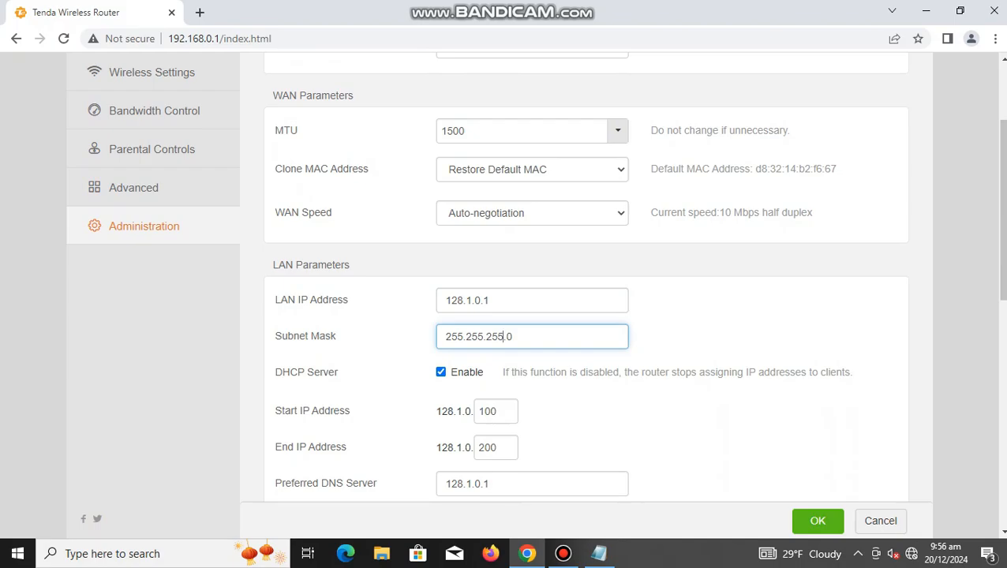
key("BackSpace")
key("BackSpace")
key("BackSpace")
type("0.")
Step: Set the DHCP address range to start at 128.1.0.4 and end at 128.1.0.100
scroll(535, 276, "down", 1)
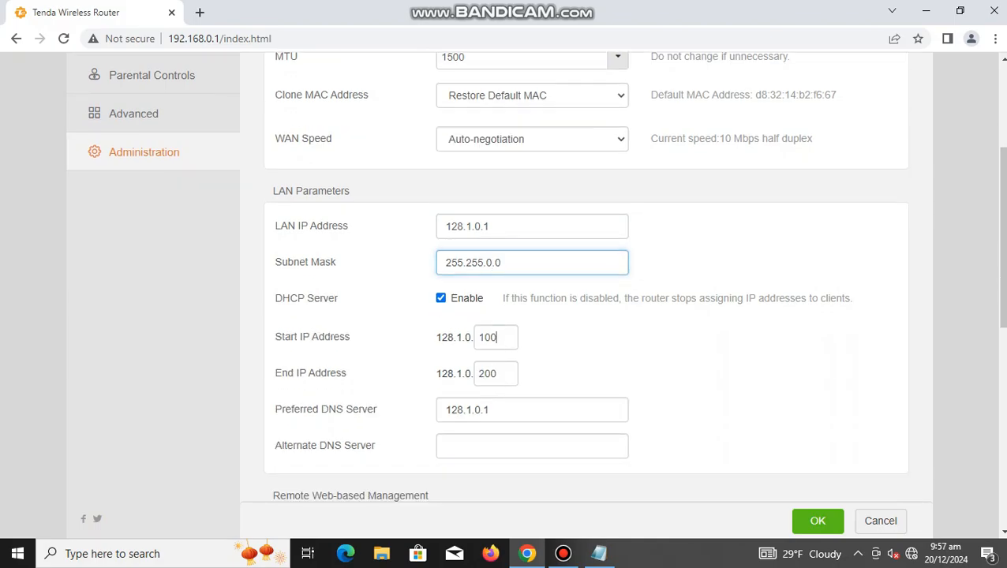
left_click_drag(497, 337, 483, 337)
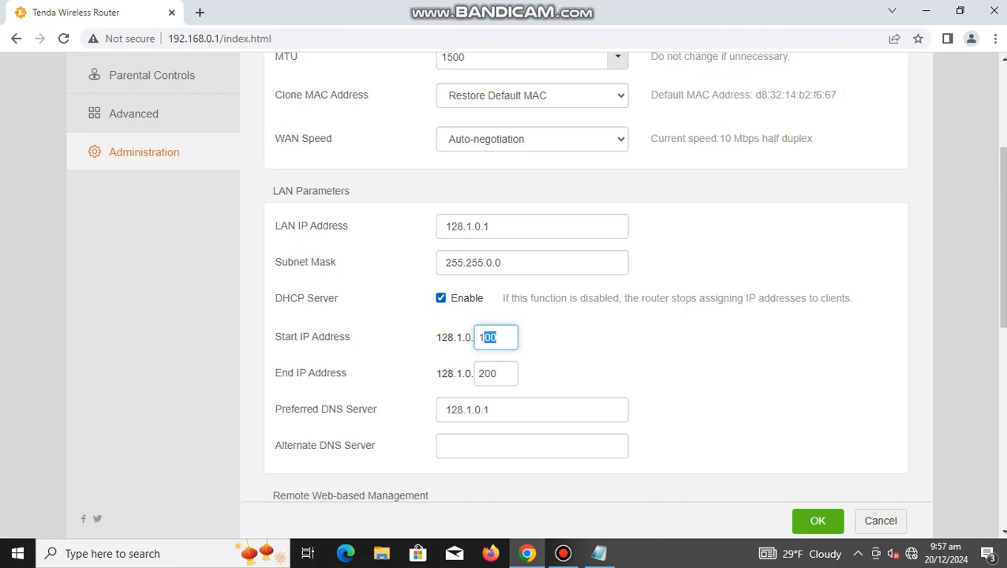
left_click(498, 338)
scroll(585, 285, "down", 1)
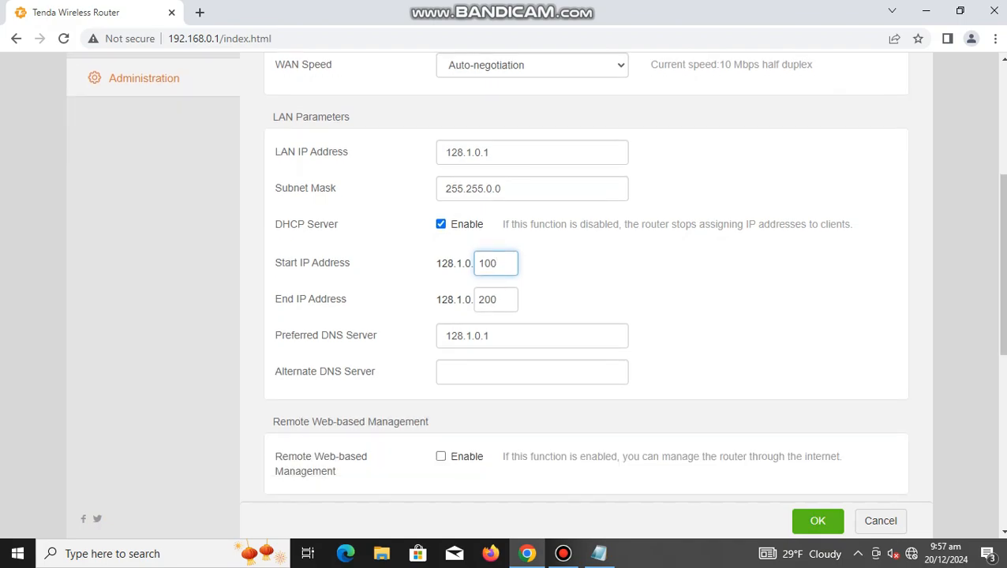
key("BackSpace")
key("BackSpace")
type("4")
key("Tab")
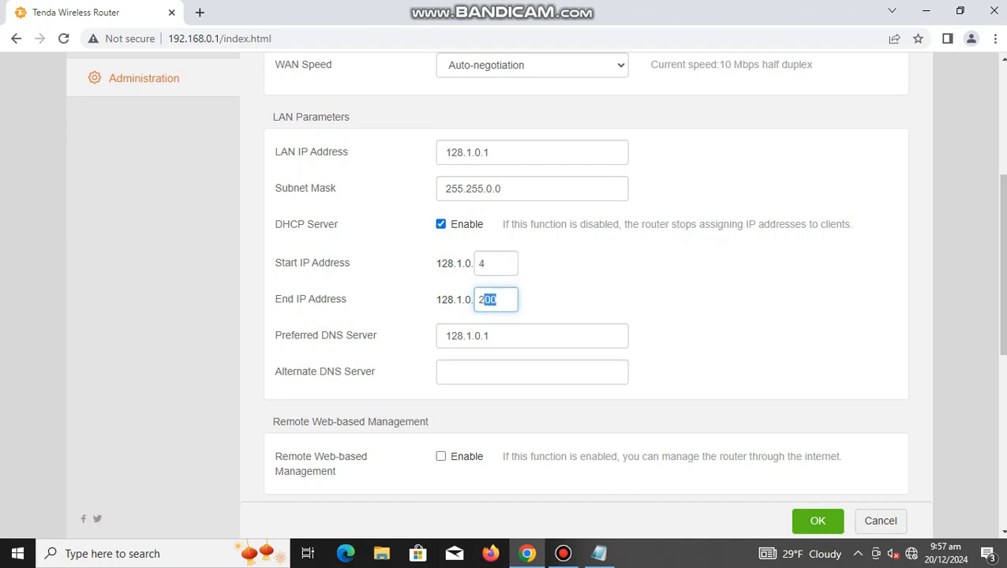
type("100")
Step: Set the alternate DNS server to 128.1.0.3
left_click(446, 371)
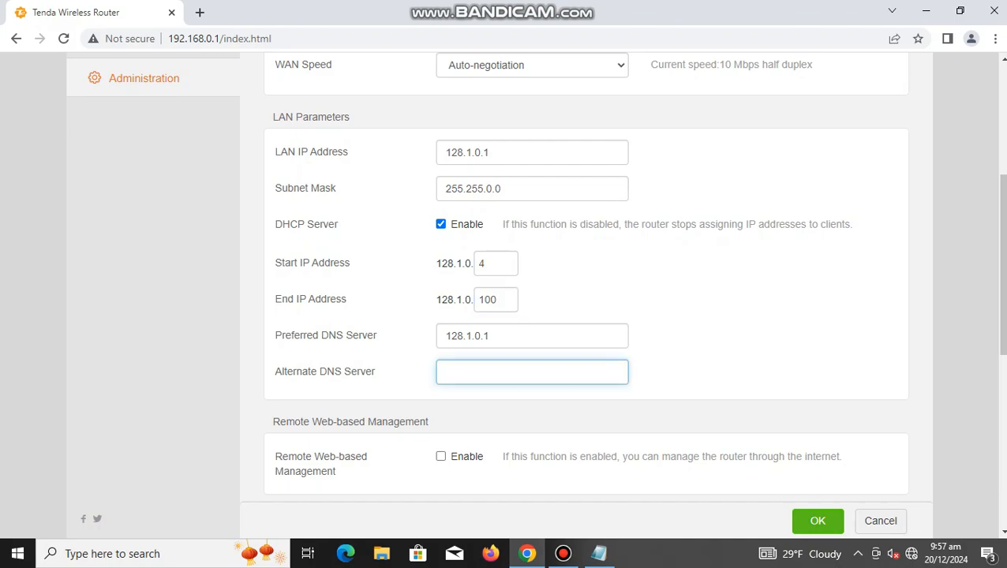
type("128.1.0.3")
Step: Review the Administration settings, save them, and accept changing the login IP to 128.1.0.1
scroll(535, 276, "up", 2)
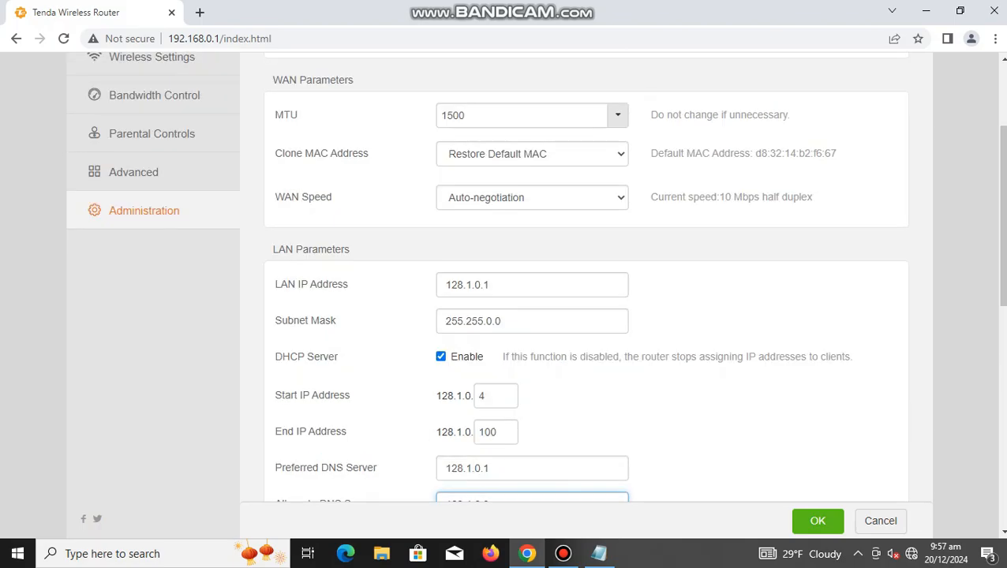
scroll(586, 276, "down", 2)
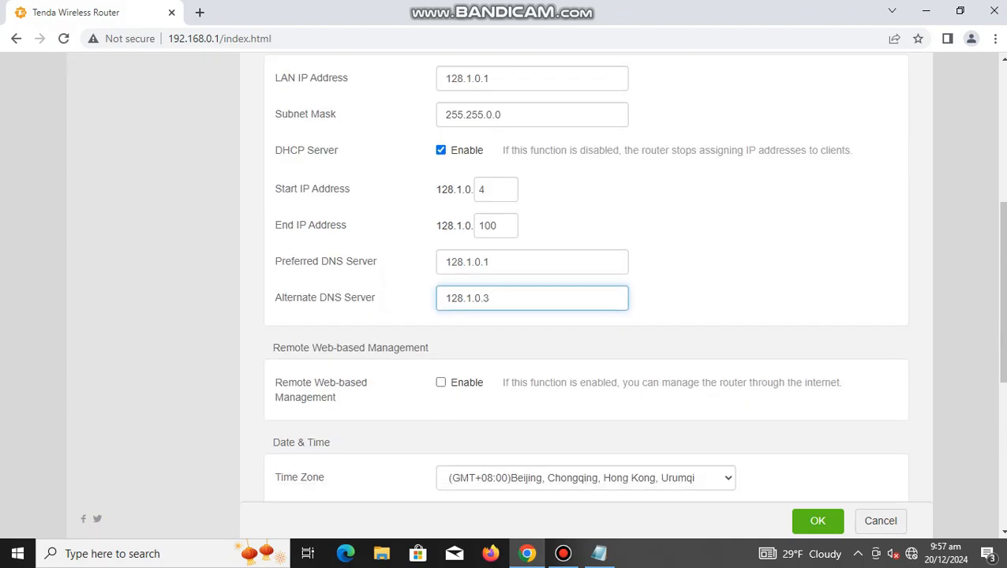
scroll(586, 276, "down", 1)
scroll(586, 276, "down", 3)
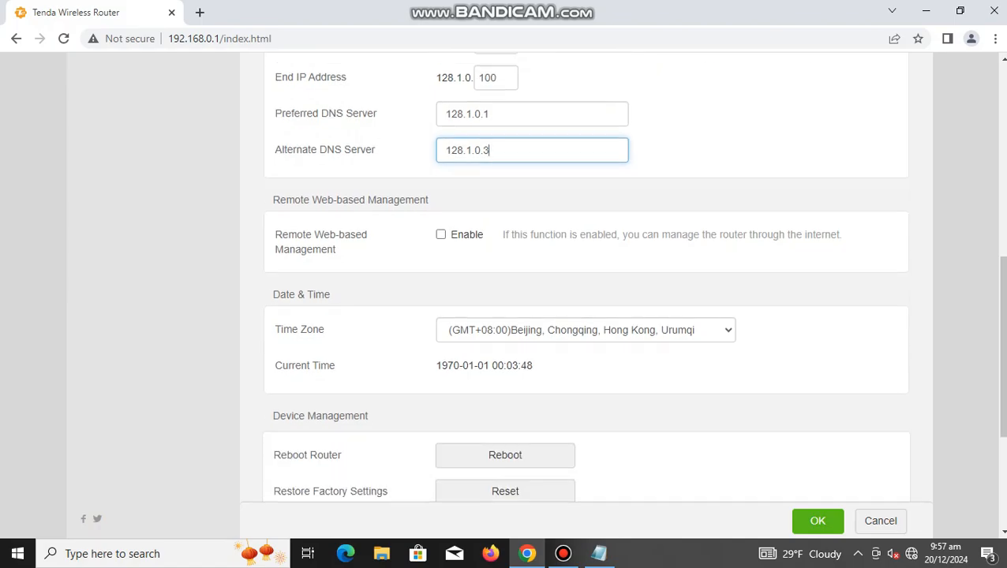
scroll(585, 277, "up", 5)
scroll(586, 276, "up", 4)
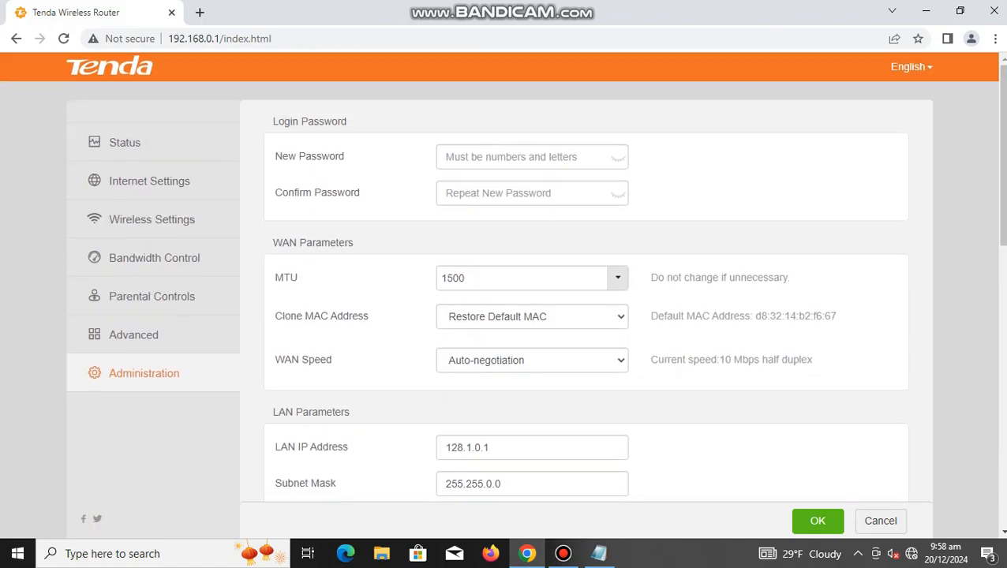
scroll(586, 276, "down", 2)
left_click(818, 521)
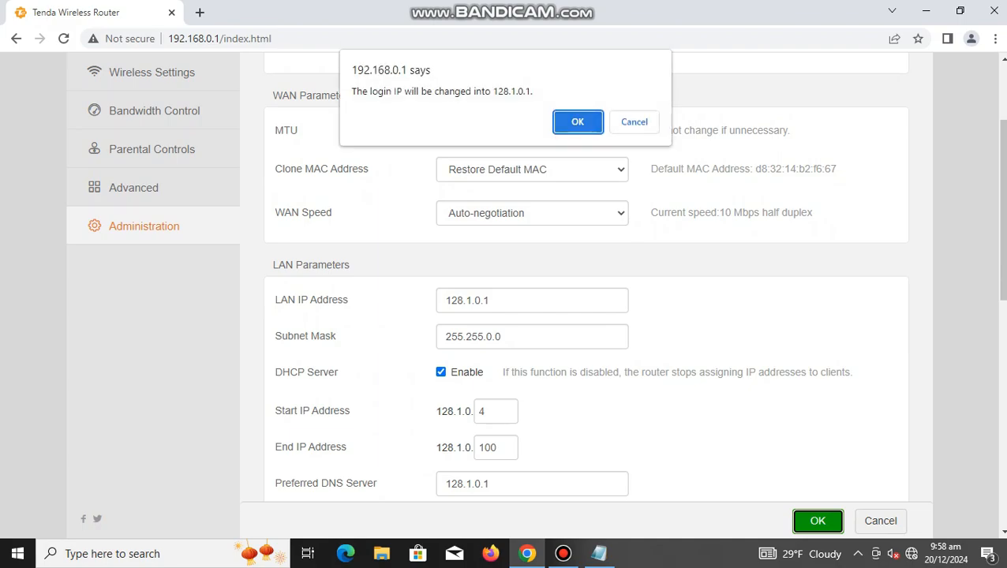
key("Return")
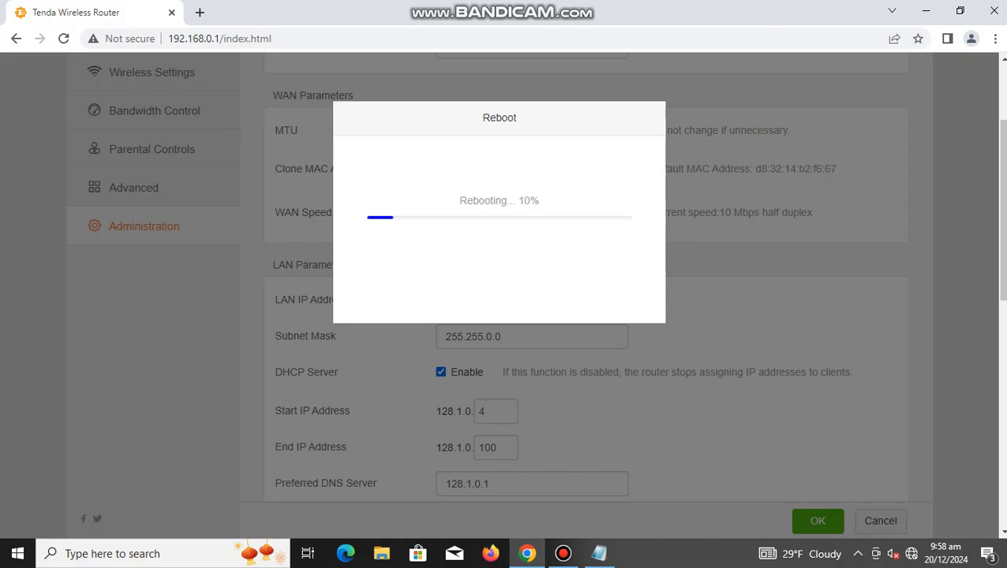
left_click(563, 554)
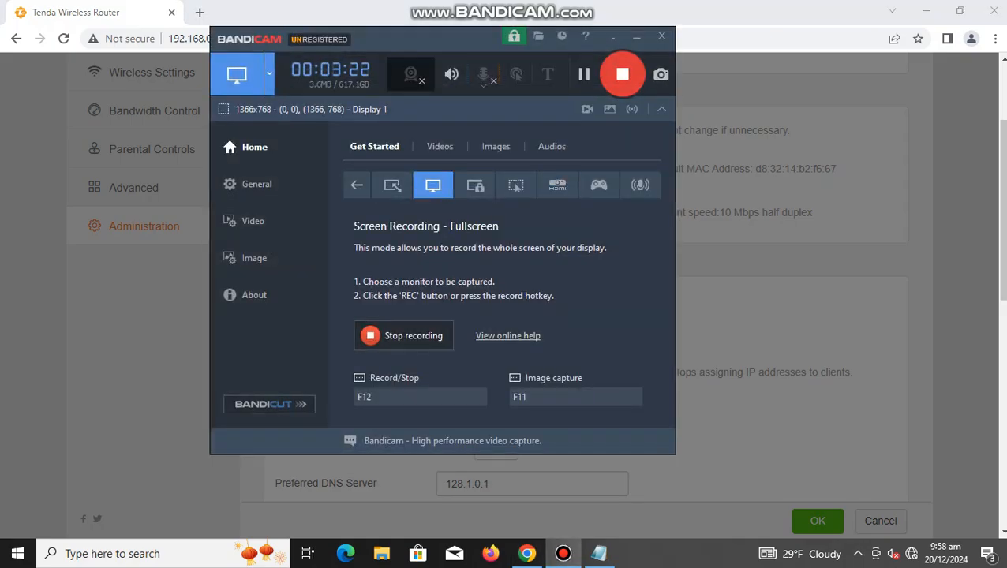
left_click(636, 36)
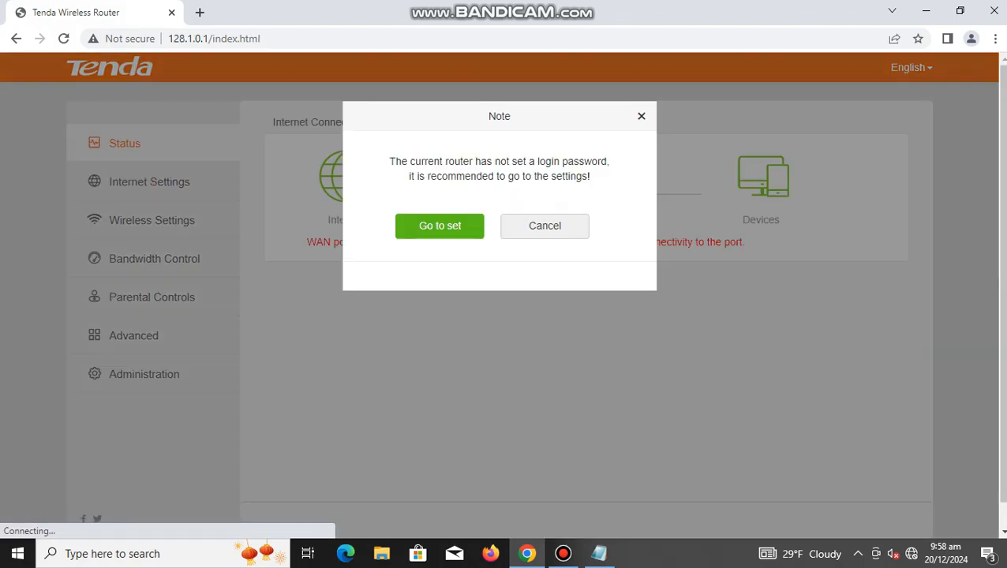
Step: Accept the recommendation to set a router login password and go to its settings
left_click(440, 226)
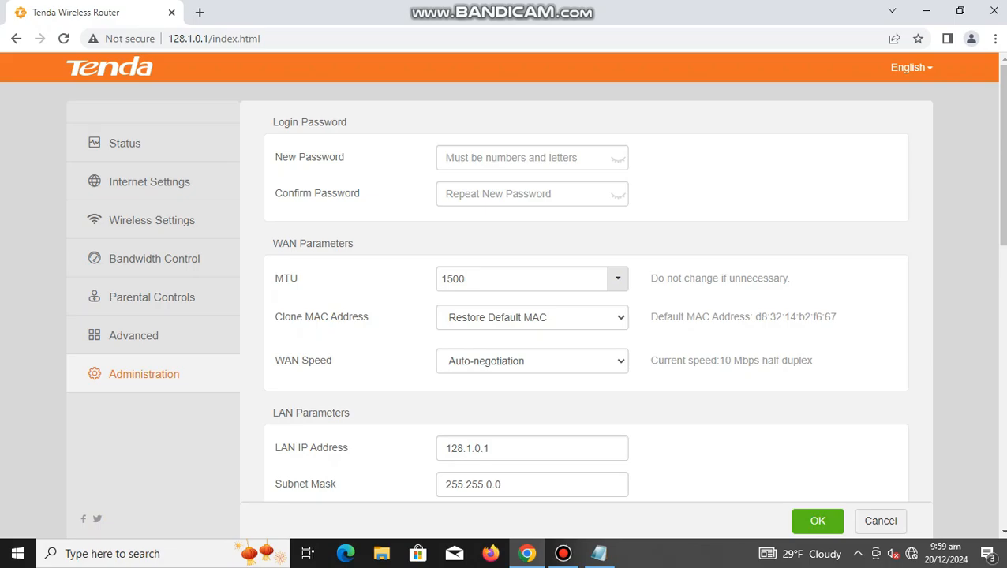
Step: Open Word and accept the Microsoft Office license agreement
left_click(150, 553)
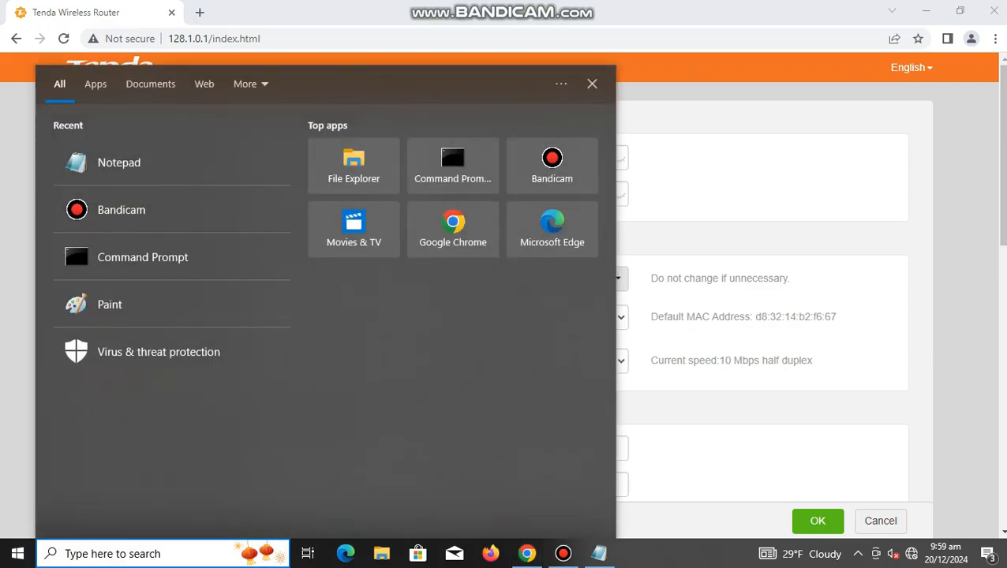
type("word")
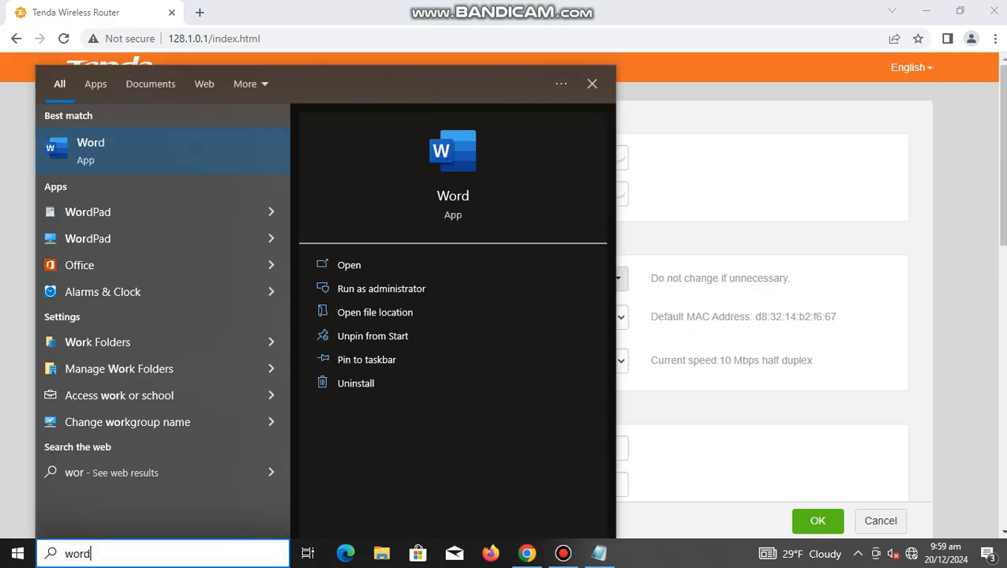
left_click(134, 148)
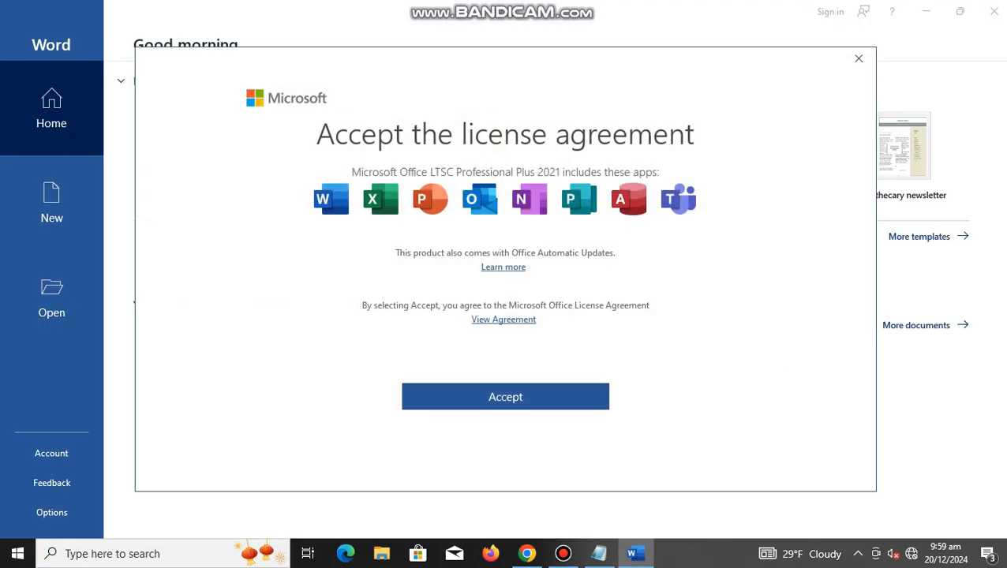
left_click(505, 397)
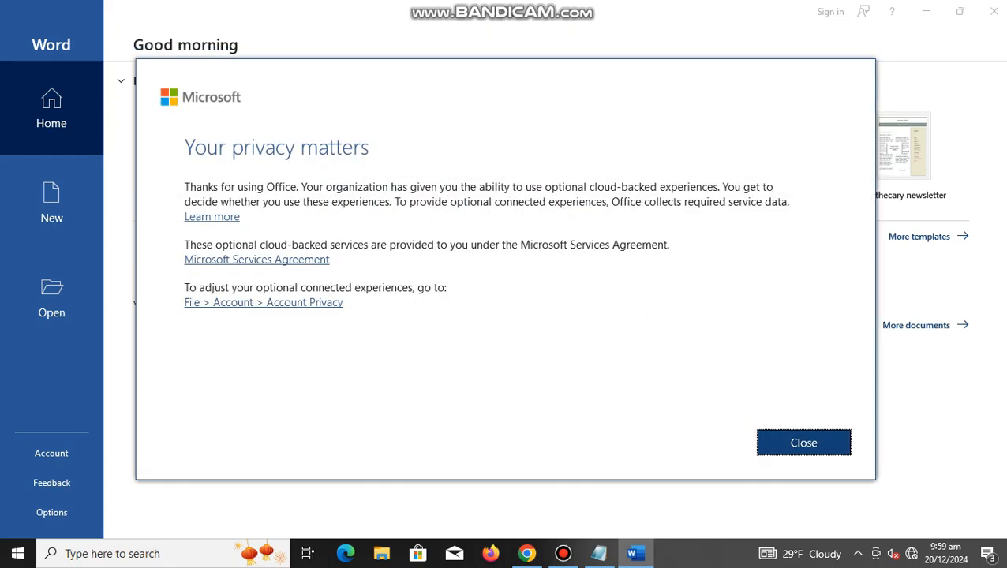
Step: Dismiss the privacy notice to start a blank document and set its font size to 48
key("Return")
key("Return")
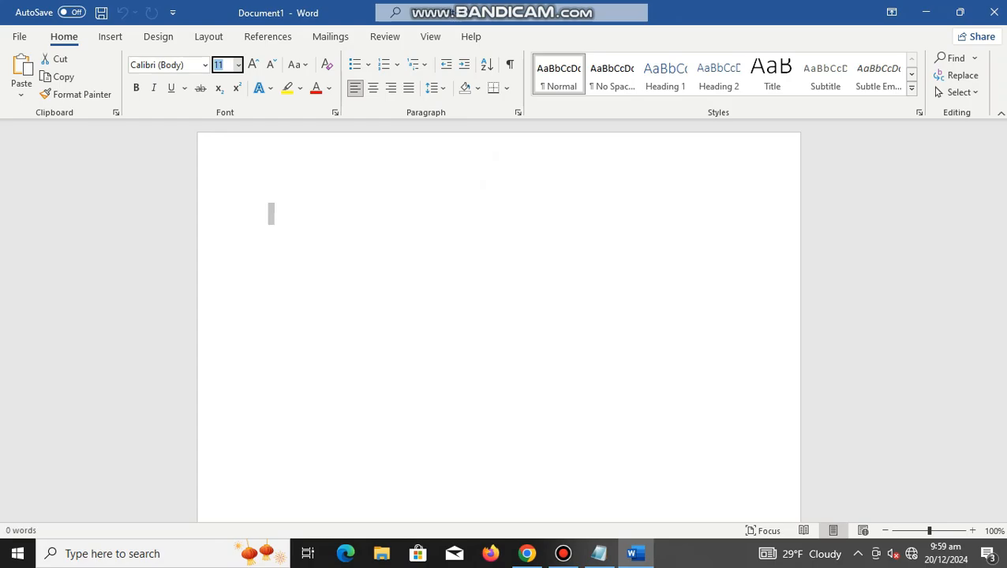
type("48")
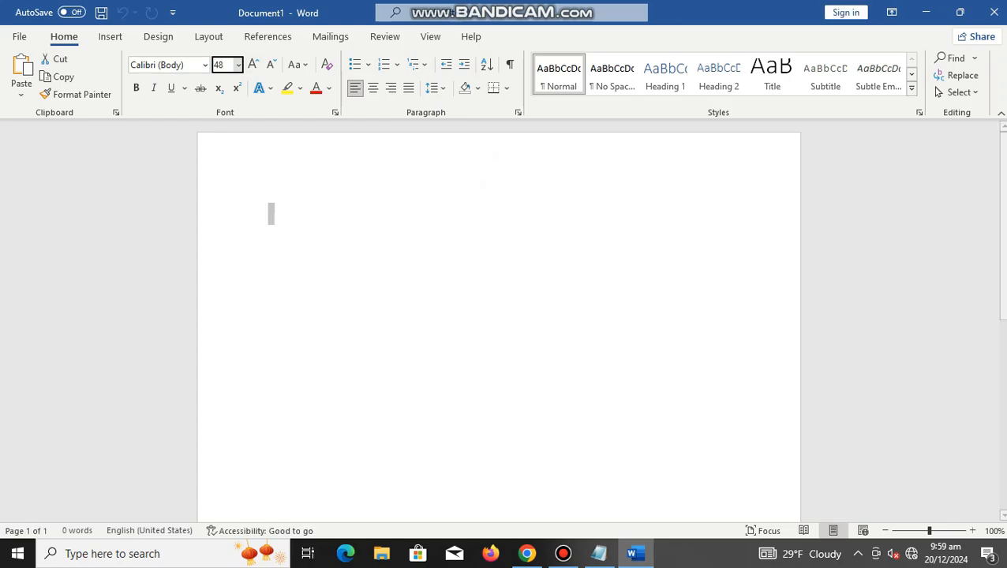
key("Return")
Step: Write "Now we have created a wireless connection or WIFI named" in the blank document, followed by the WiFi network's name
type("n")
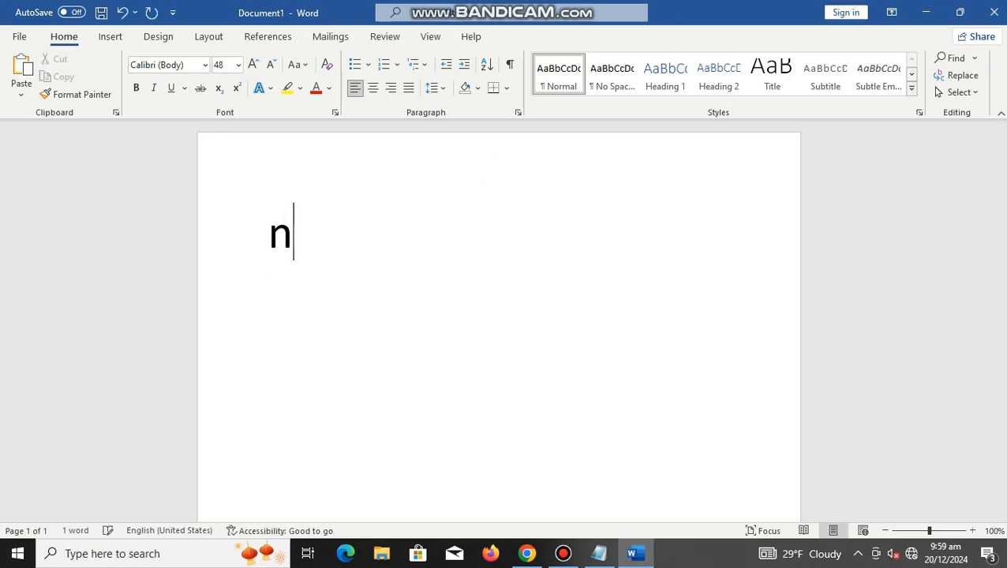
type("ow we ")
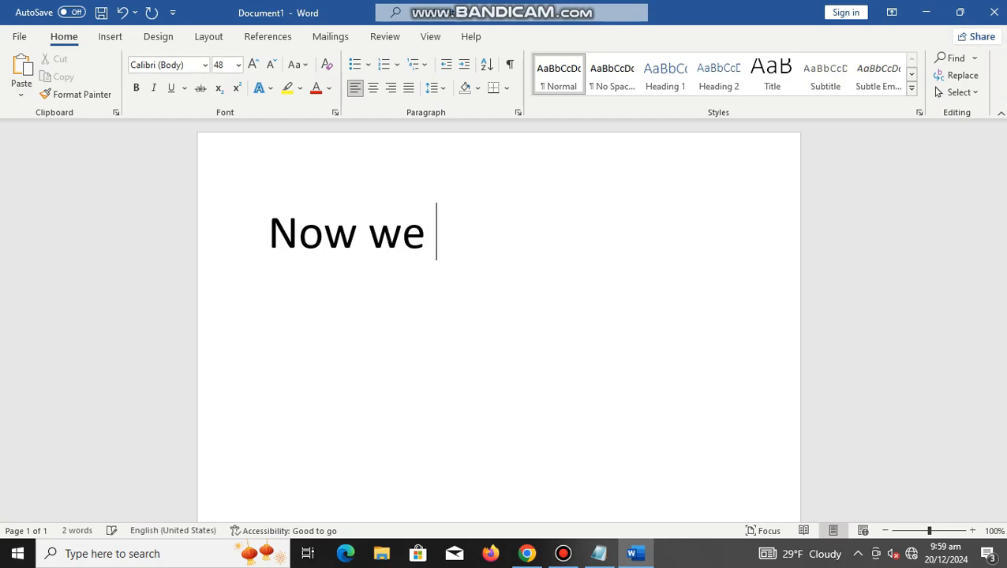
type("have cre")
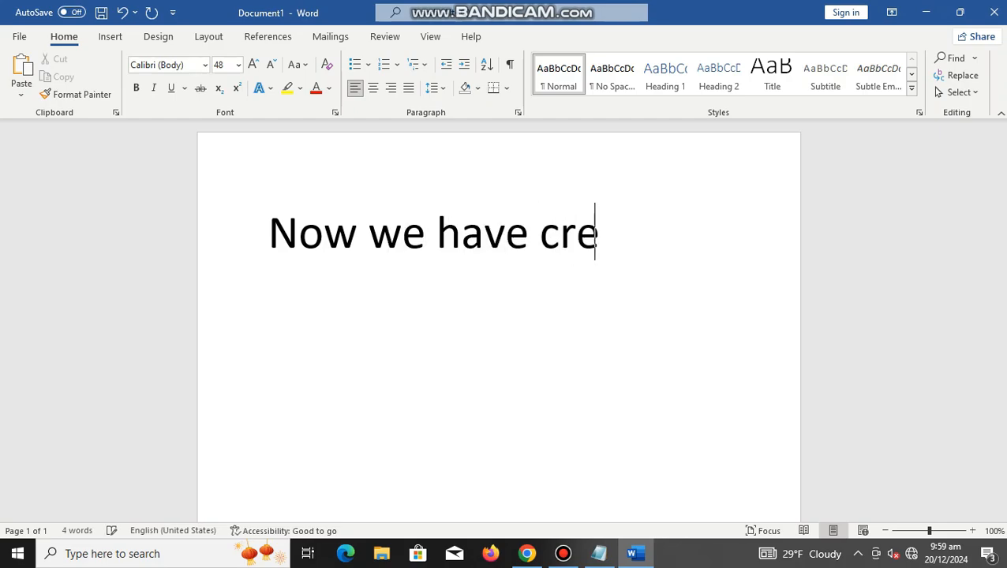
type("ated a wireless ")
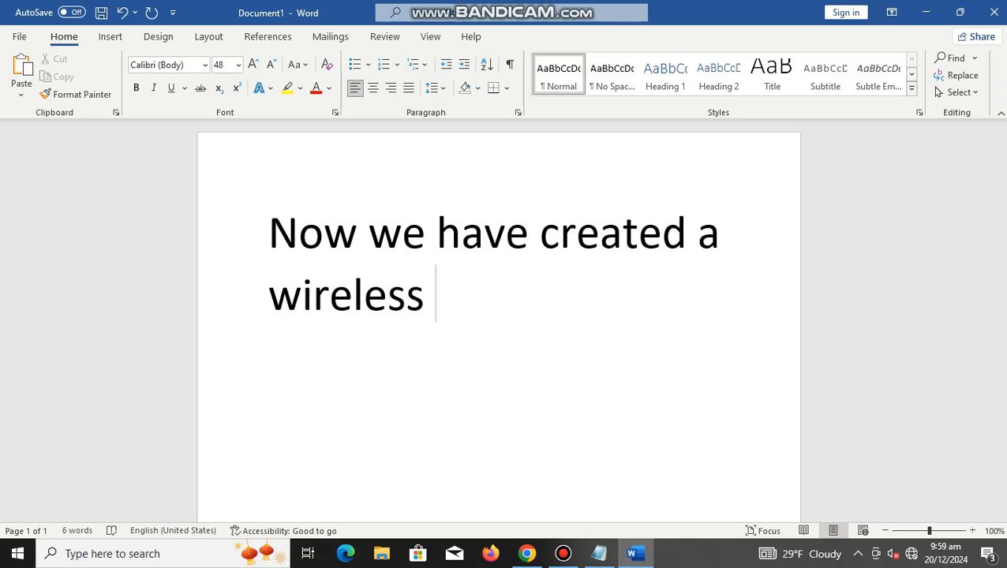
type("con")
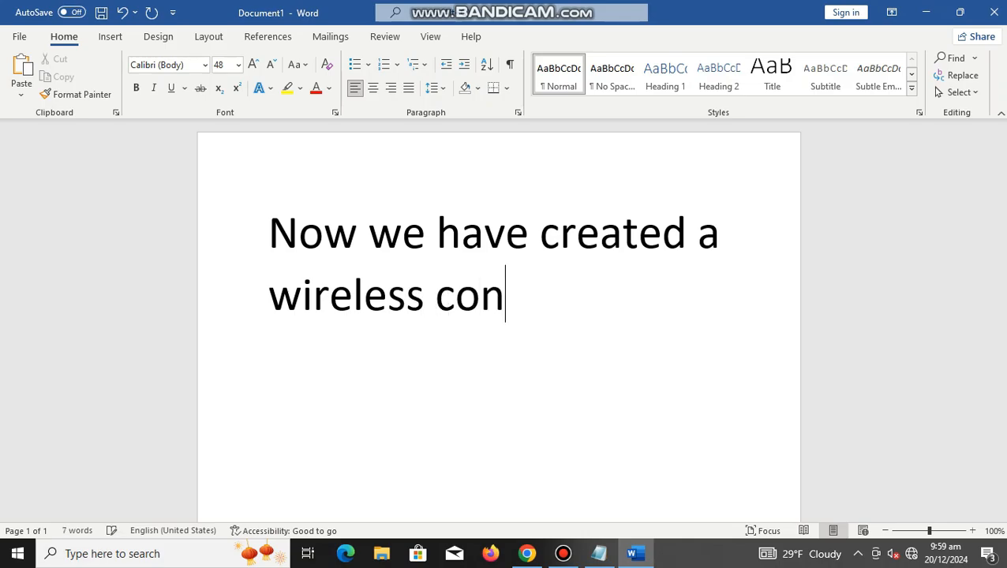
type("nec")
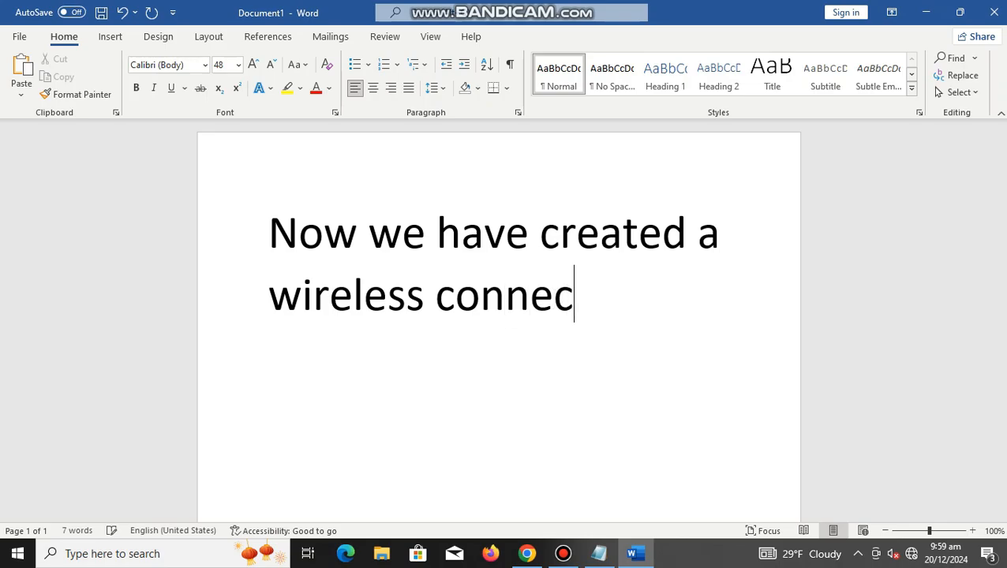
type("tion o")
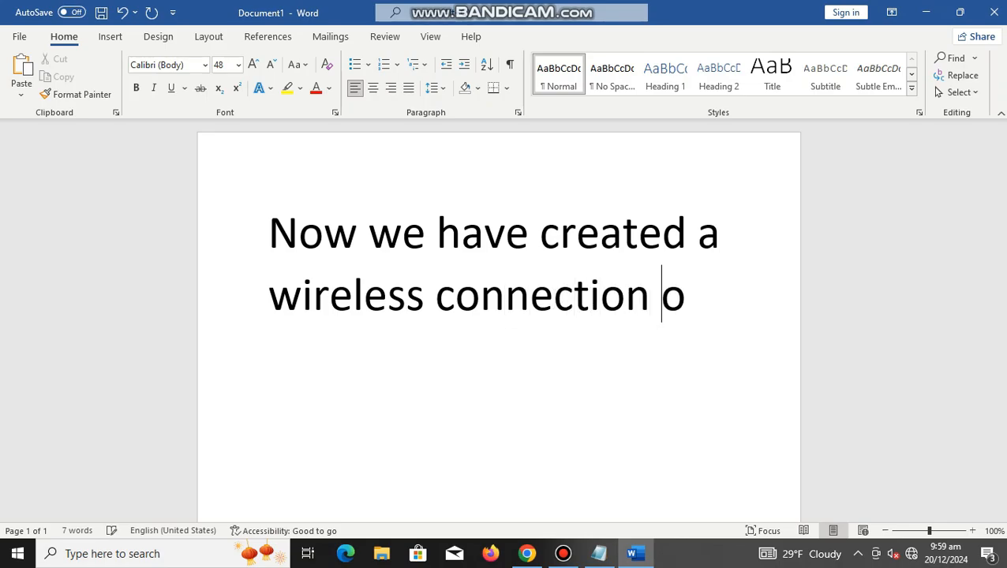
type("r WIFI")
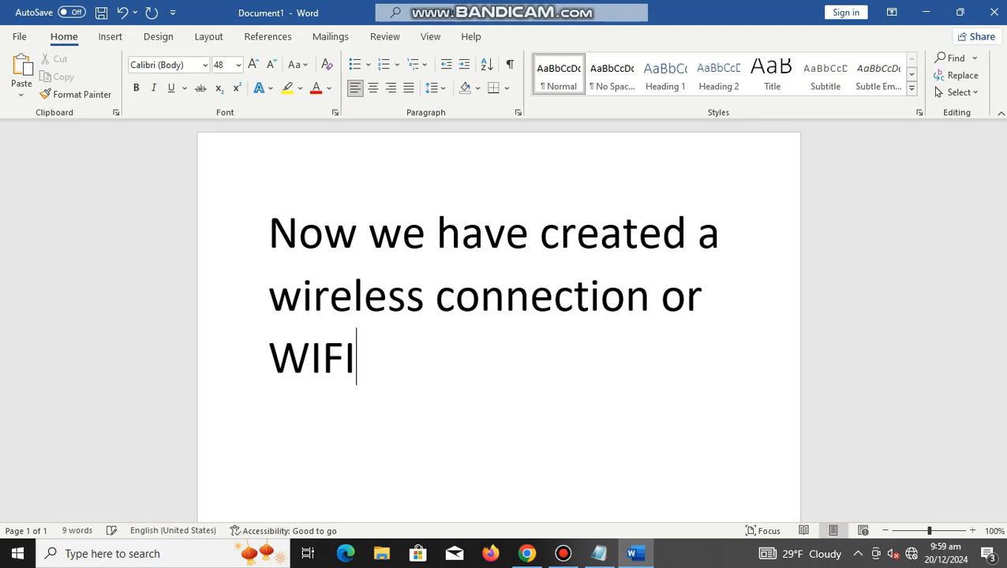
type(" name")
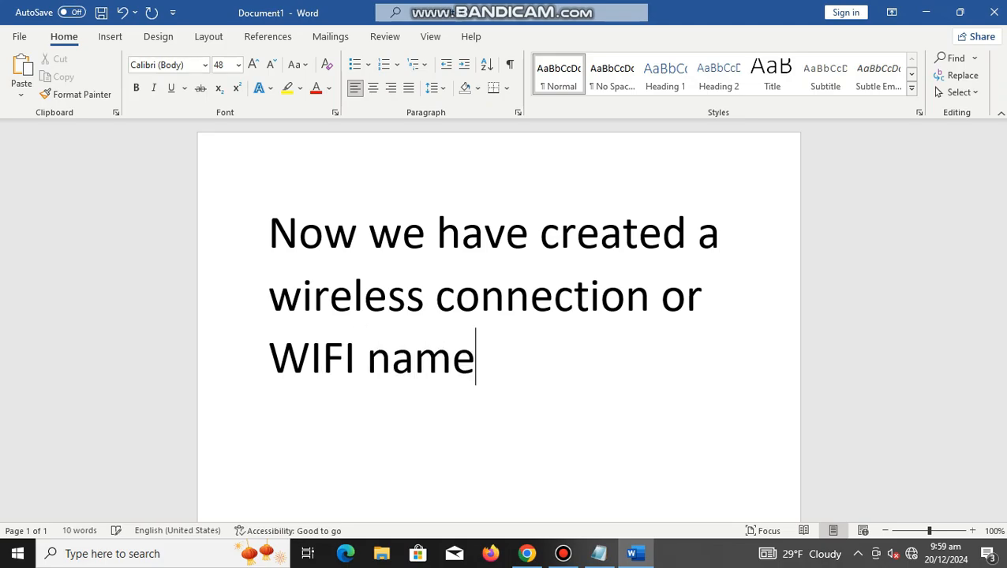
type("d JUAN")
type(" wi")
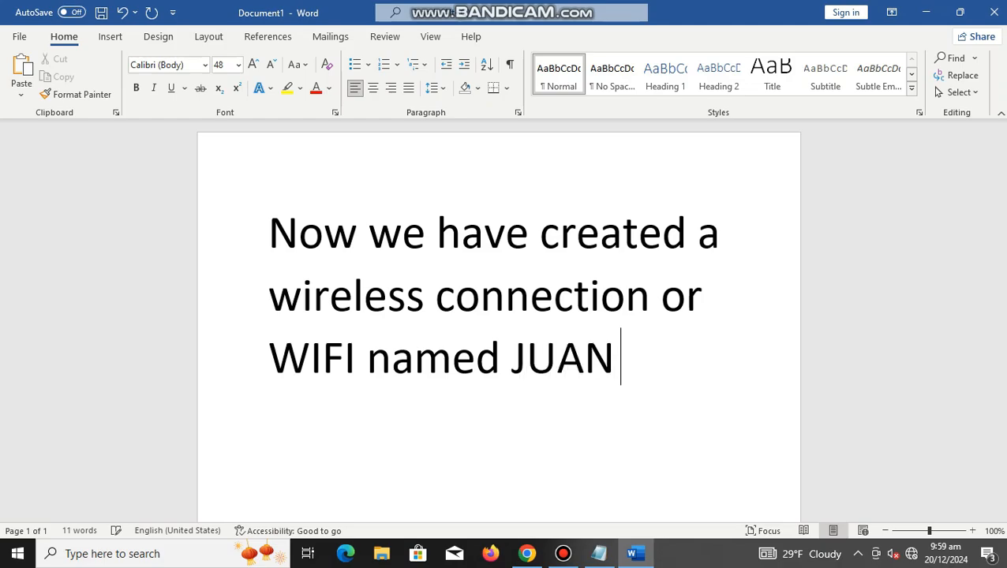
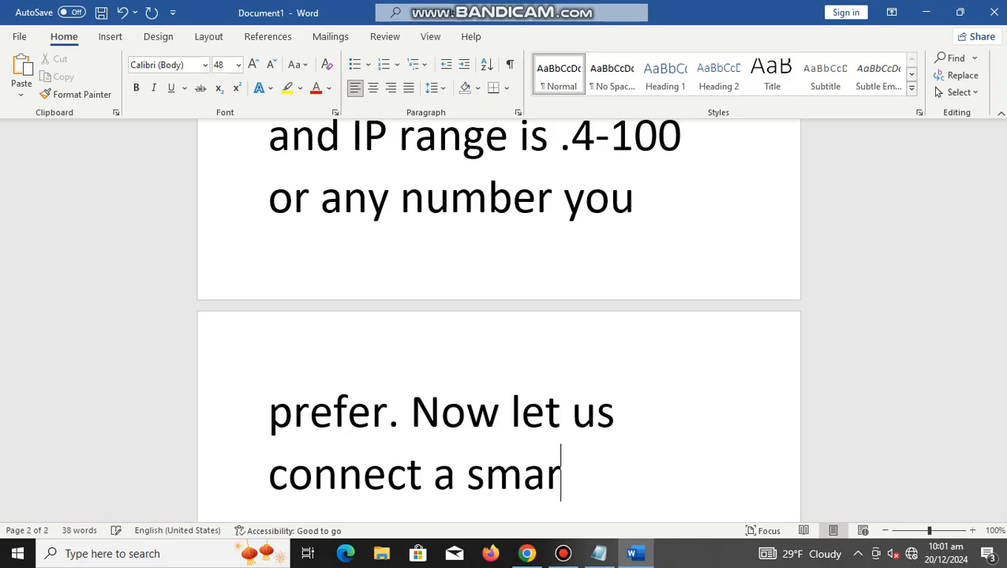
Step: Finish the paragraph so that it ends with "Now let us connect a smartphone to the WIFI and block it afterwards. Lets start!"
type("one to the ")
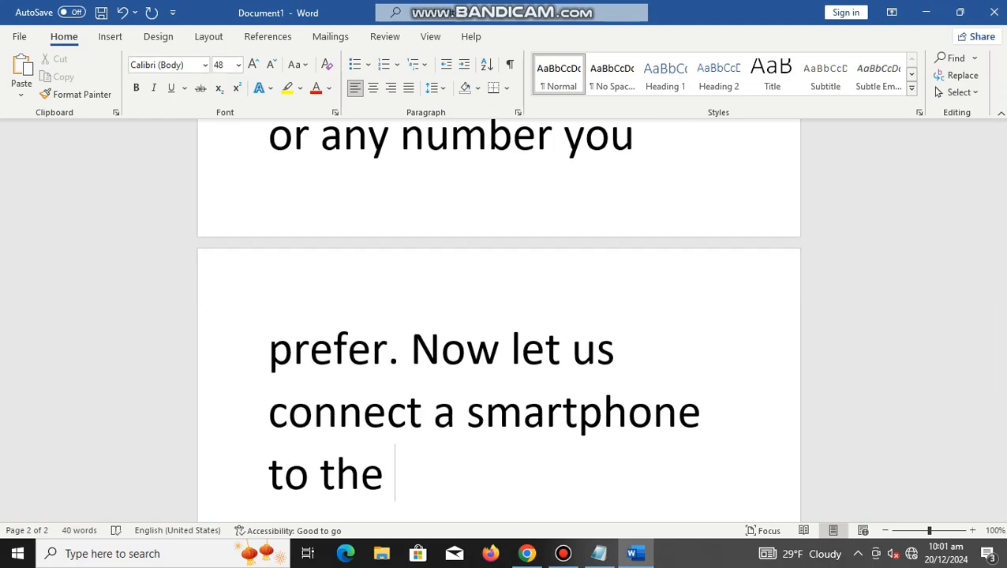
type("WIFI an")
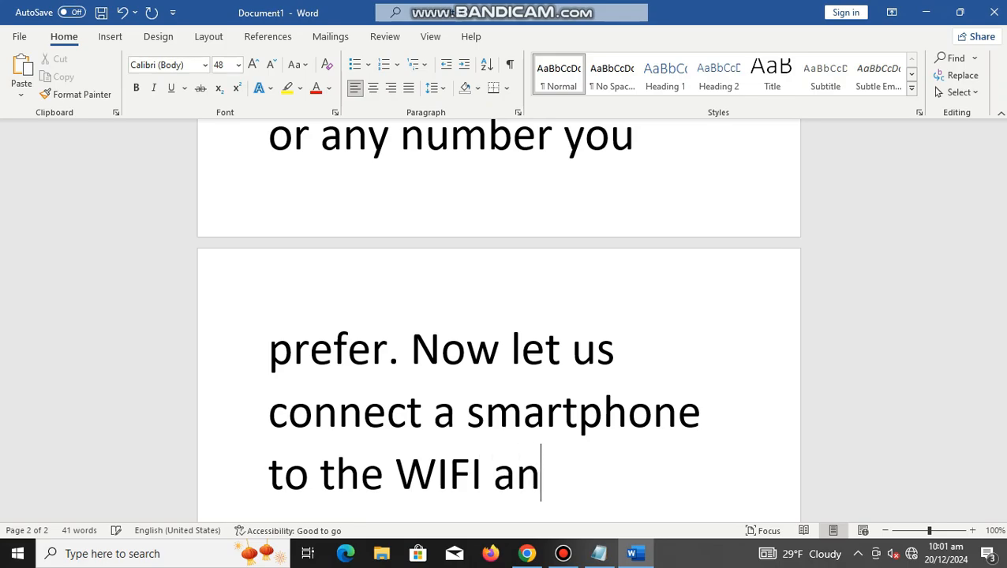
type("d bl")
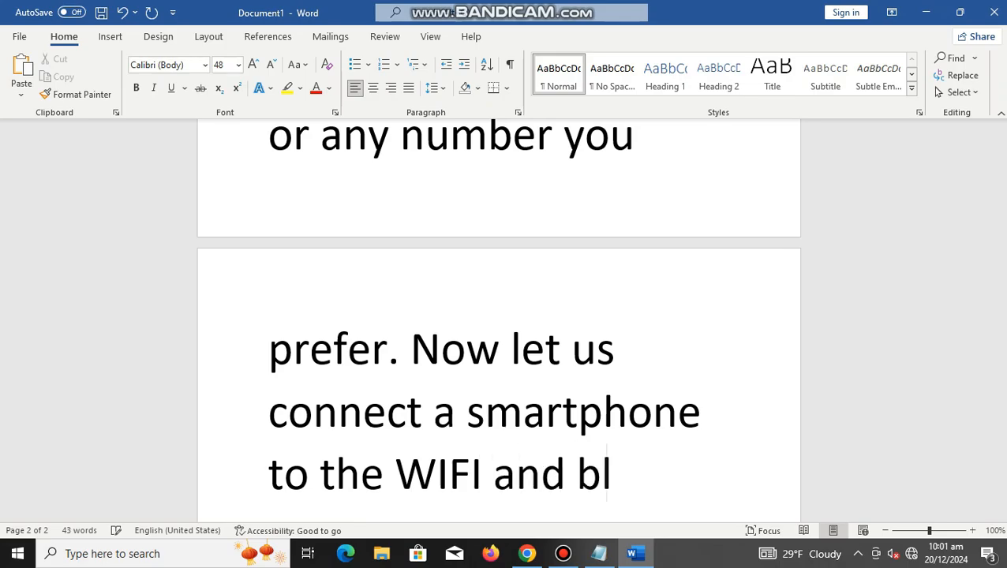
type("ock it ag")
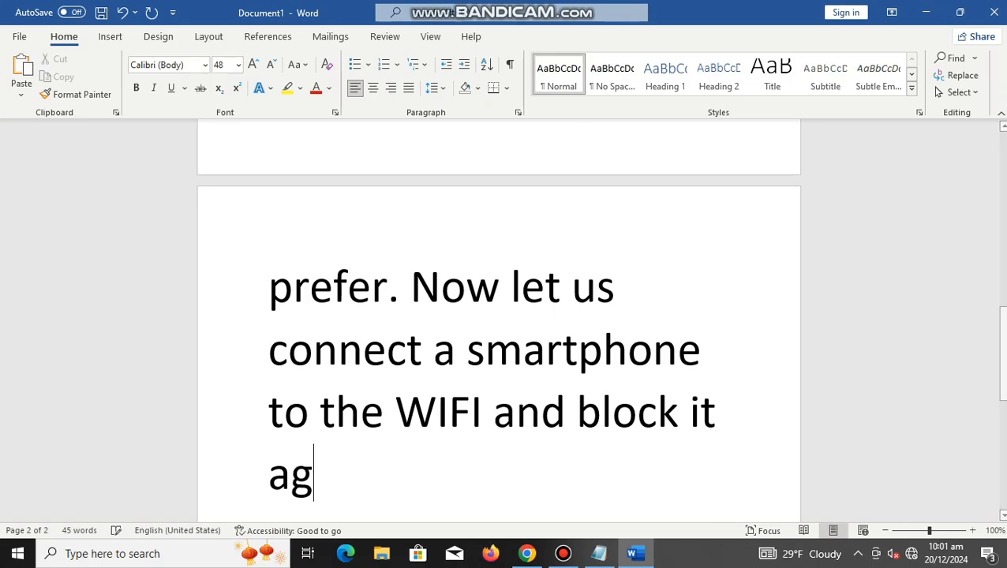
key("BackSpace")
type("fte")
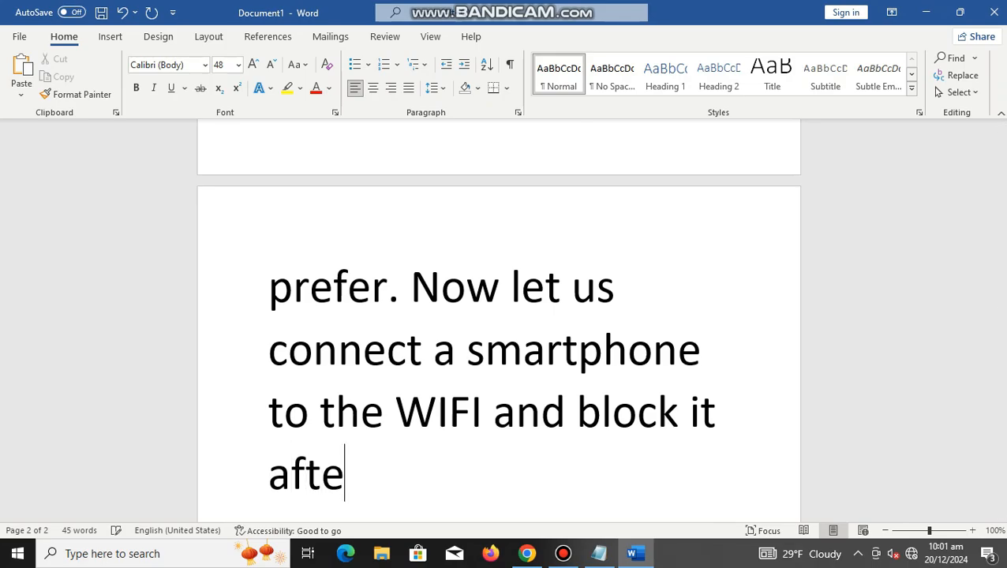
type("rward.")
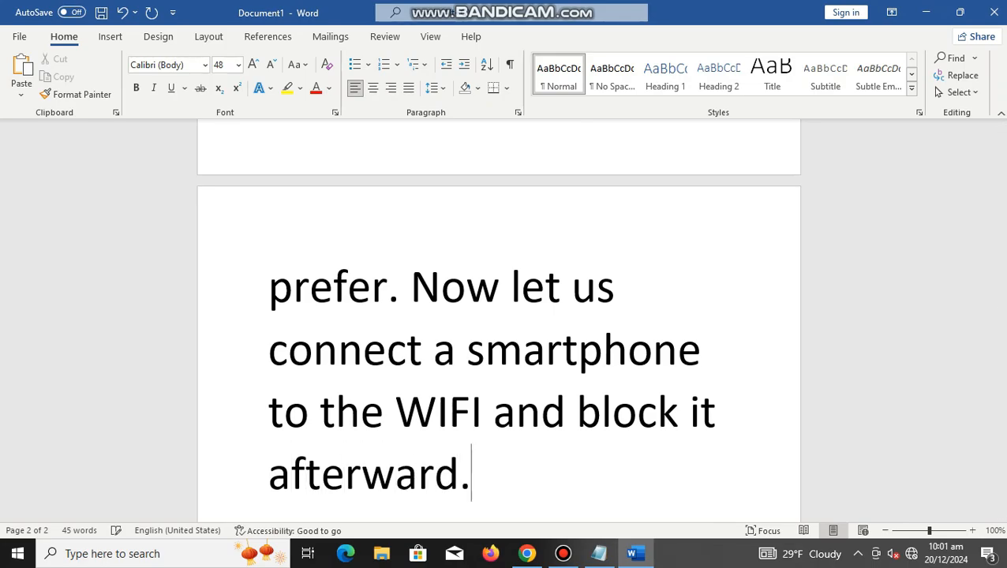
key("BackSpace")
type("s. Lets start!")
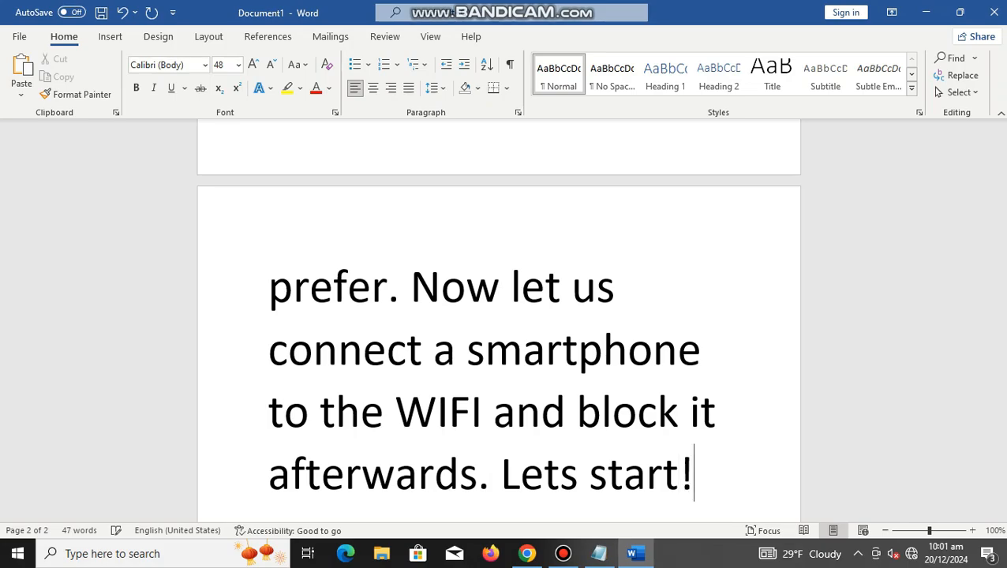
Step: Switch to the Tenda router page in Chrome, look over the Wireless Settings and open Bandwidth Control
left_click(527, 554)
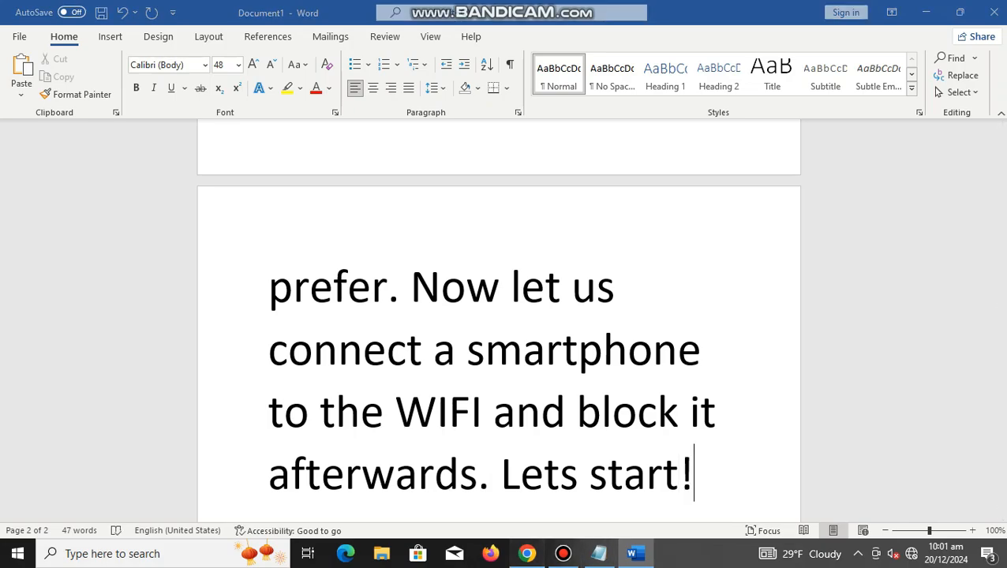
left_click(152, 220)
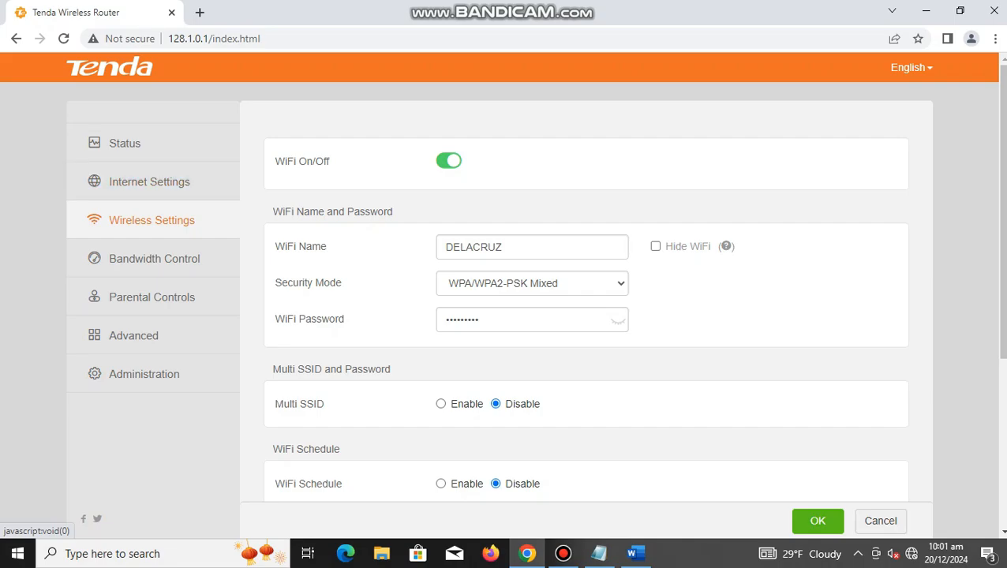
scroll(502, 277, "down", 4)
scroll(502, 276, "up", 3)
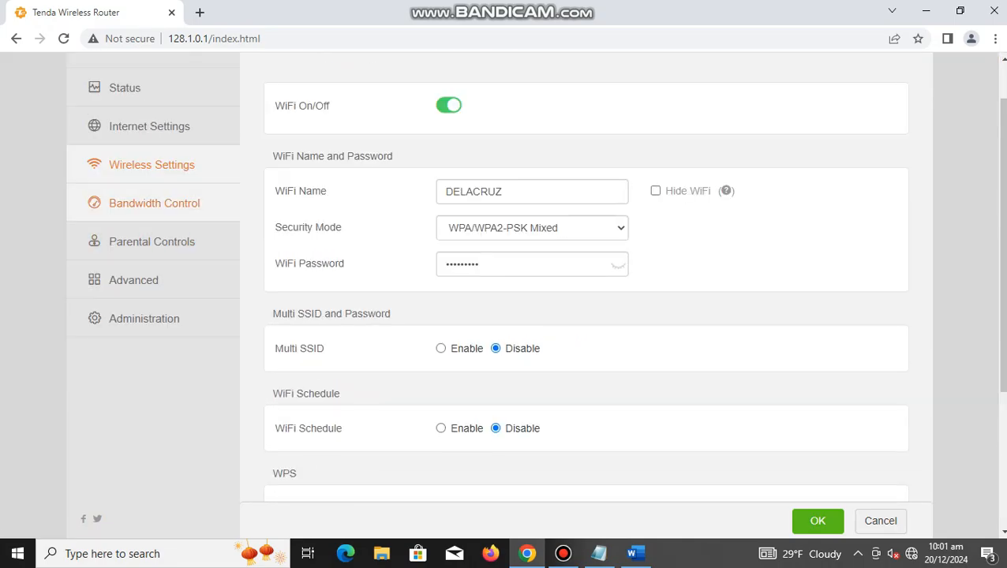
left_click(154, 203)
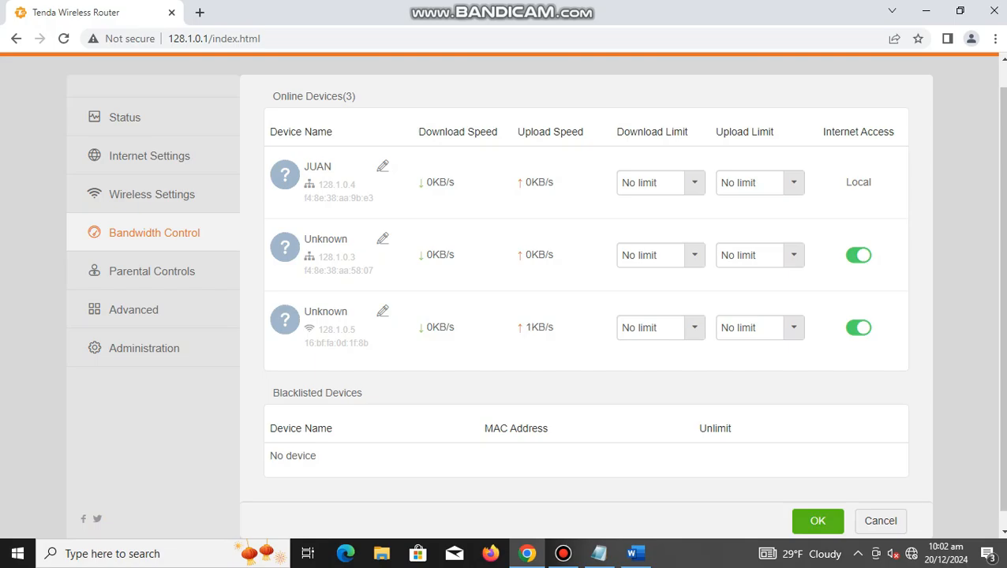
Step: Rename the unknown wireless device with address 128.1.0.5 to "new device"
left_click(383, 311)
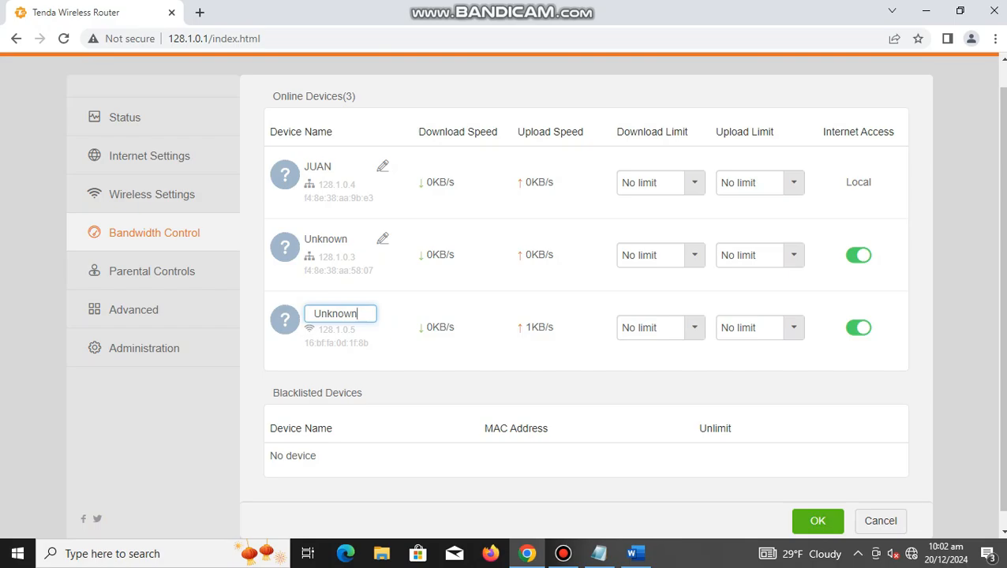
left_click_drag(356, 314, 313, 313)
type("new device")
key("Return")
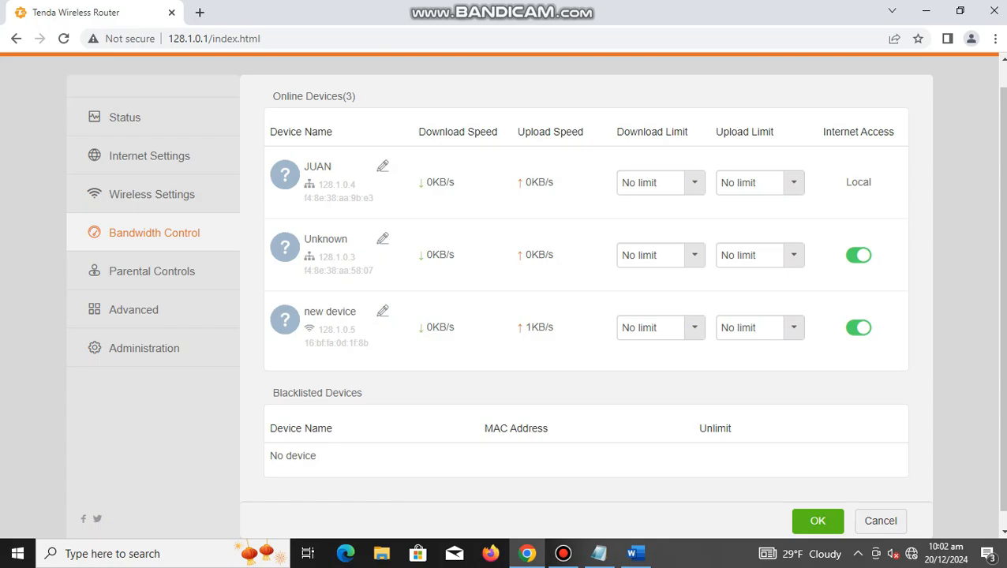
Step: Turn off internet access for "new device" and save the change to blacklist it
left_click(859, 327)
scroll(587, 316, "down", 1)
left_click(818, 521)
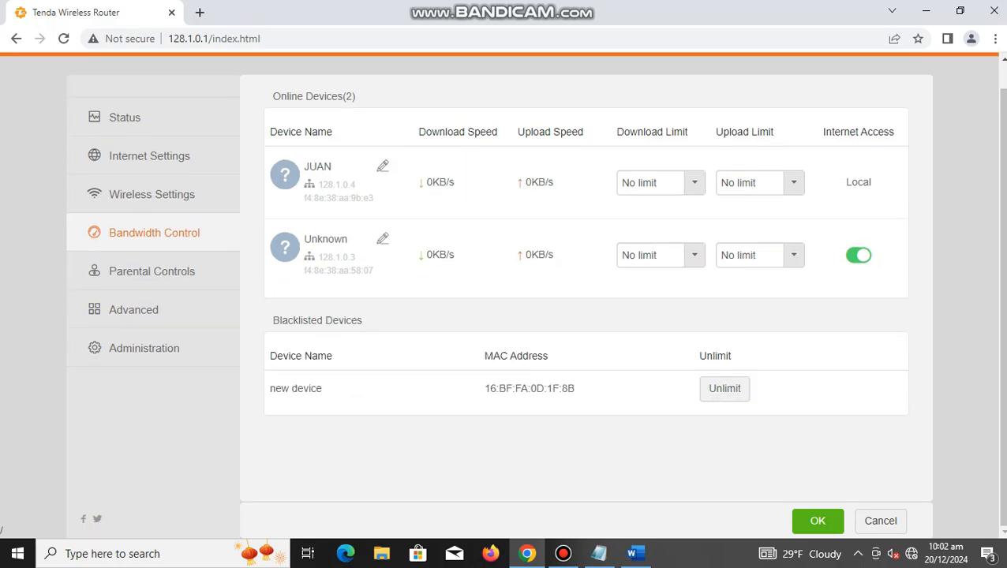
Step: Return to Word and write in a new paragraph "The new device was able to connect and we block it from the wireless connection."
left_click(635, 554)
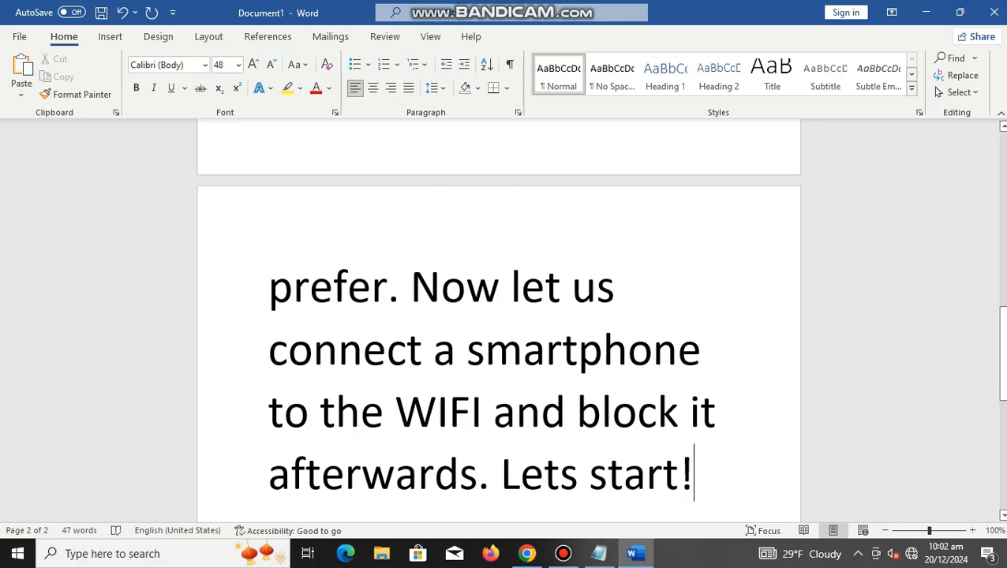
key("Return")
type("t")
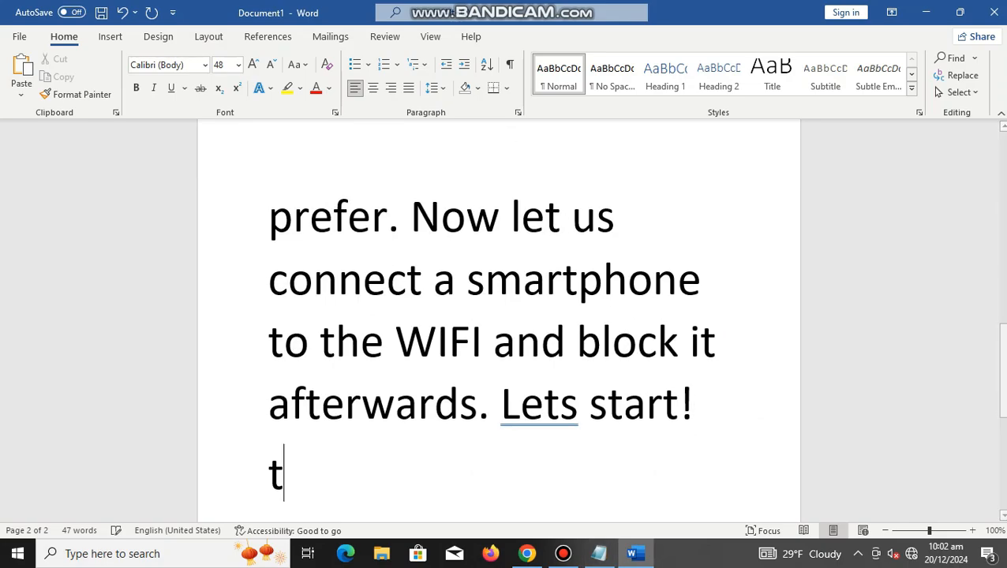
type("he new de")
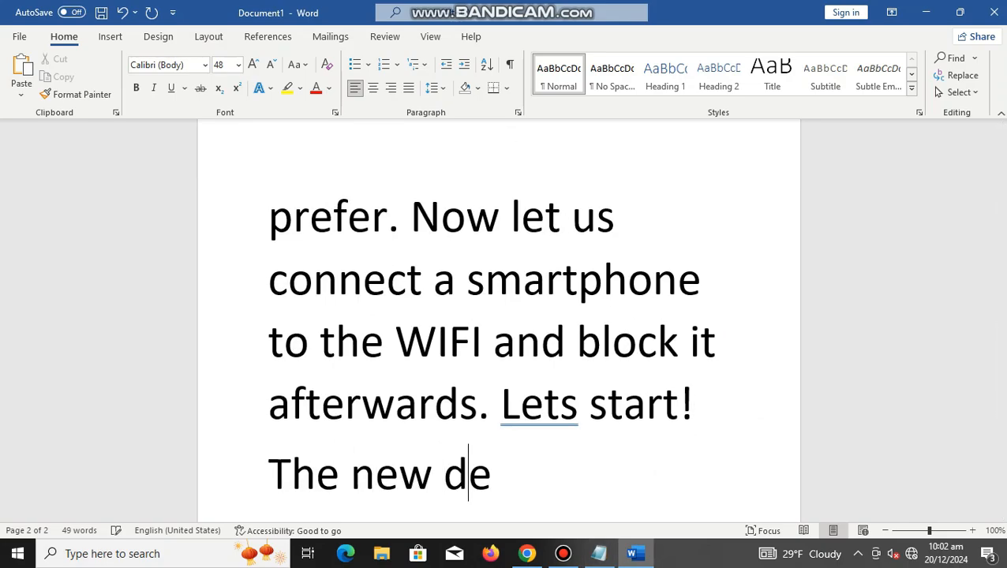
type("vice ")
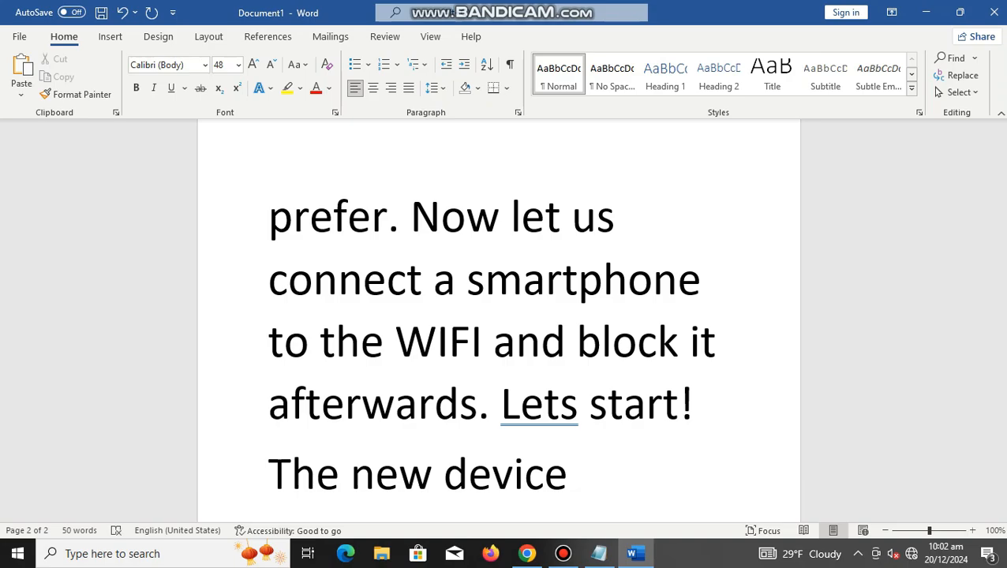
type("was abl")
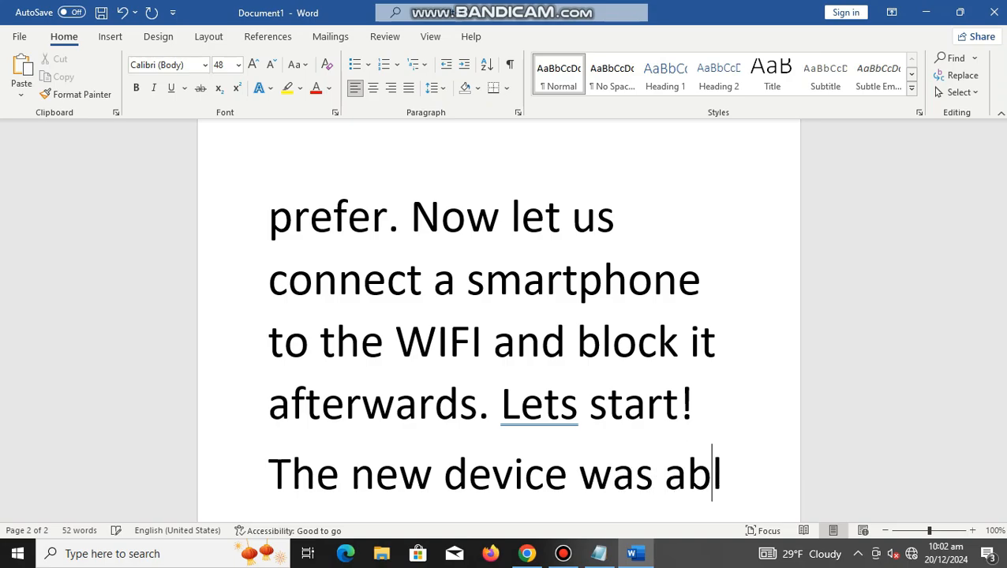
type("e to conne")
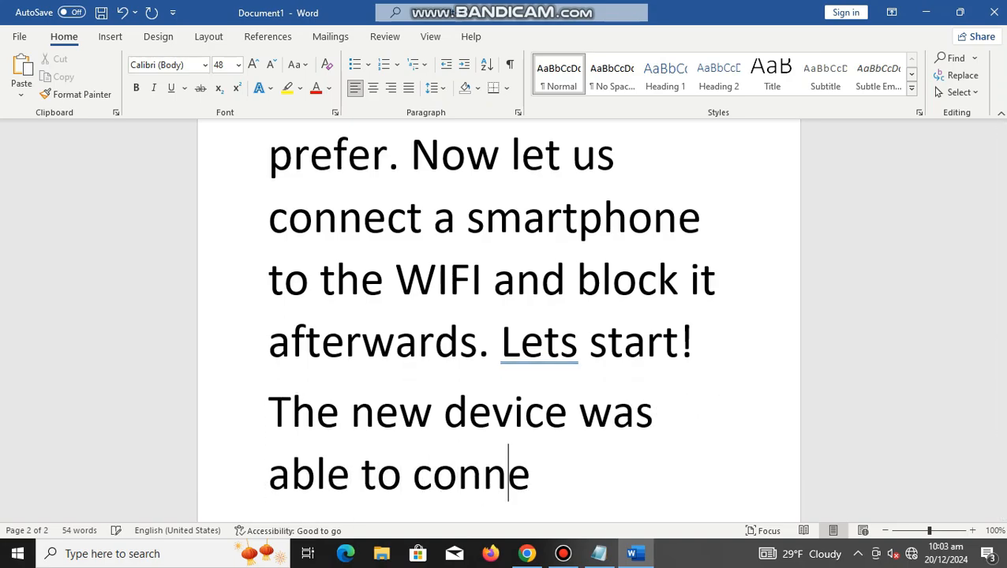
type("ct and")
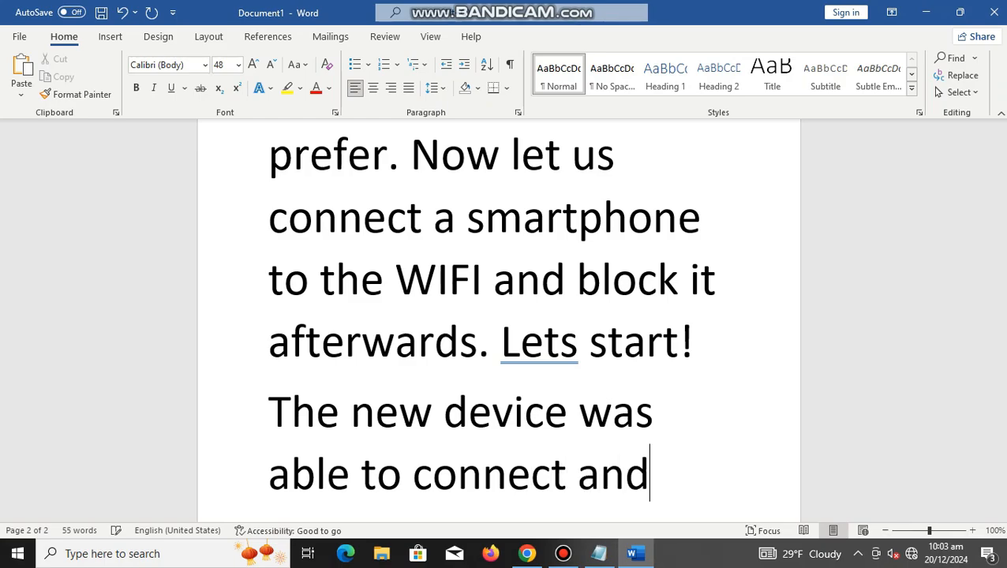
type(" we ")
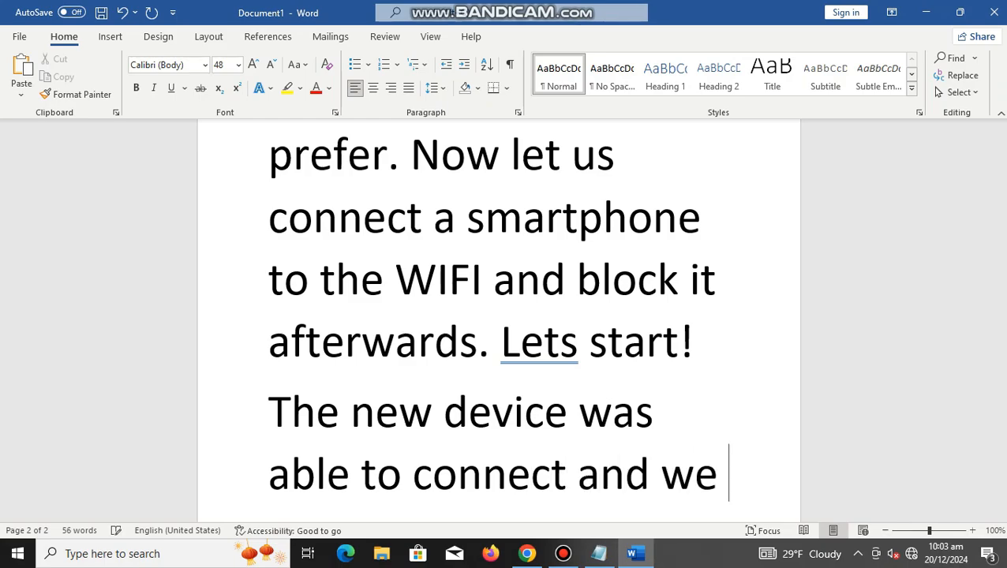
type("b")
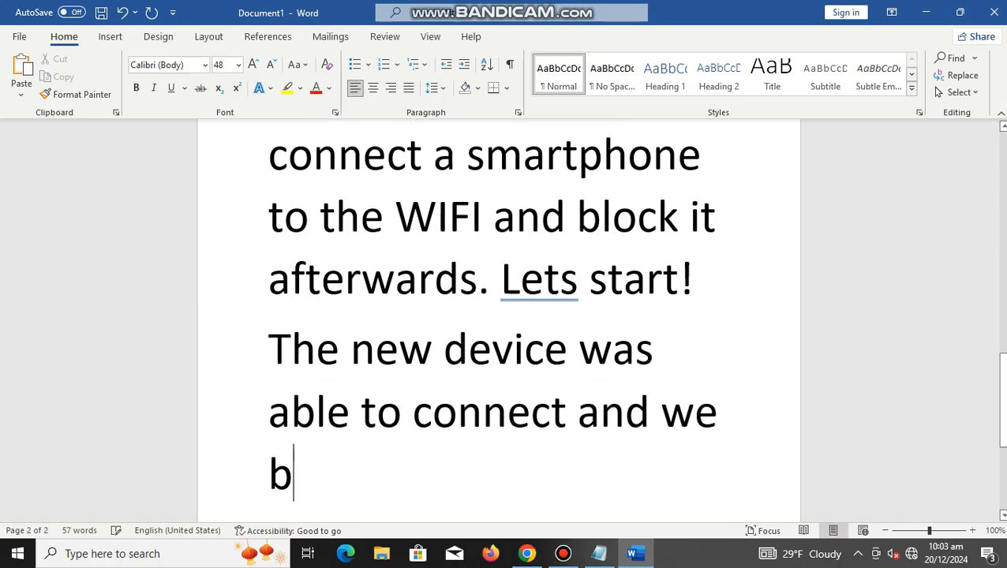
type("lock it ")
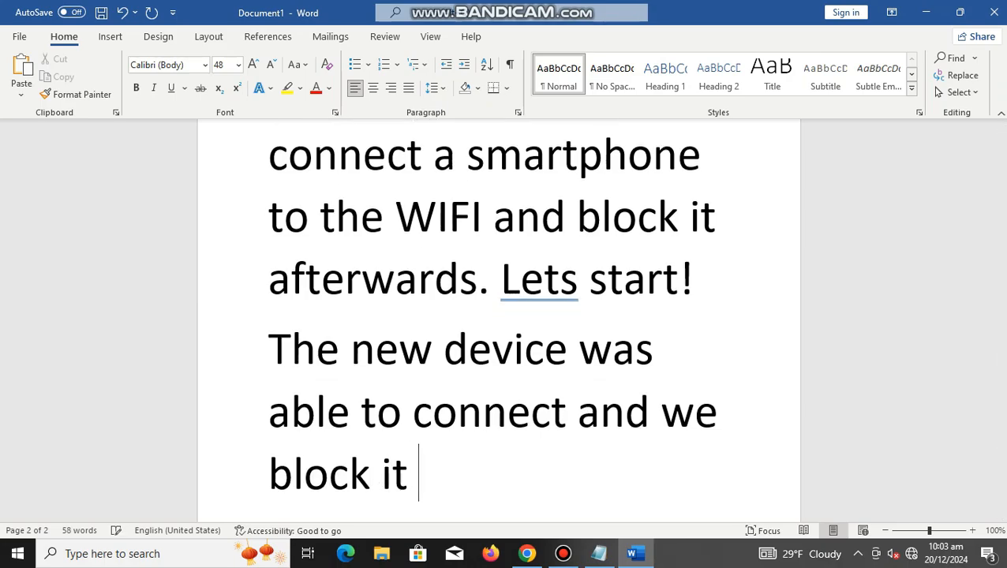
type("from t")
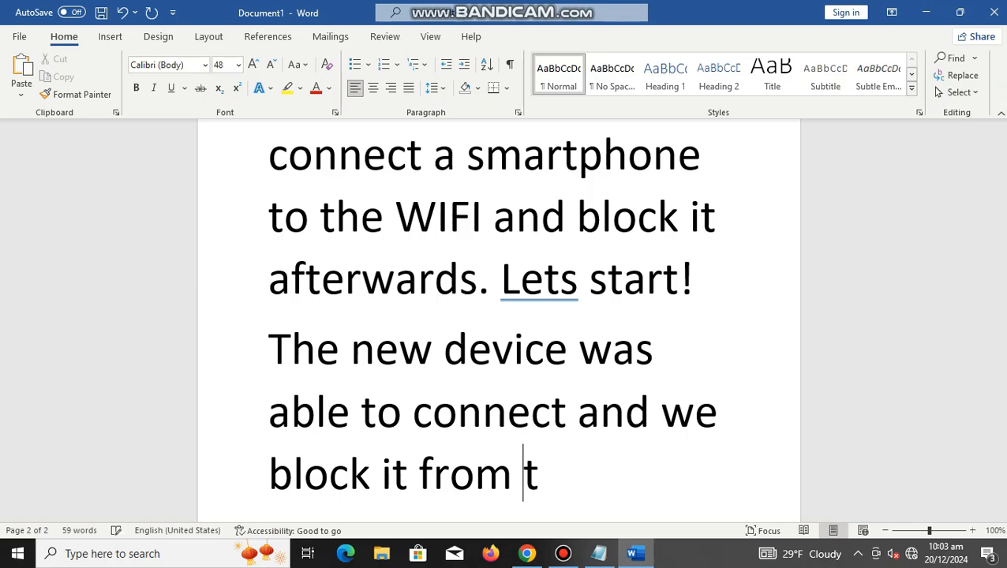
type("he ")
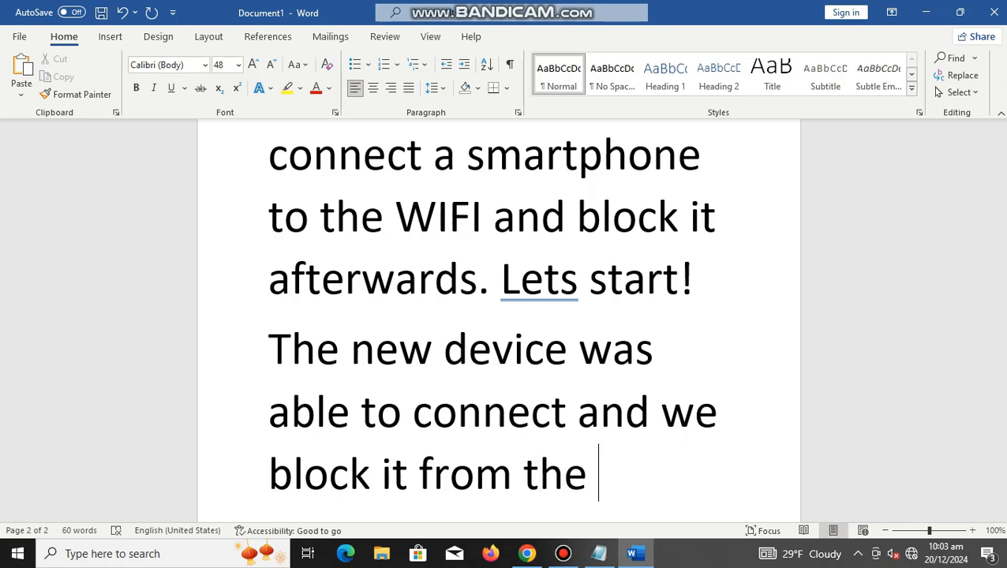
type("wireles")
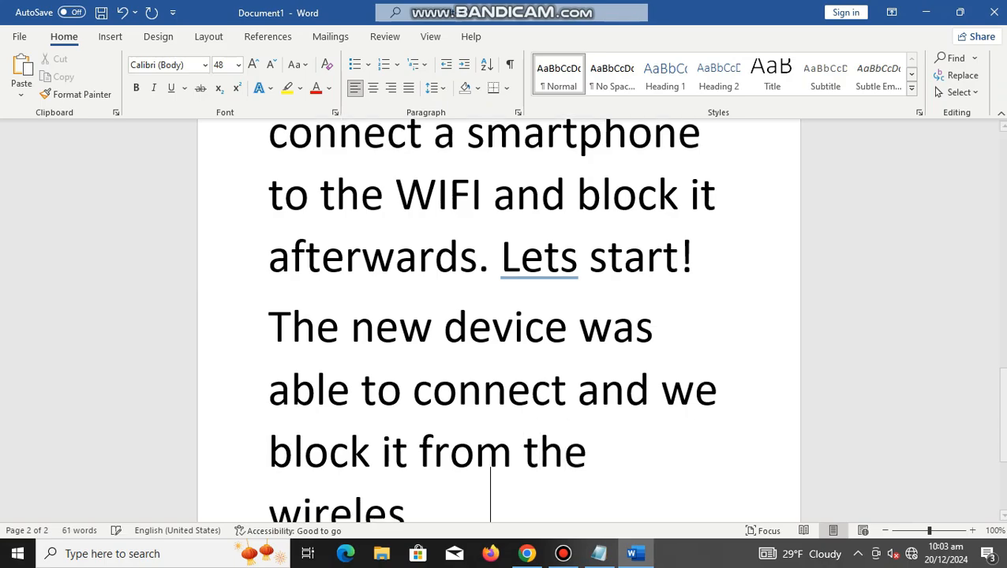
type("s connectio")
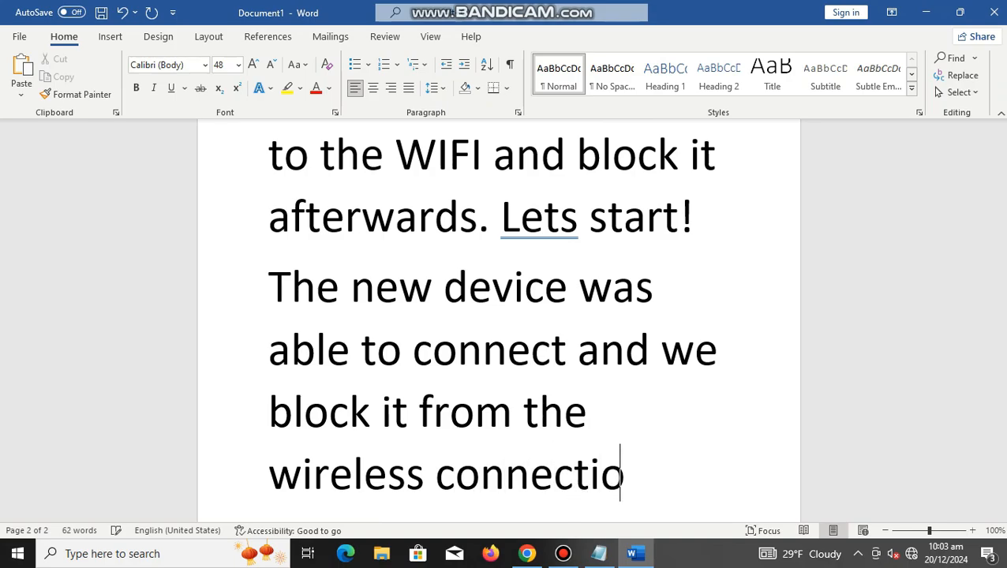
type("n. W")
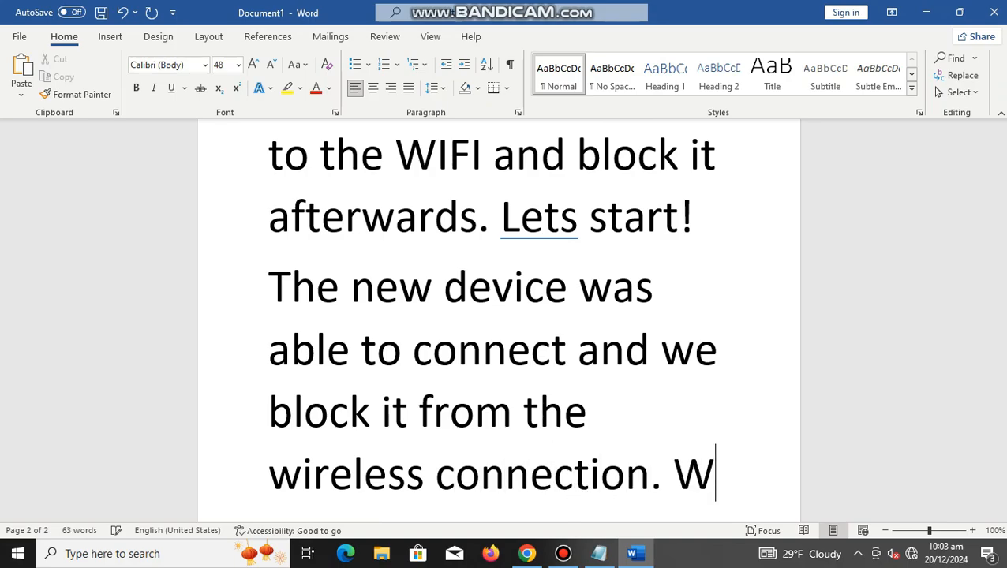
type("e a")
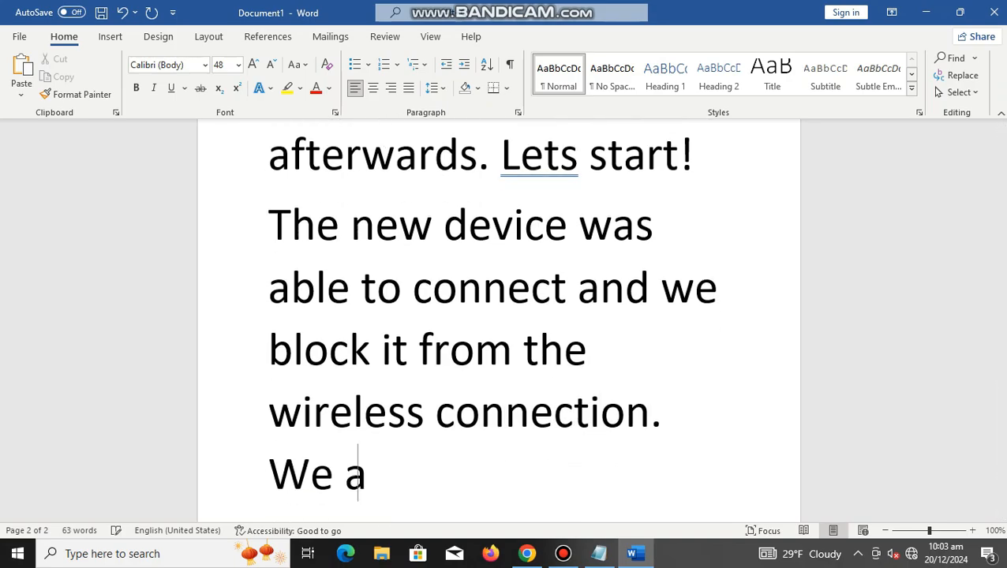
type("re donw")
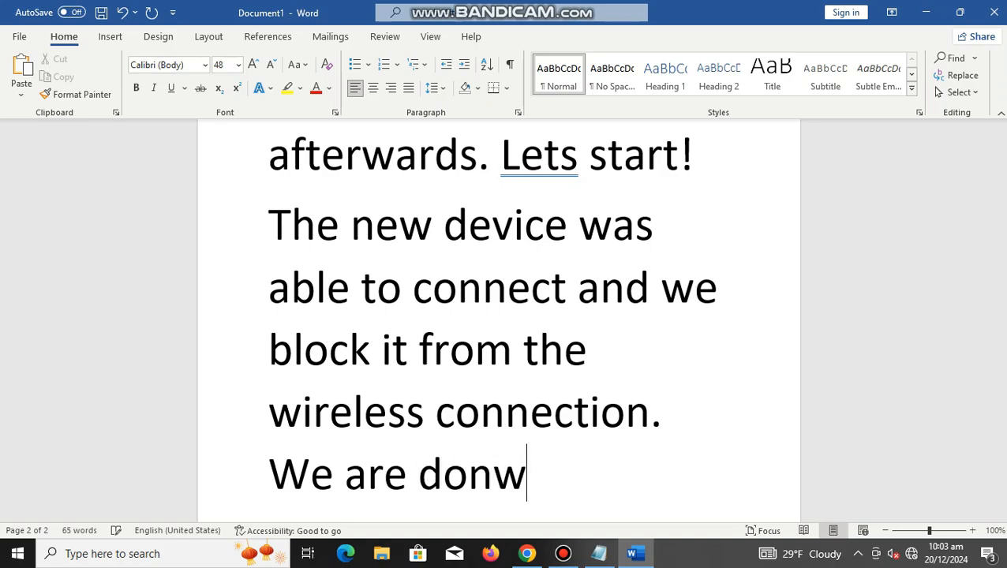
Step: End the Word text with "We are done!" and switch back to the router's Bandwidth Control page in Chrome
key("BackSpace")
type("e!")
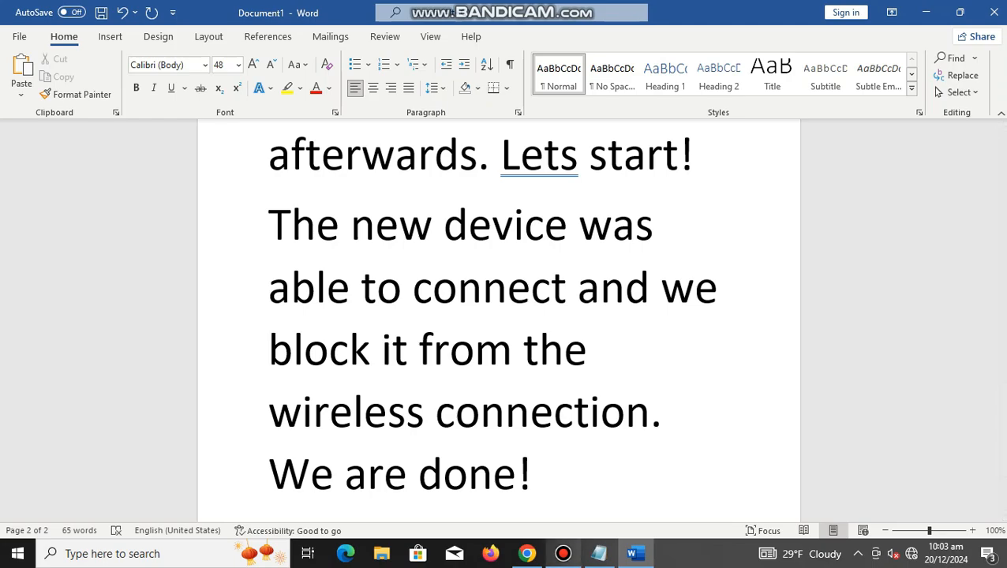
mouse_move(563, 554)
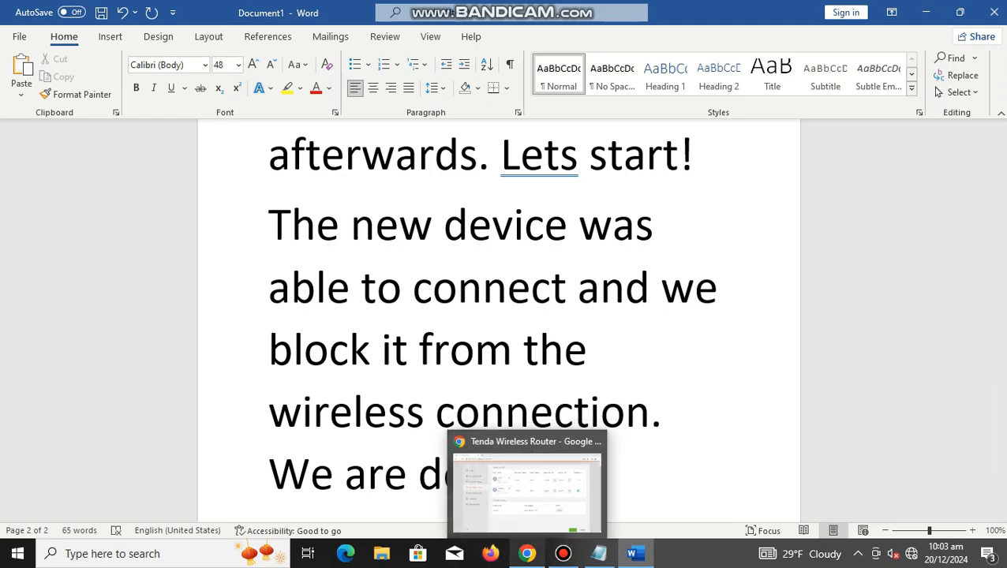
left_click(527, 553)
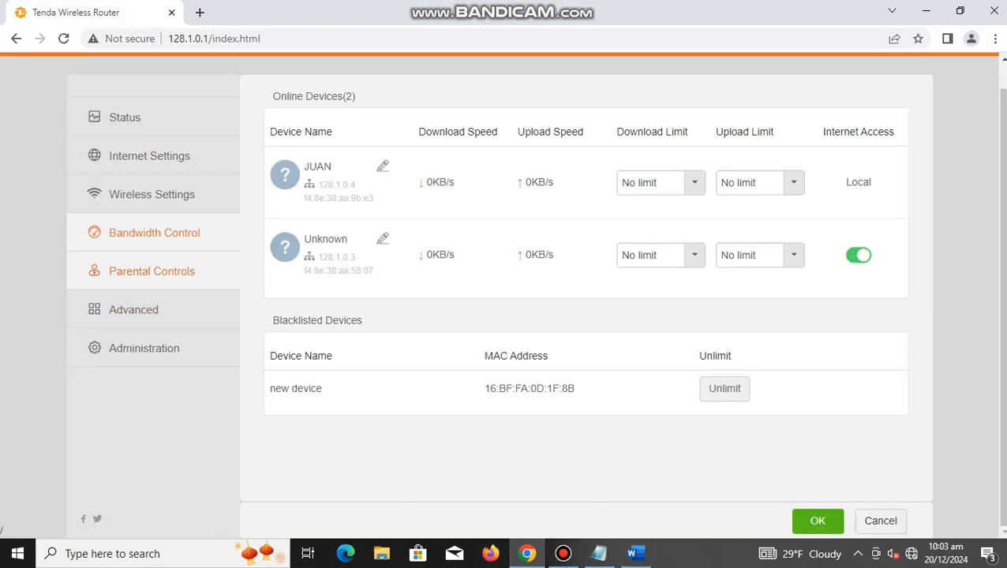
Step: Review the login password, WAN and LAN parameters on the router's Administration page
left_click(142, 348)
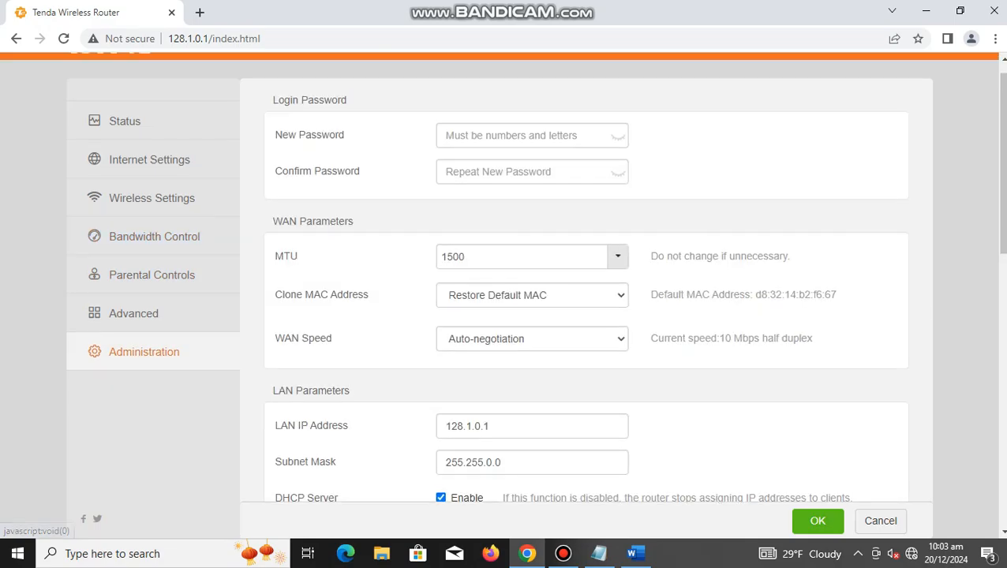
scroll(506, 296, "down", 9)
scroll(505, 296, "up", 2)
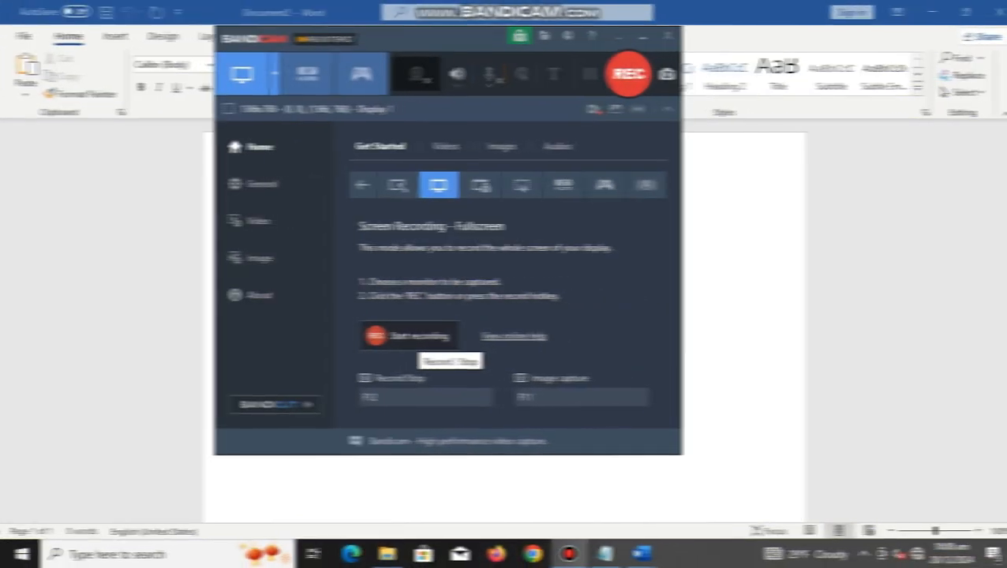
Step: Clear the Bandicam notice and window away from the blank Word document and set the document's font size to 48
left_click(409, 336)
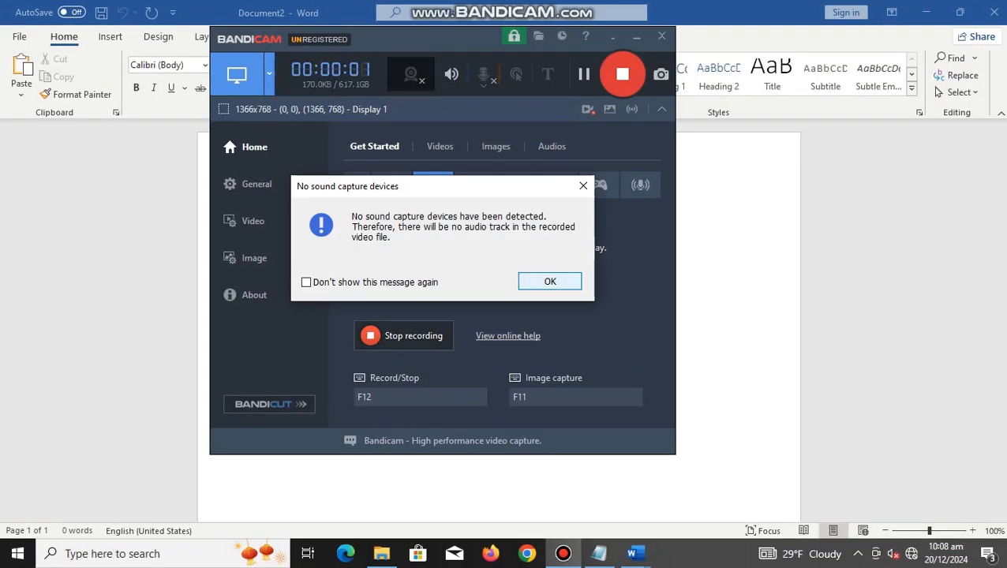
left_click(550, 282)
left_click(637, 36)
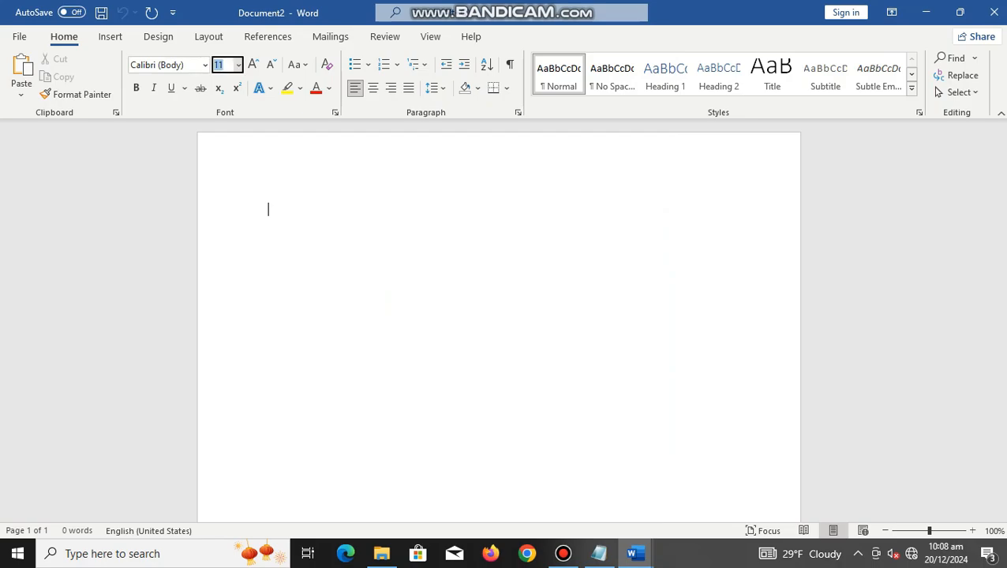
type("48")
key("Return")
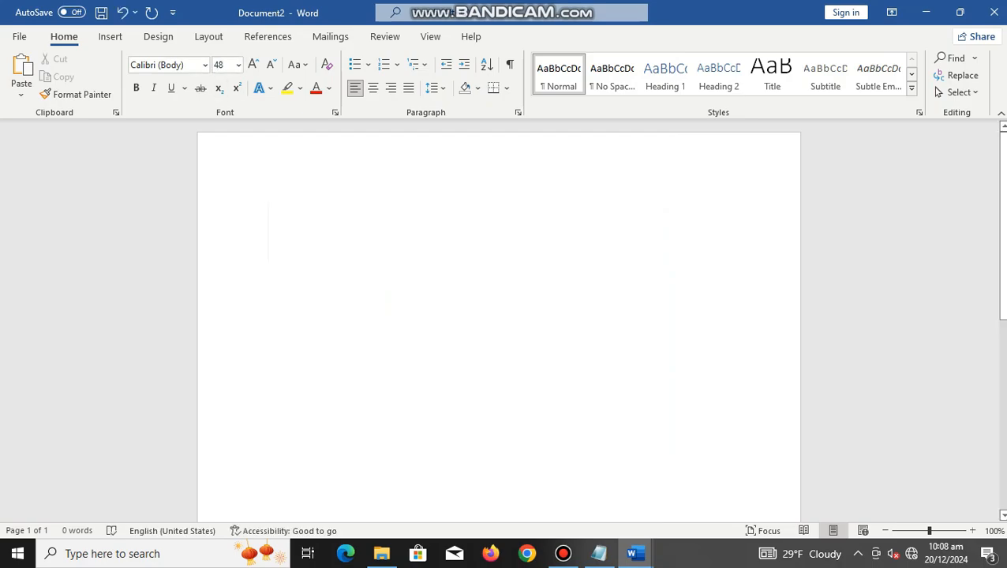
Step: Write the opening sentence "Now let us configure a Wireless Access Point or WAP." in the Word document
type("NO")
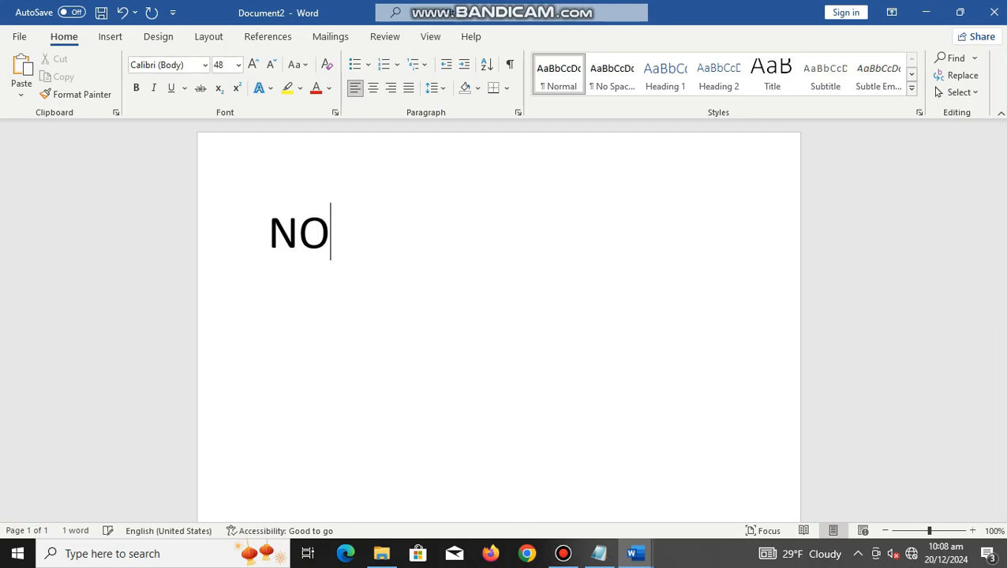
key("BackSpace")
key("BackSpace")
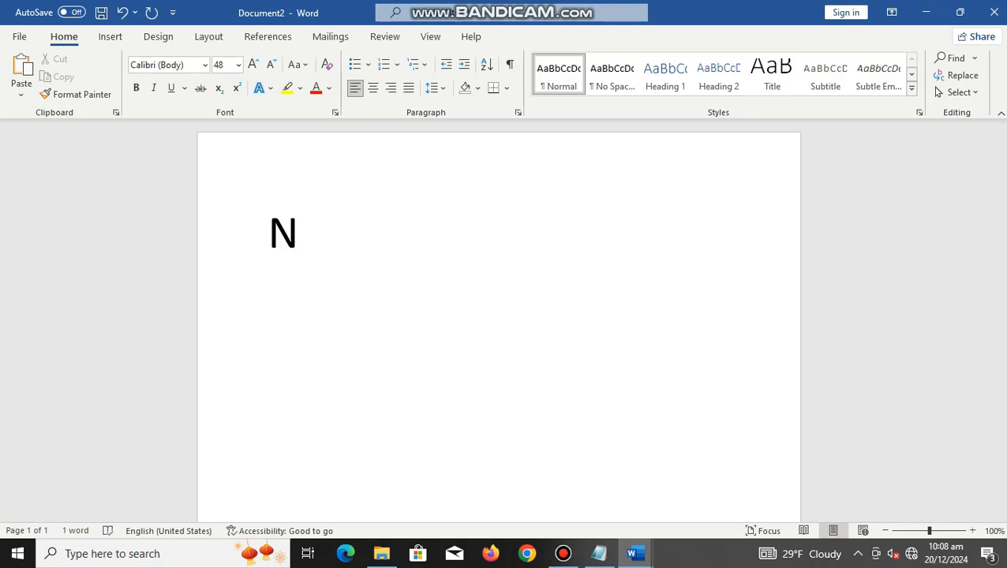
type("ow let")
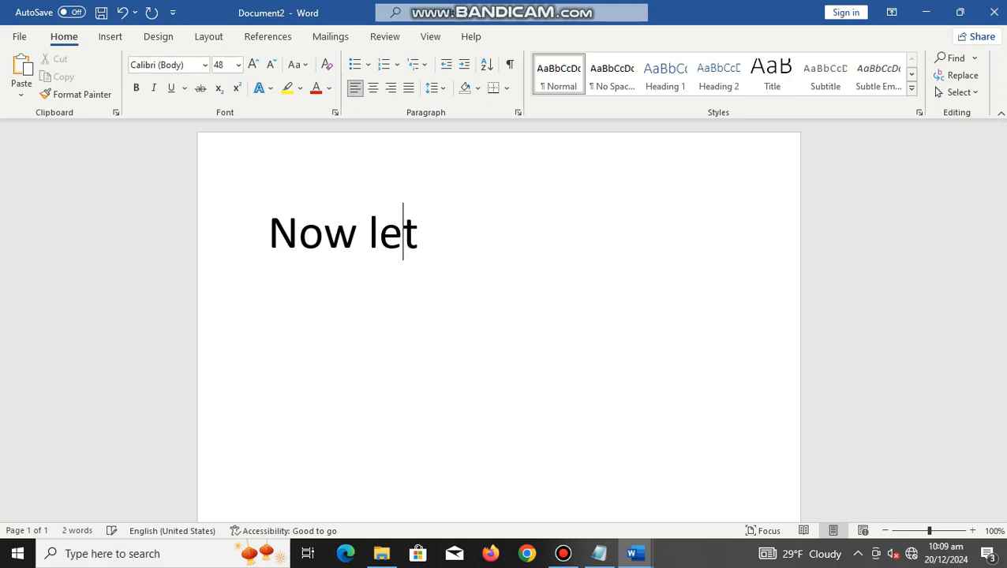
type(" us ")
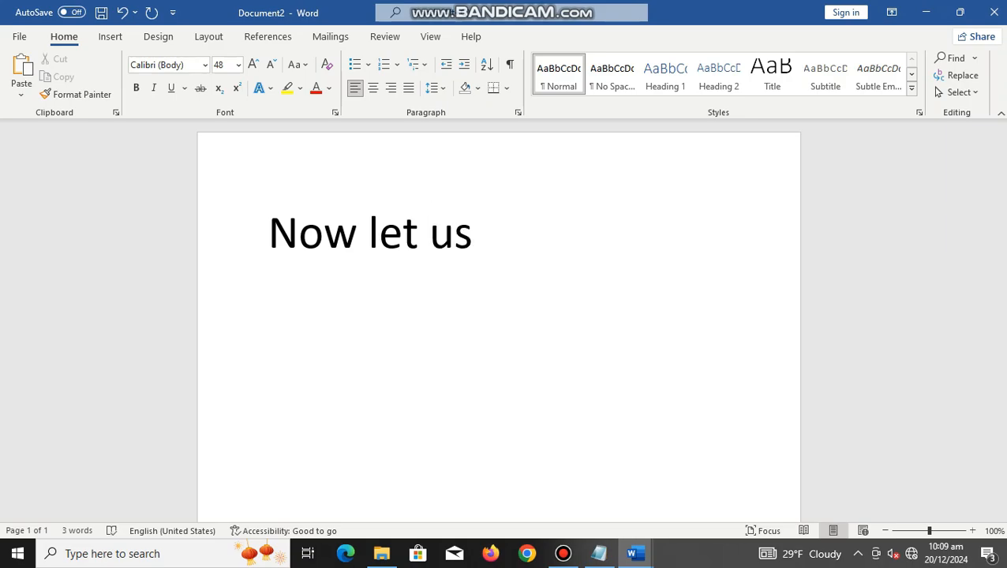
type("co")
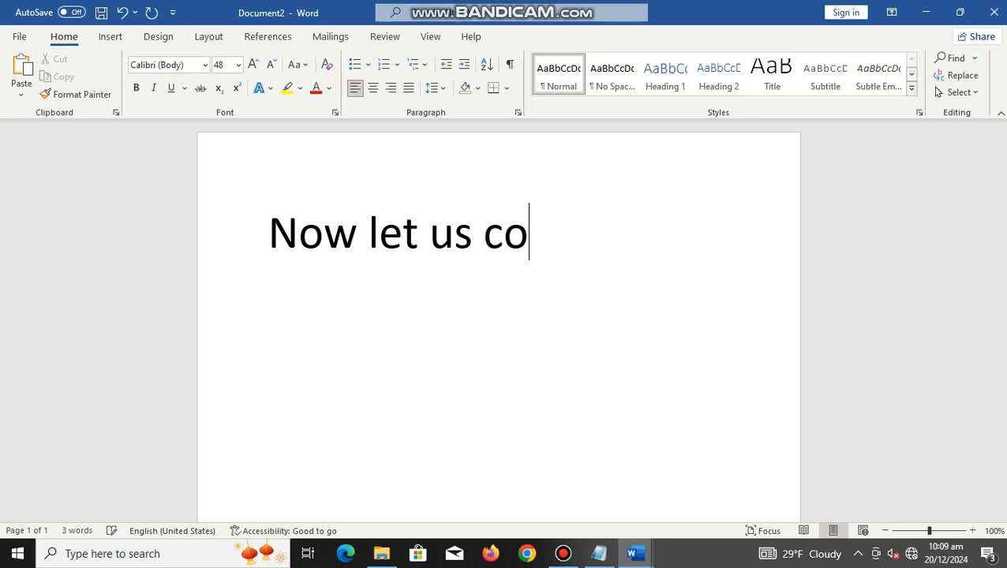
type("nfigure")
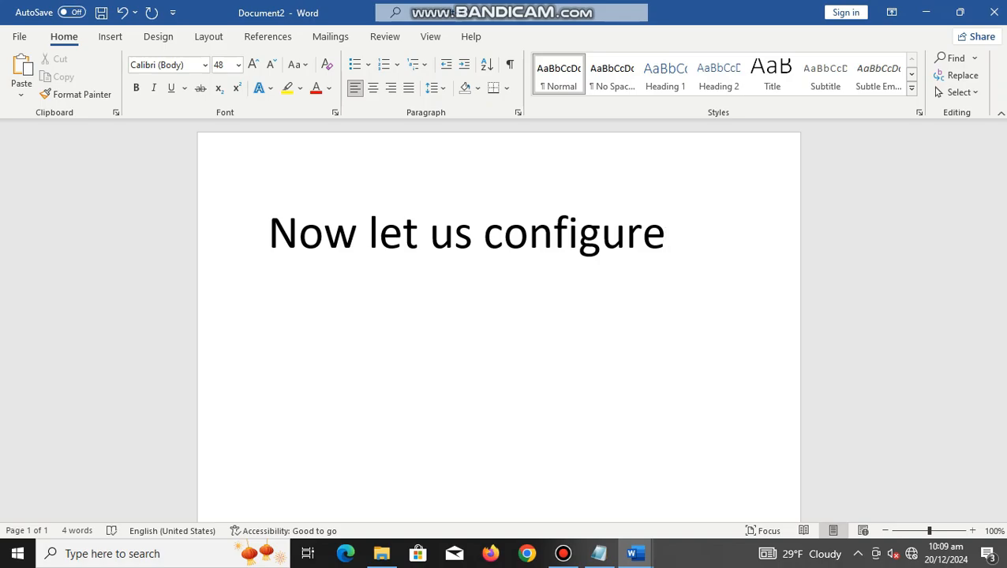
type(" a Wireless ")
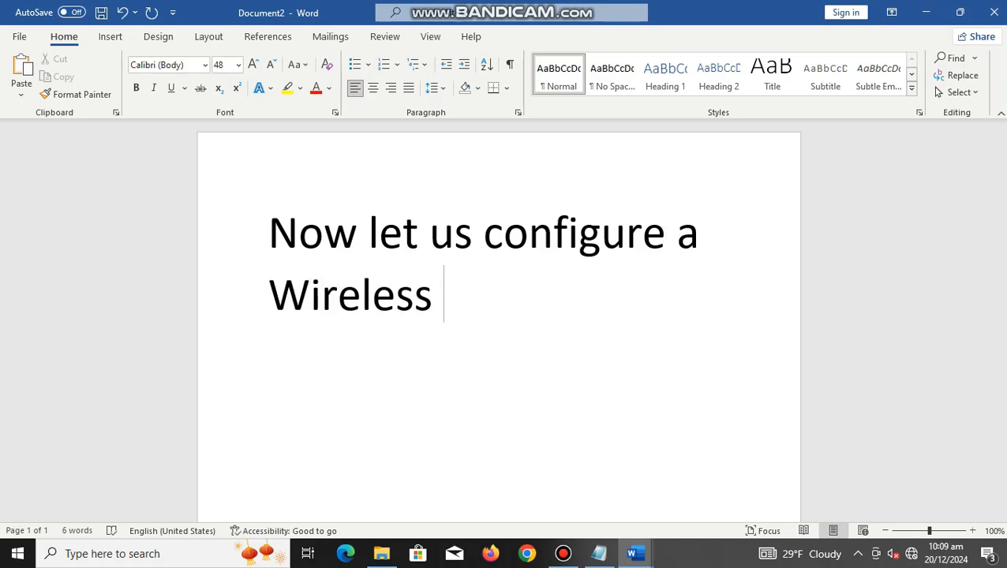
type("Access Point")
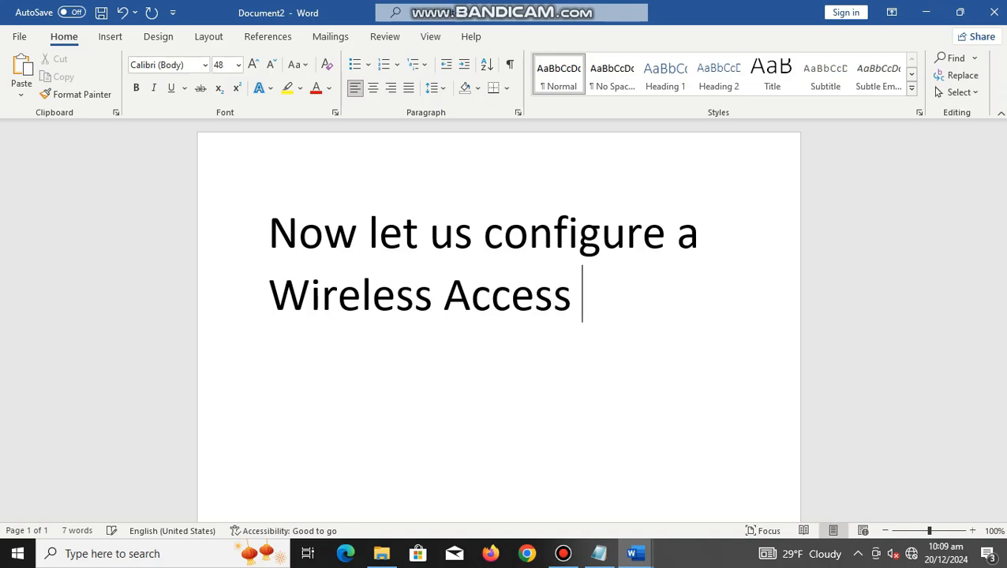
type(" o")
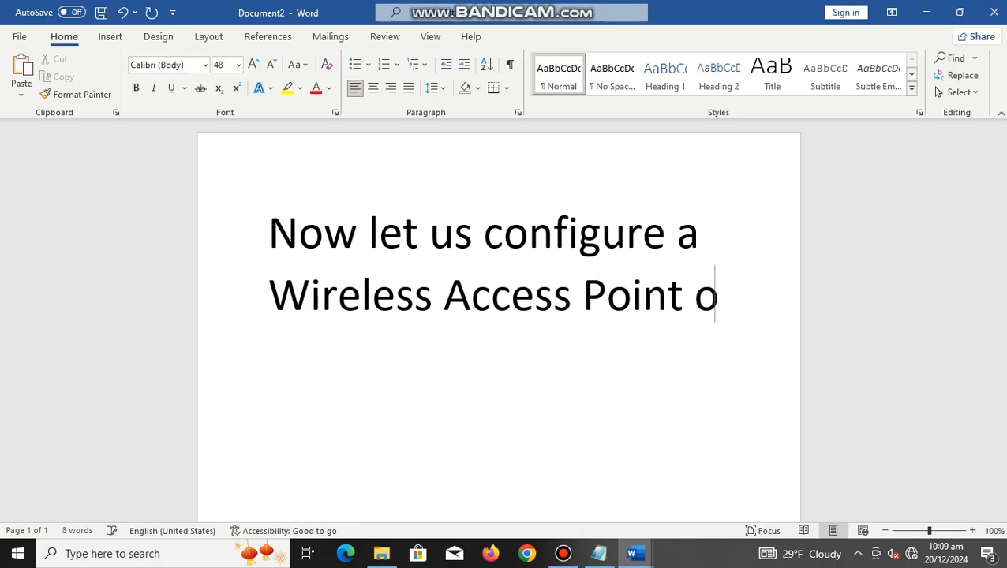
type("r WAP.")
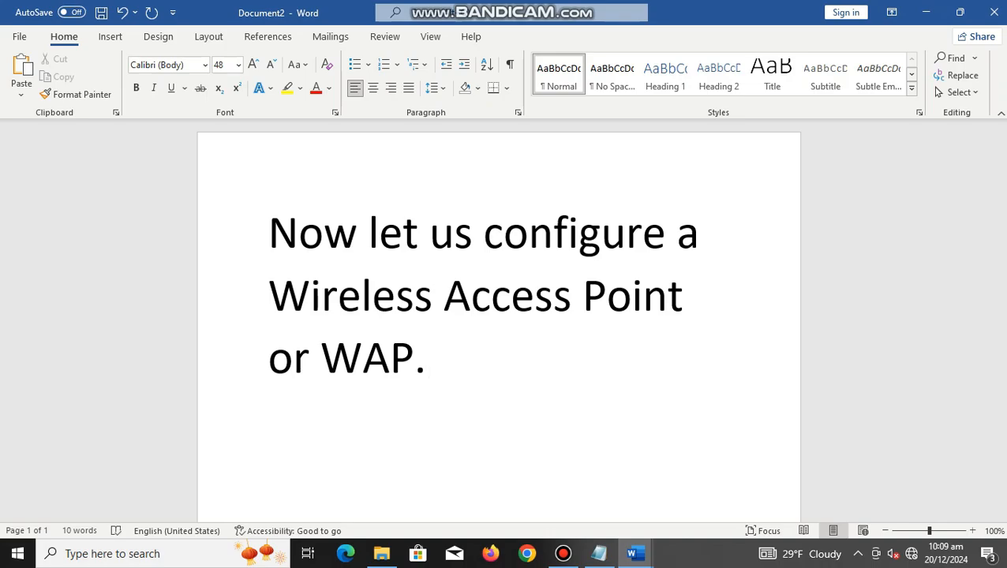
Step: Start a numbered list below the opening sentence with "Change the WAP name" as its first item
key("Return")
type("1. C")
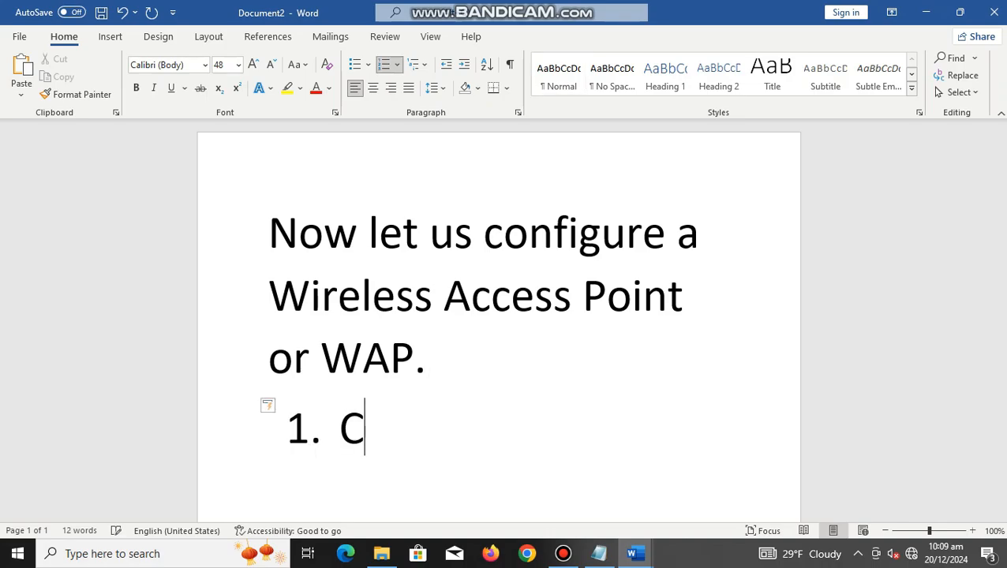
type("hange ")
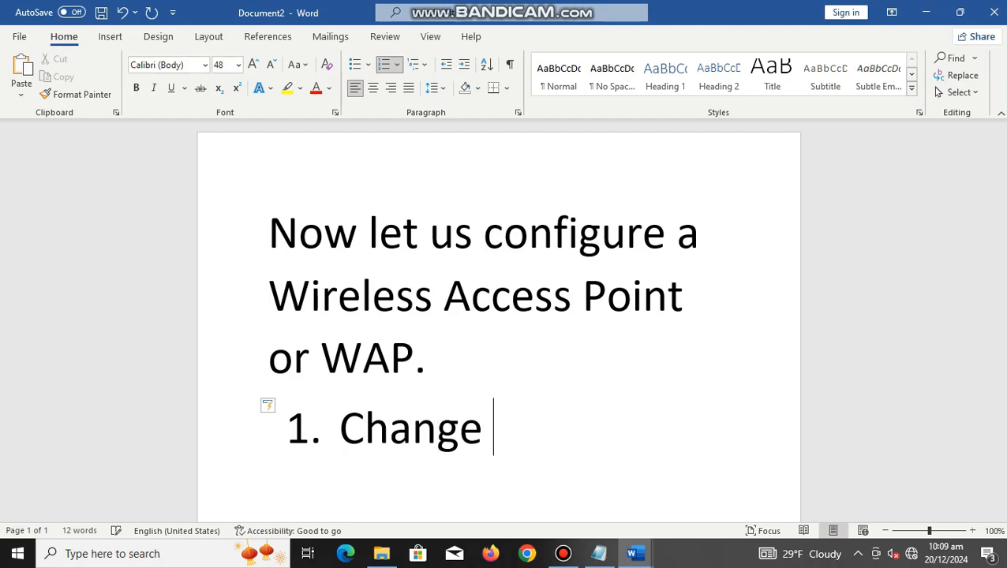
type("the")
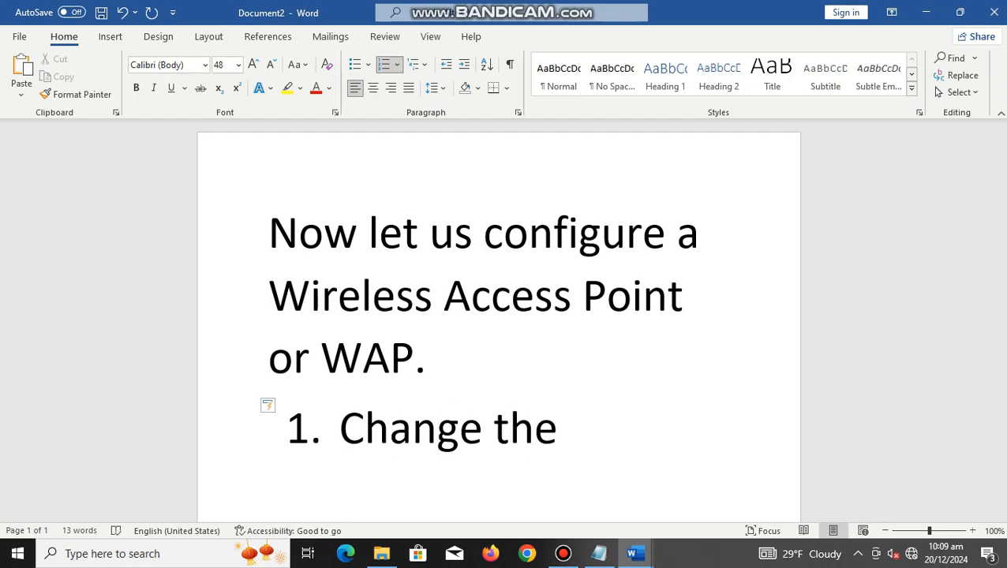
type(" WAP name")
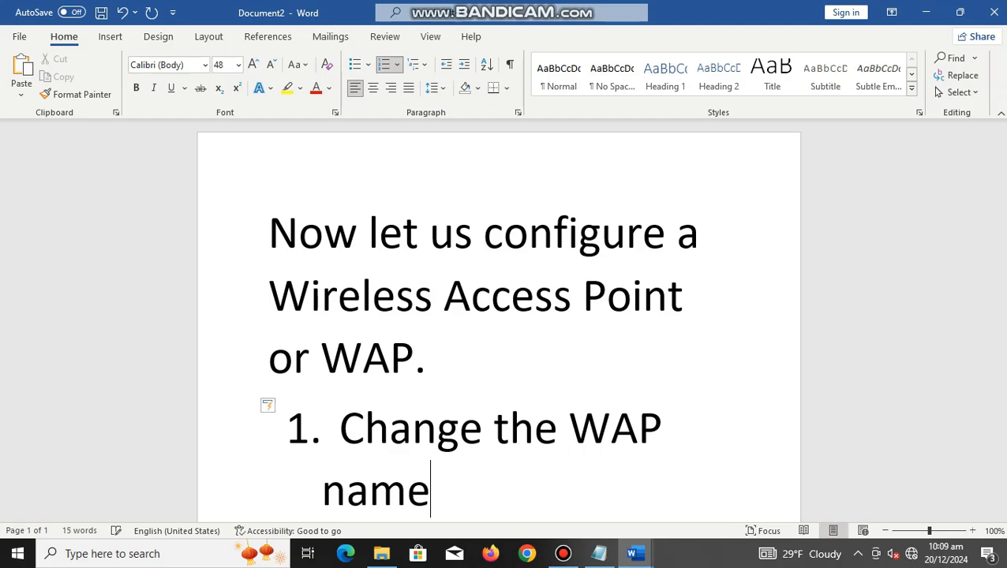
Step: Add "Change password" as the second item of the numbered list
key("Return")
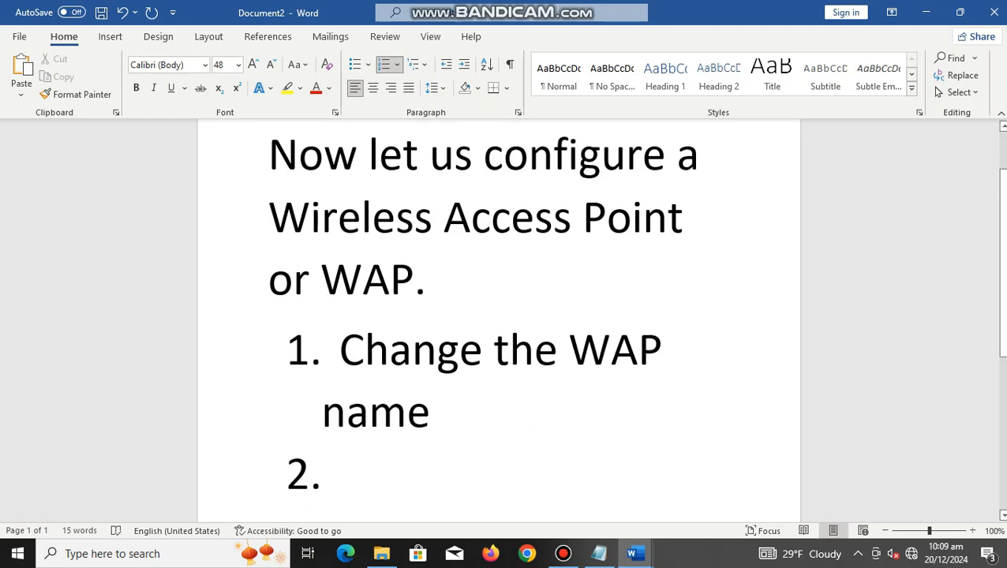
type("PA")
key("BackSpace")
key("BackSpace")
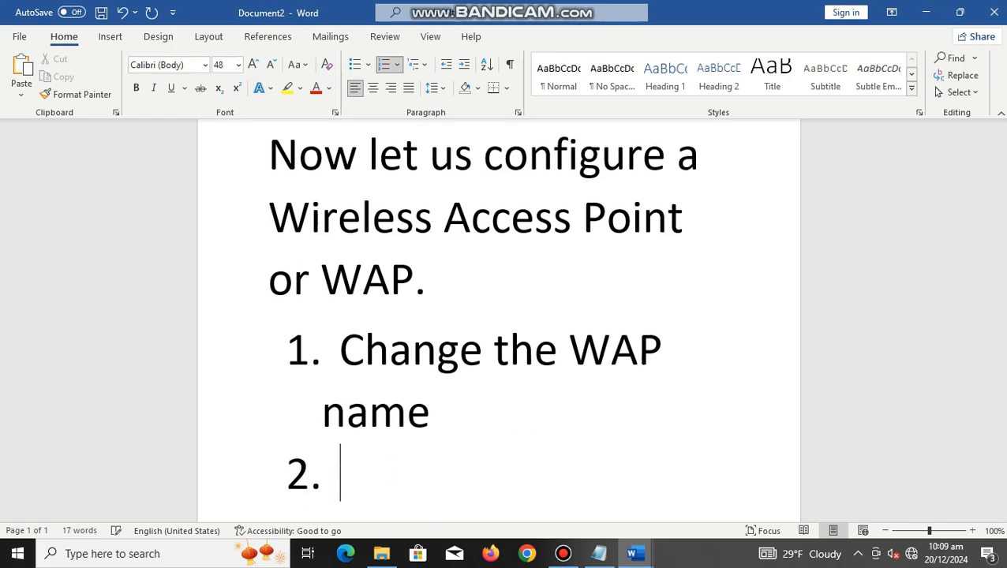
type("Change")
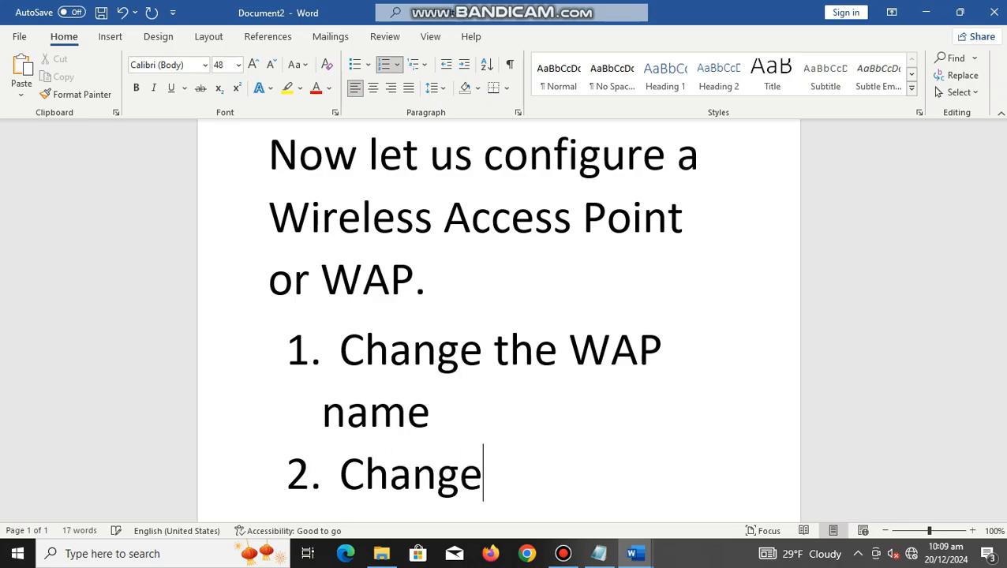
type(" password")
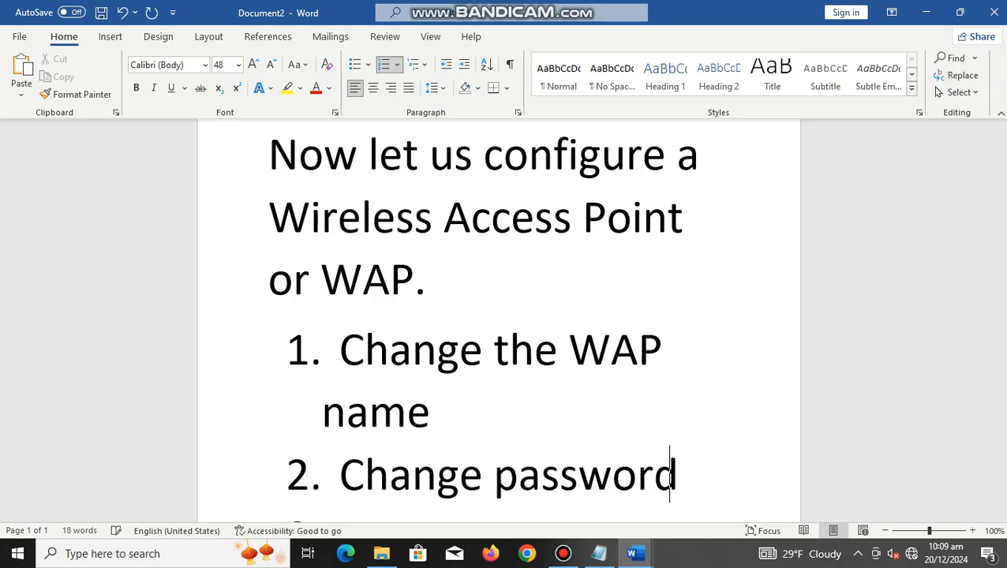
Step: Add "Block connections" as the third item of the numbered list
key("Return")
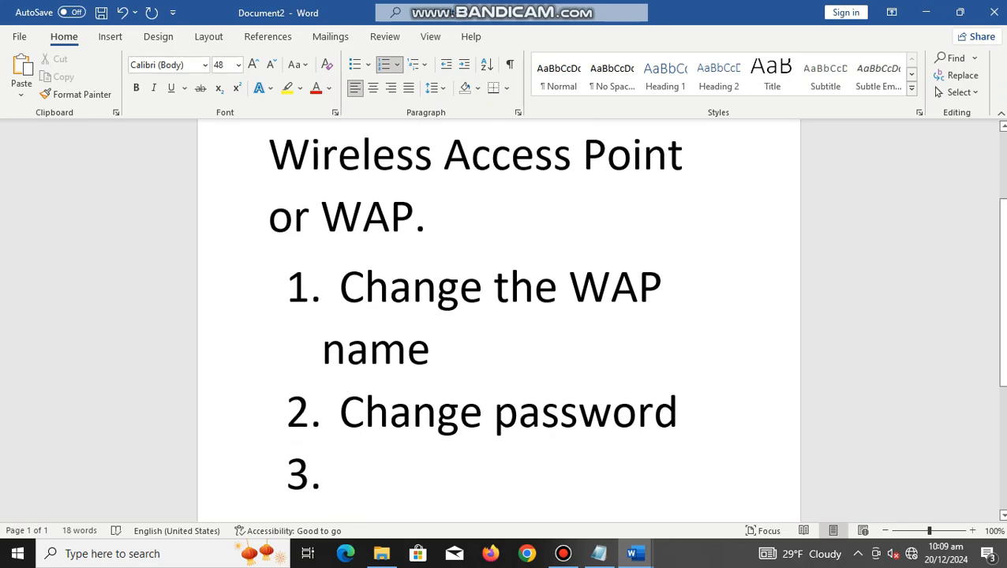
type("Block")
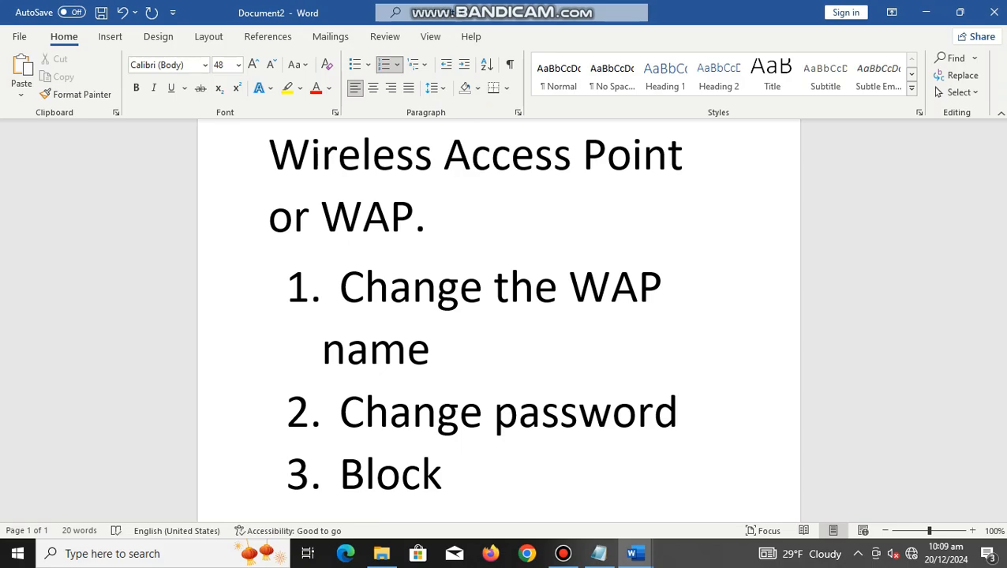
type("connections")
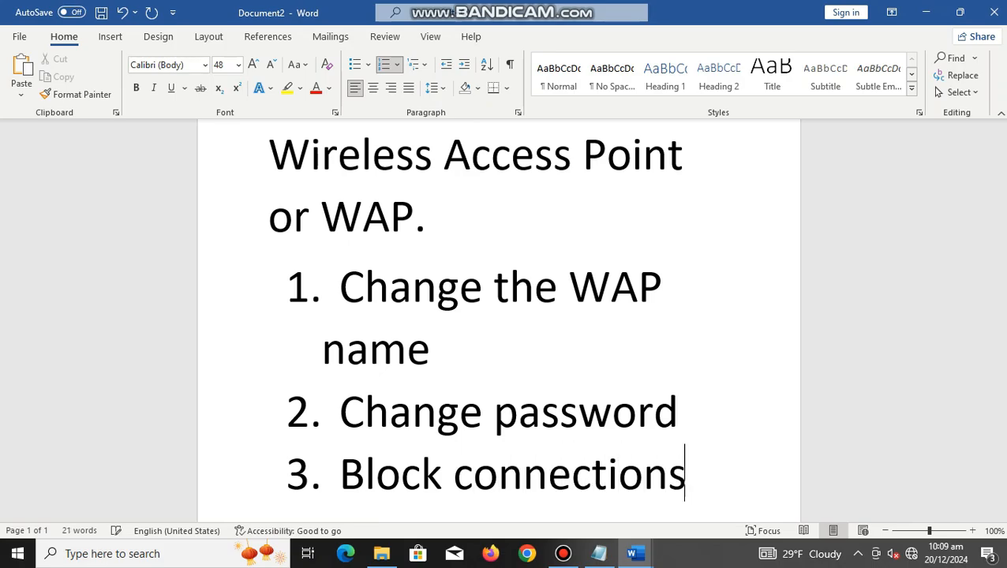
Step: End the numbered list and write "Before we start make sure the device is" in a new paragraph
key("Return")
key("Return")
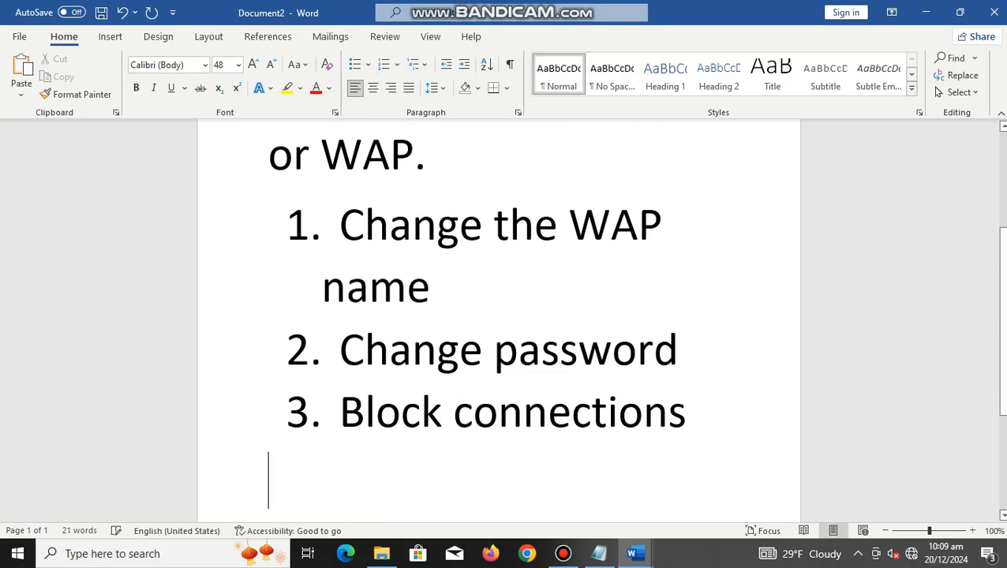
type("Before we ")
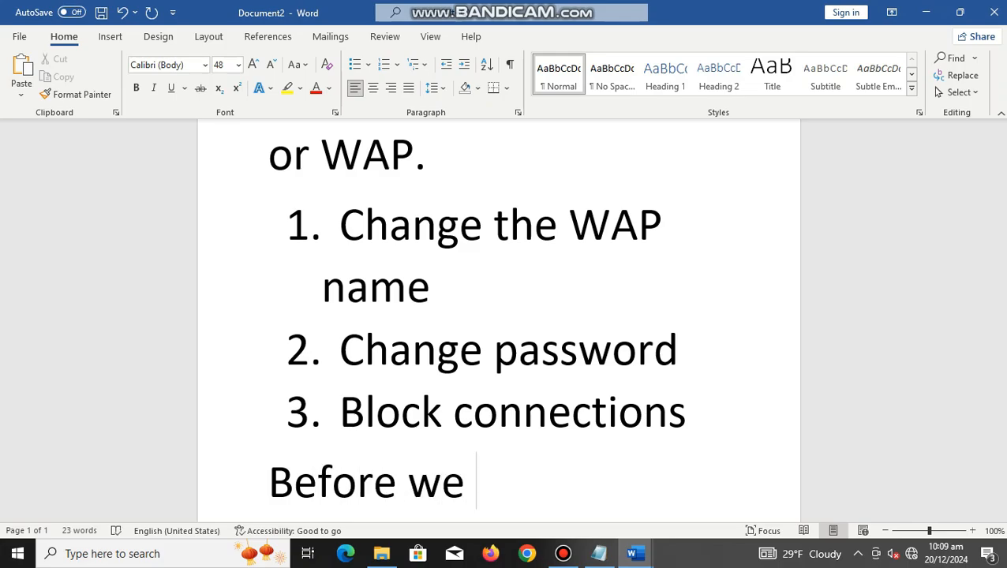
type("start")
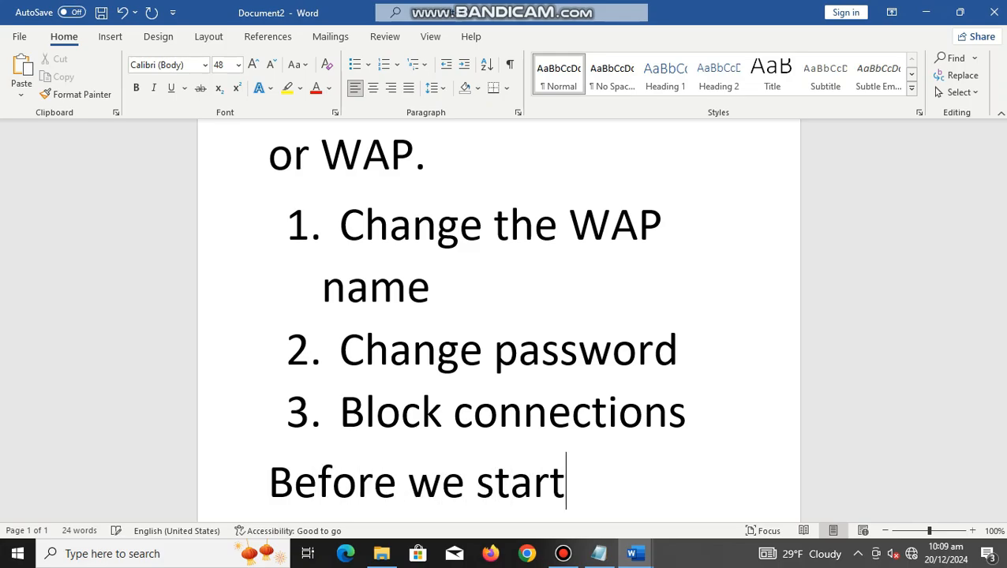
type(" make sure")
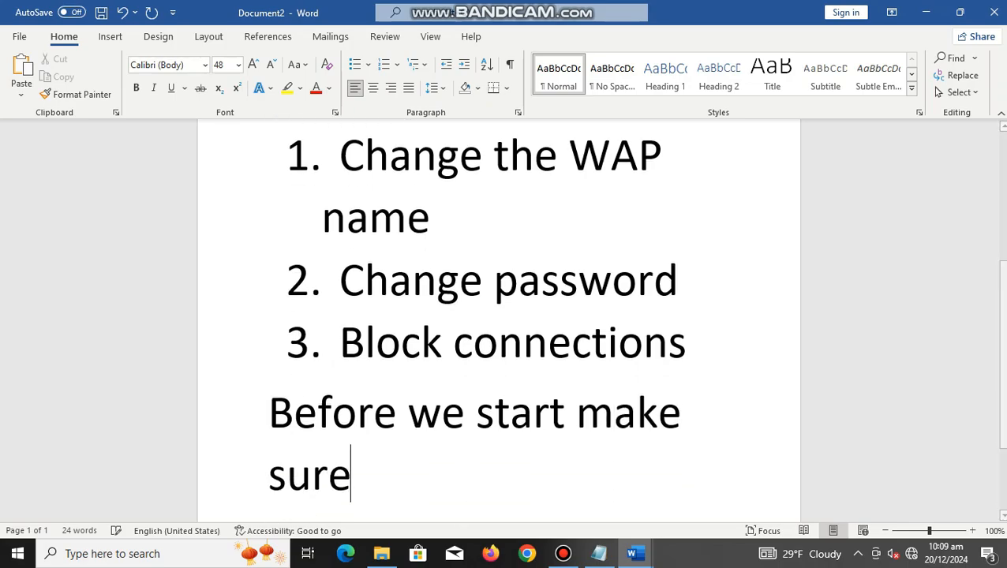
type(" the device")
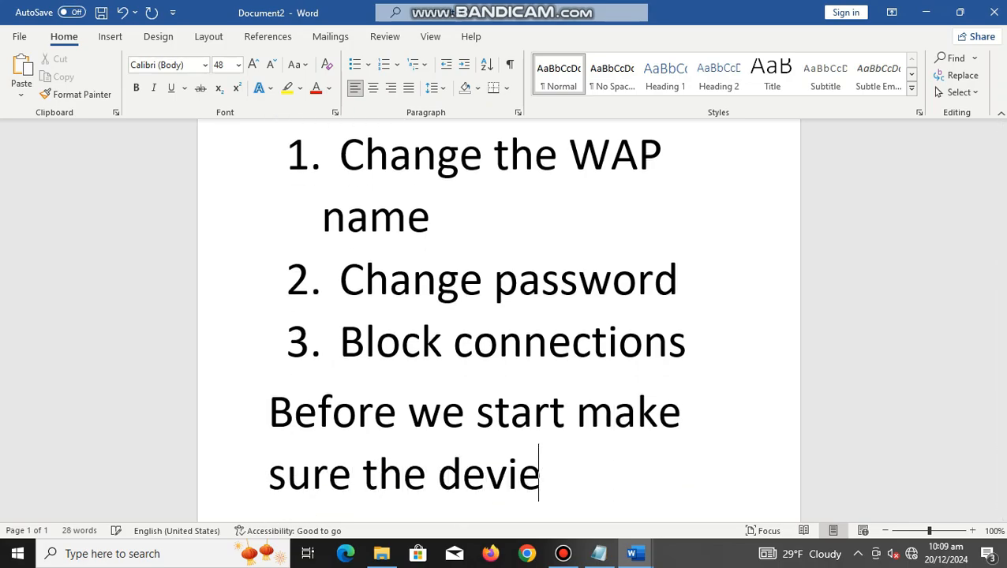
key("BackSpace")
type("ce is")
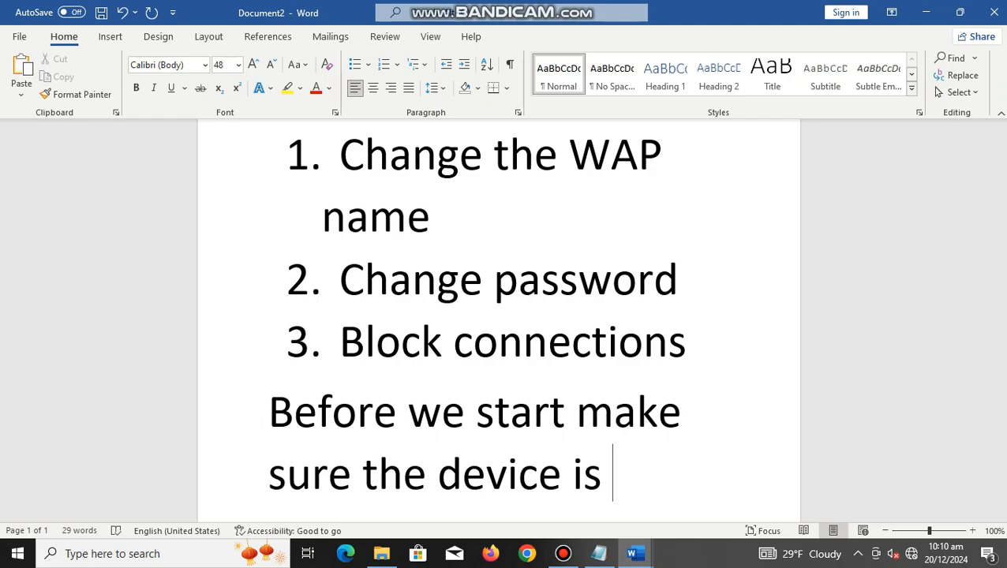
Step: Replace "the device is" at the end of the last sentence with "you have perform"
key("BackSpace")
key("BackSpace")
key("BackSpace")
key("BackSpace")
key("BackSpace")
key("BackSpace")
key("BackSpace")
key("BackSpace")
key("BackSpace")
key("BackSpace")
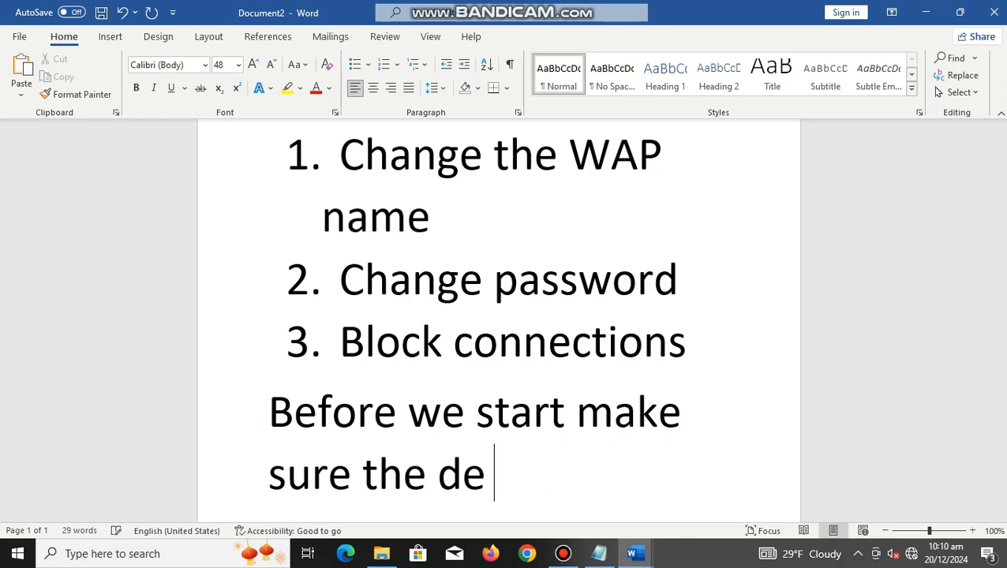
key("BackSpace")
key("BackSpace")
key("BackSpace")
key("BackSpace")
type("y")
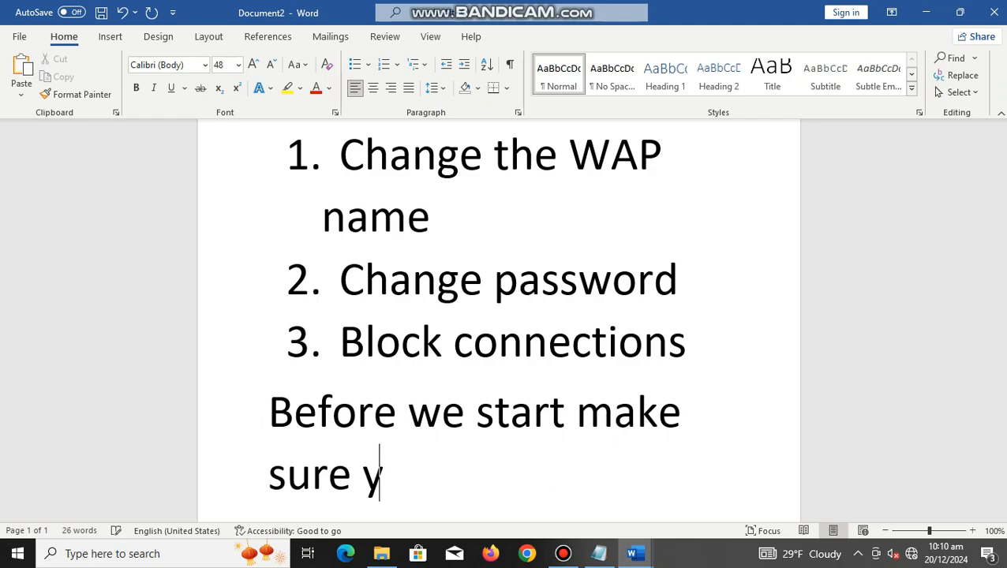
type("ou have pe")
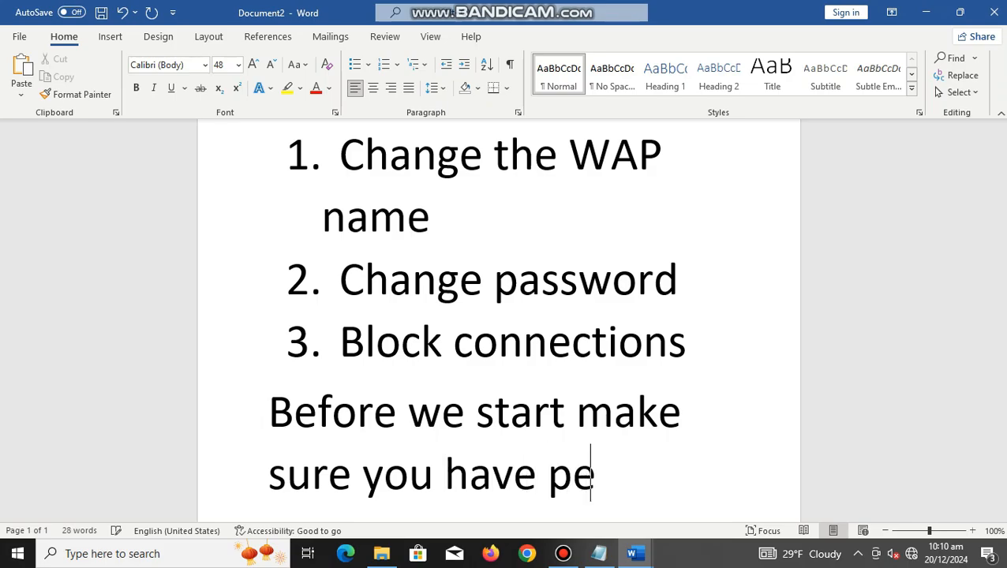
type("rform")
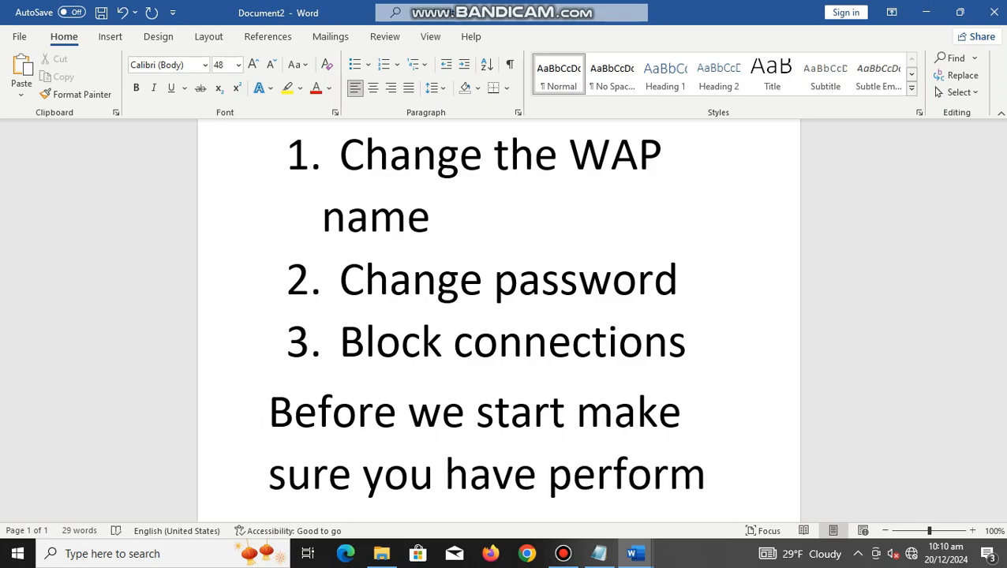
Step: Leave an empty paragraph and write "Reset, using a paperclip and use it on the tiny hole for" in a new one
key("Return")
key("Return")
type("reset")
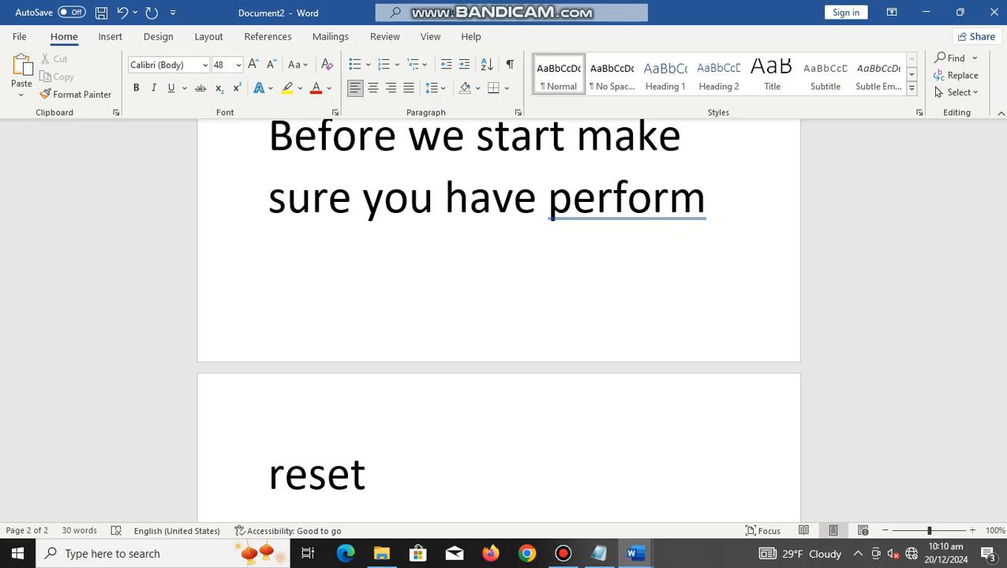
type(", using a")
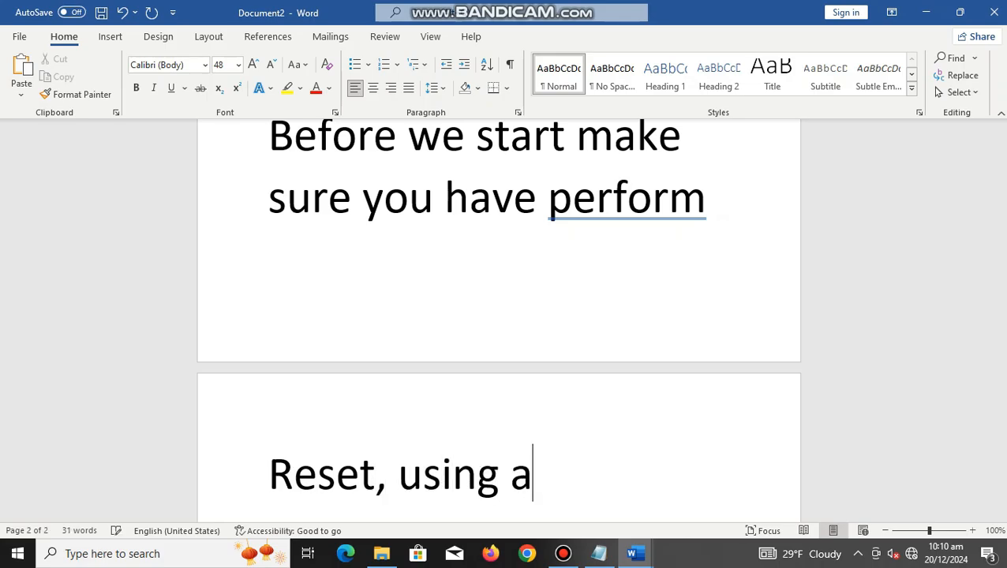
type(" paperclip")
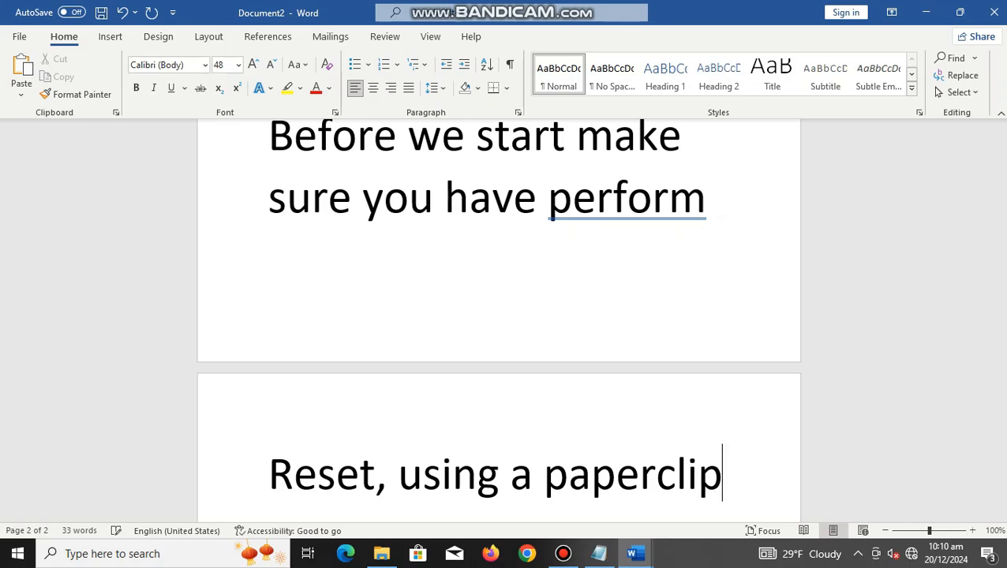
type(" and ")
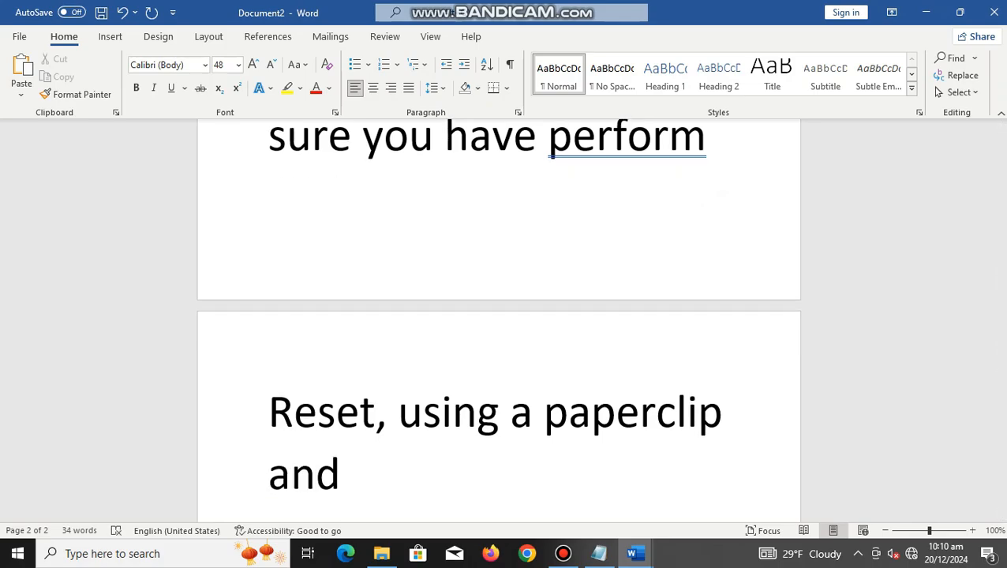
type("us")
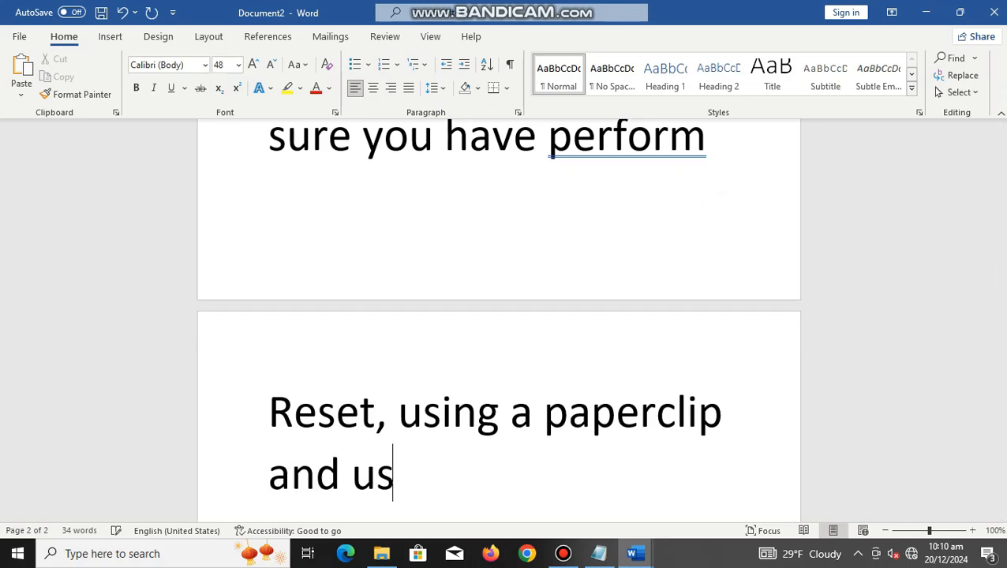
type("e it on the ")
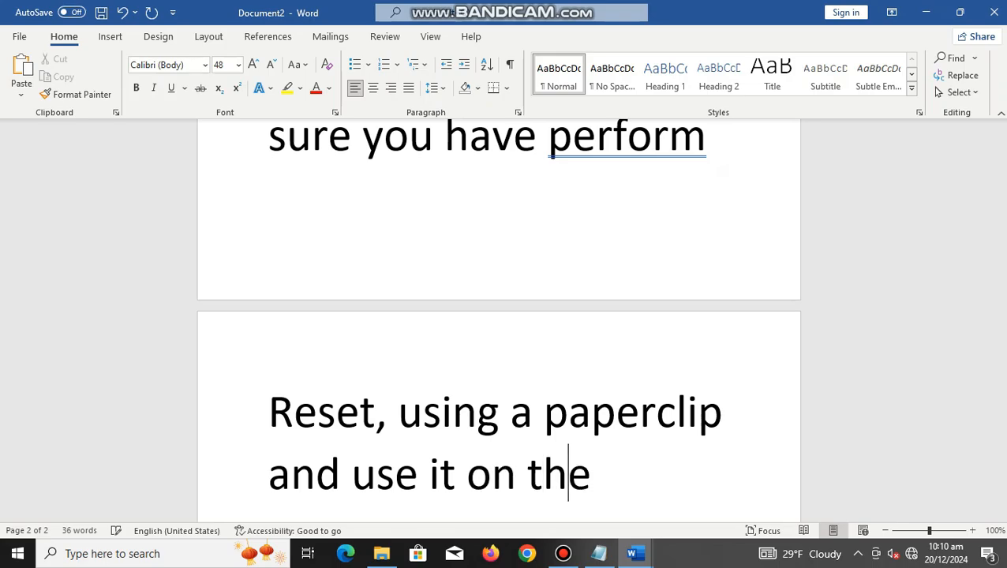
type("tiny")
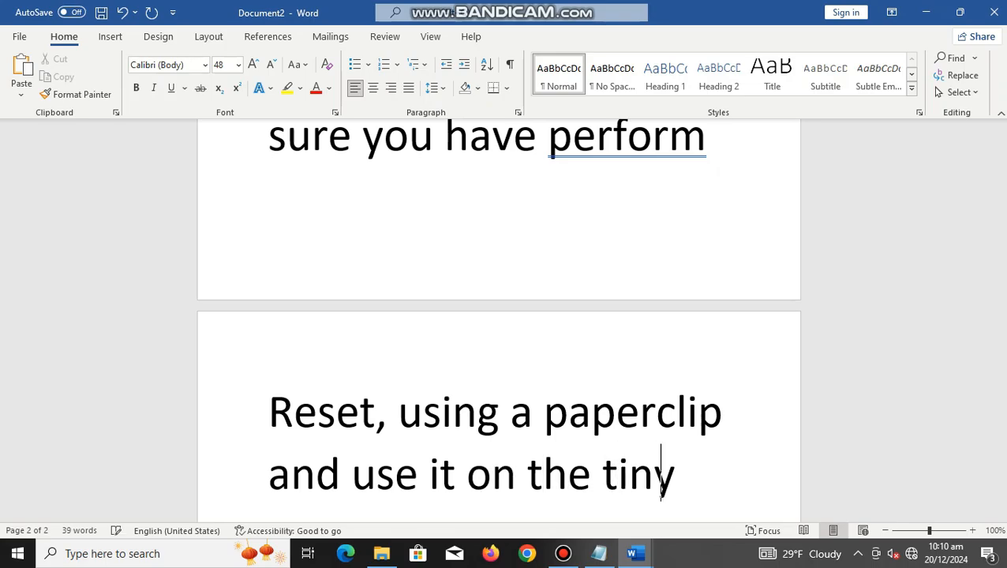
type(" hole ")
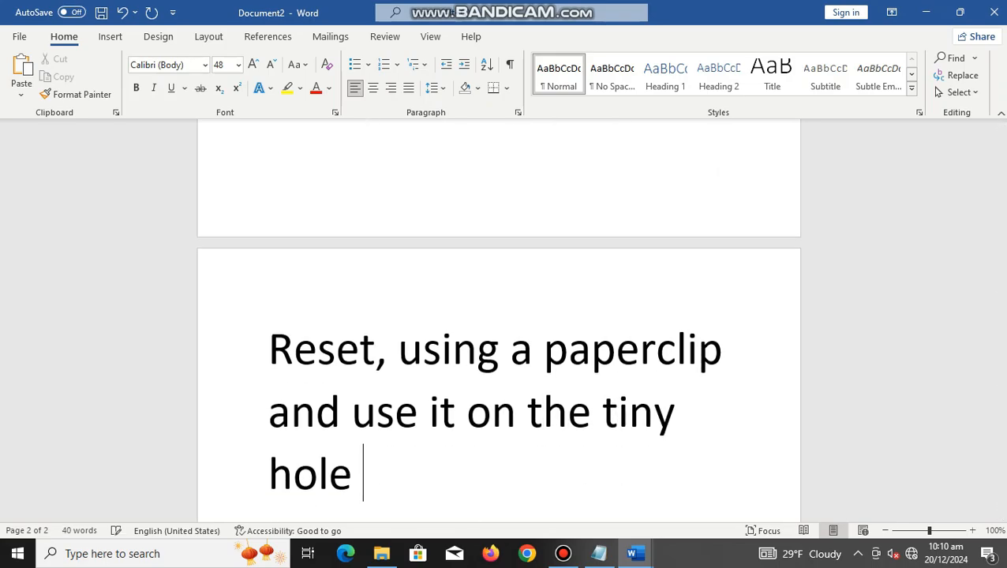
type("for about ")
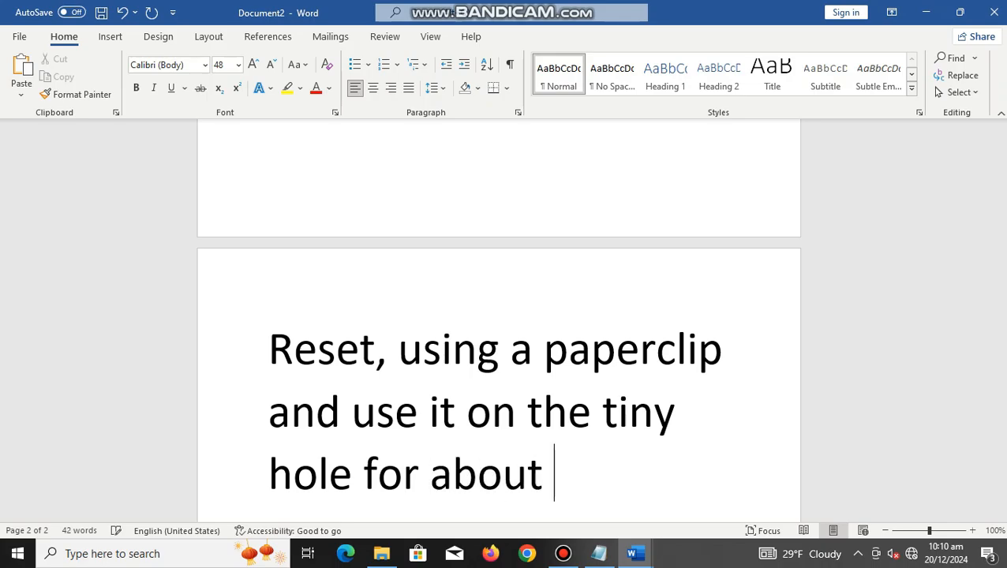
type("10")
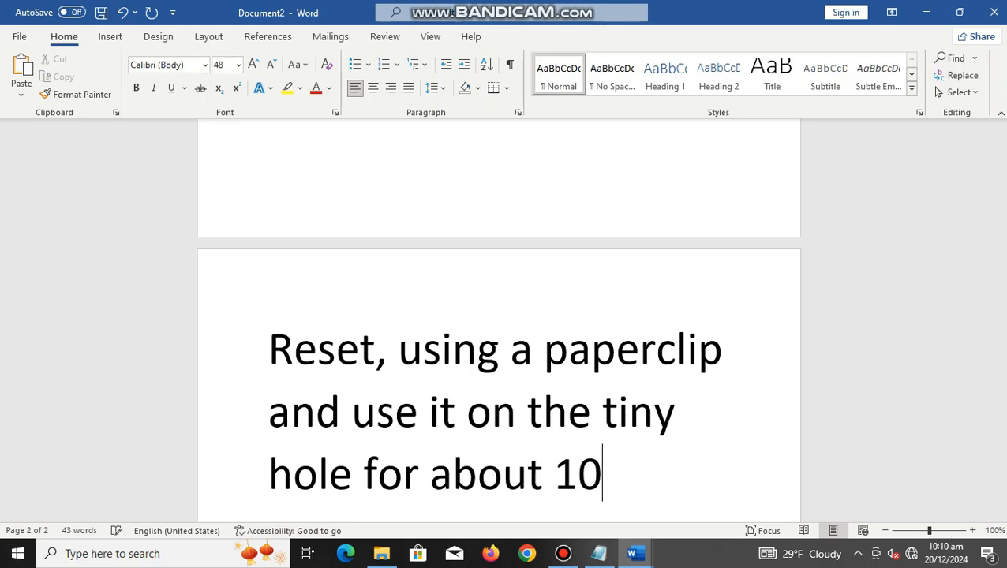
type("-15 ")
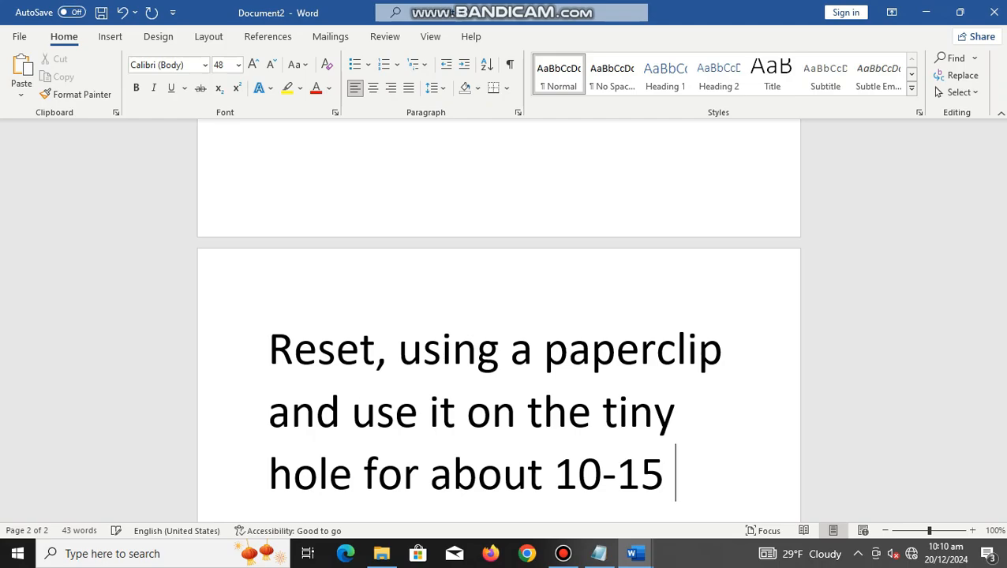
type("seconds o")
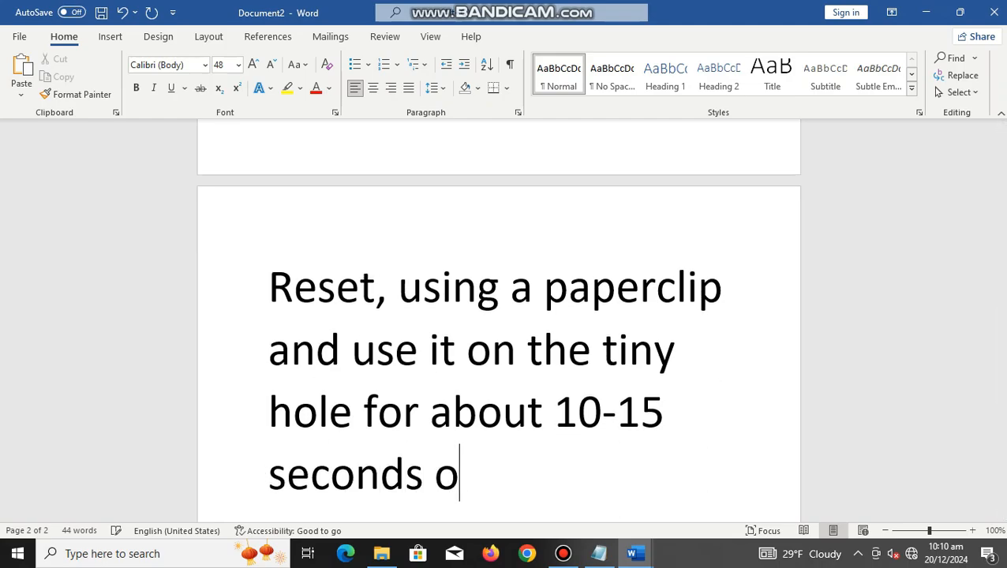
type("r as ")
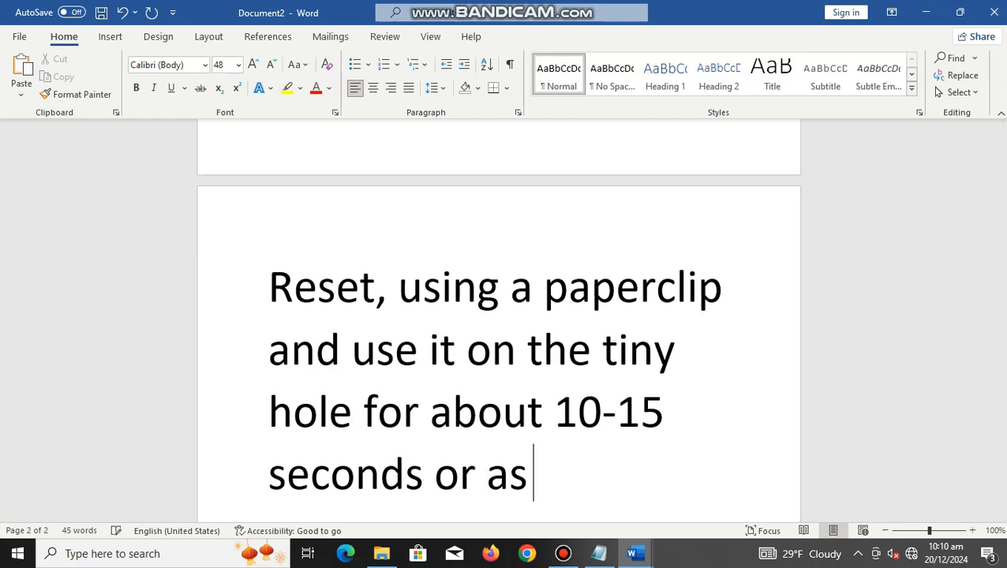
type("long the ")
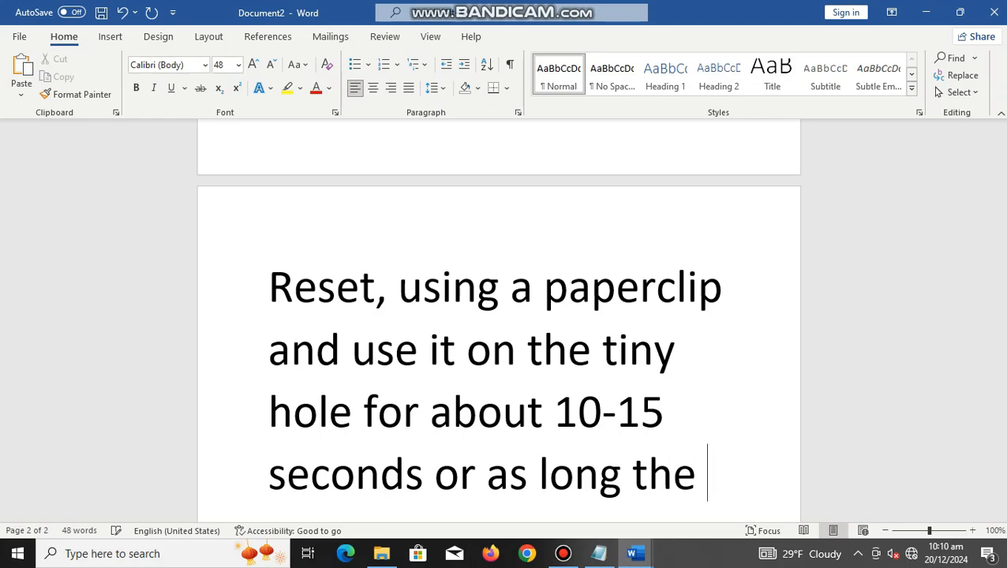
type("tw")
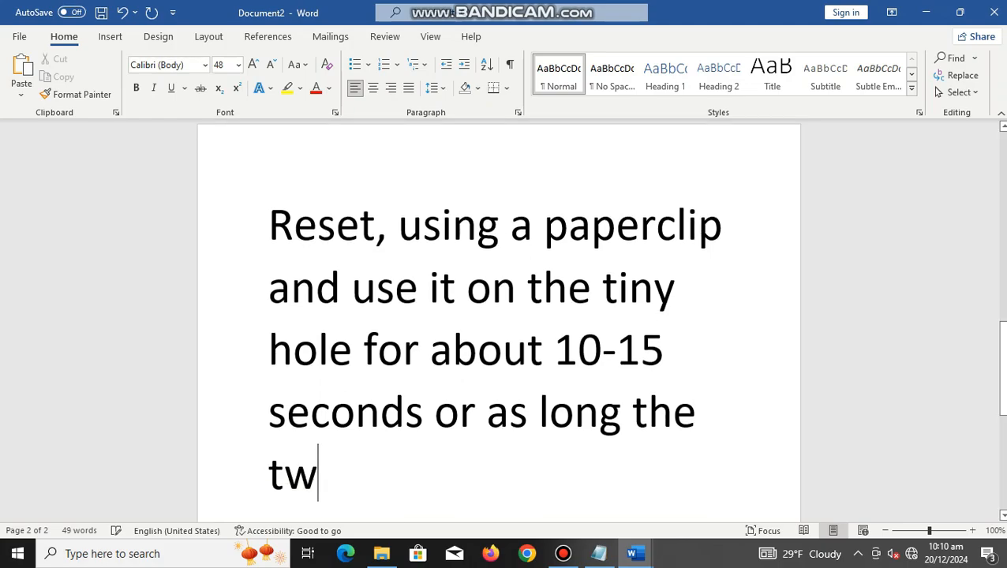
Step: Complete the reset instruction with "as long the lights will turn off and turn on"
key("BackSpace")
key("BackSpace")
type("lights ")
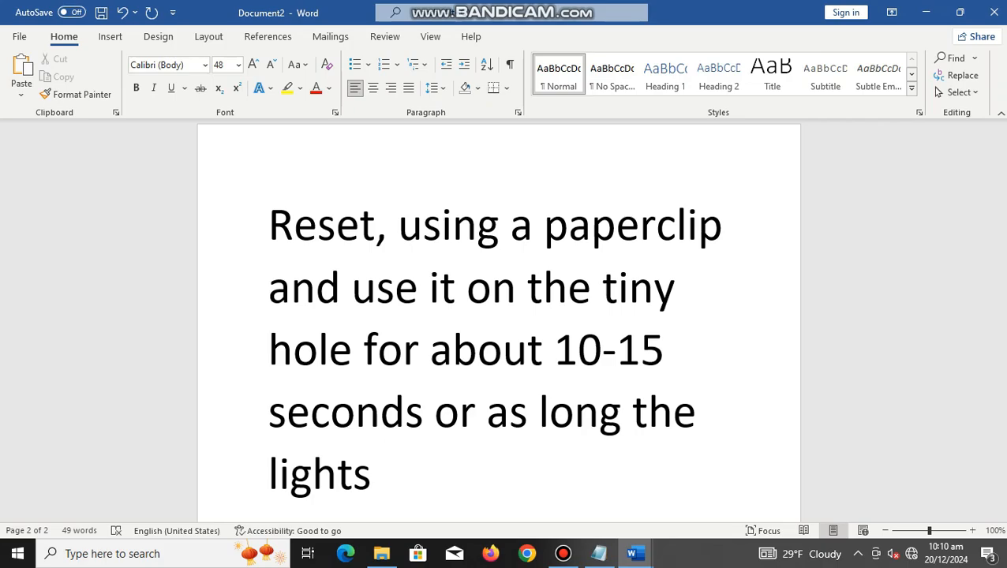
type("will ")
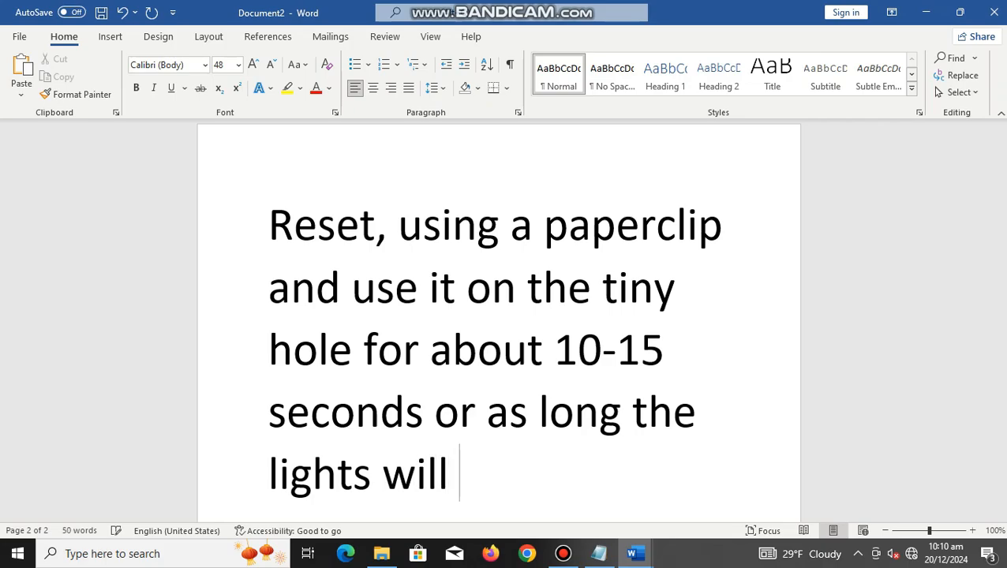
type("turn")
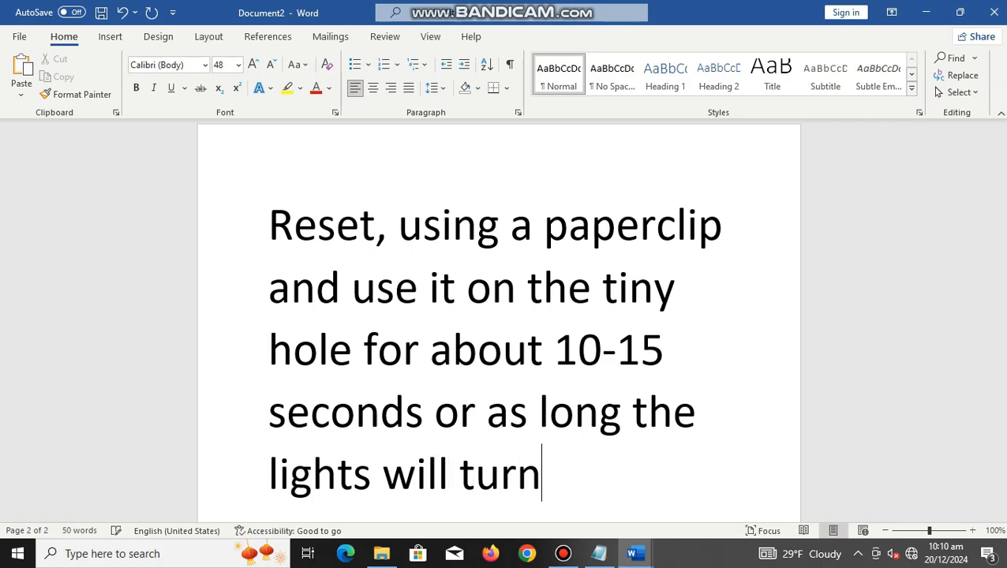
type(" off ")
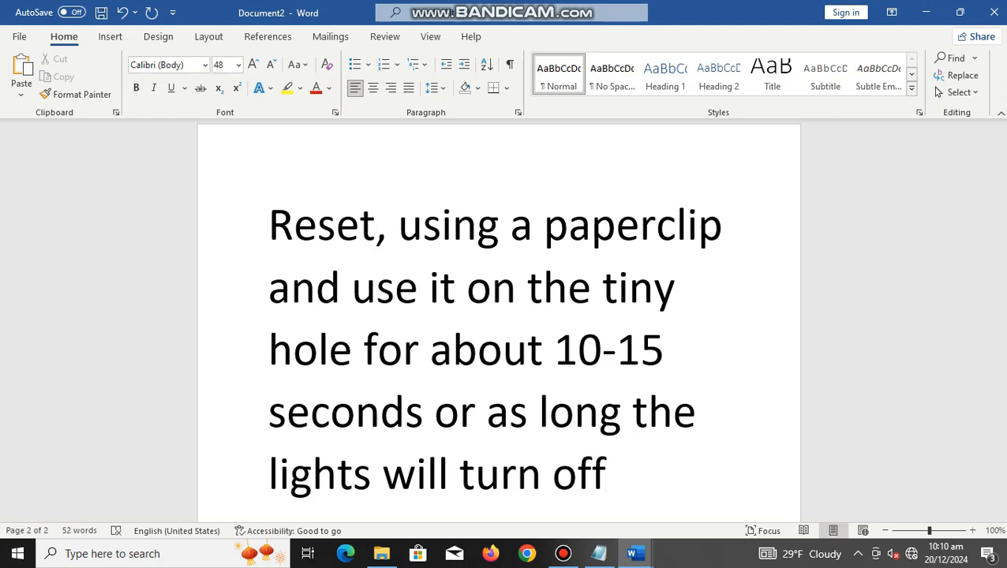
type("and turn ")
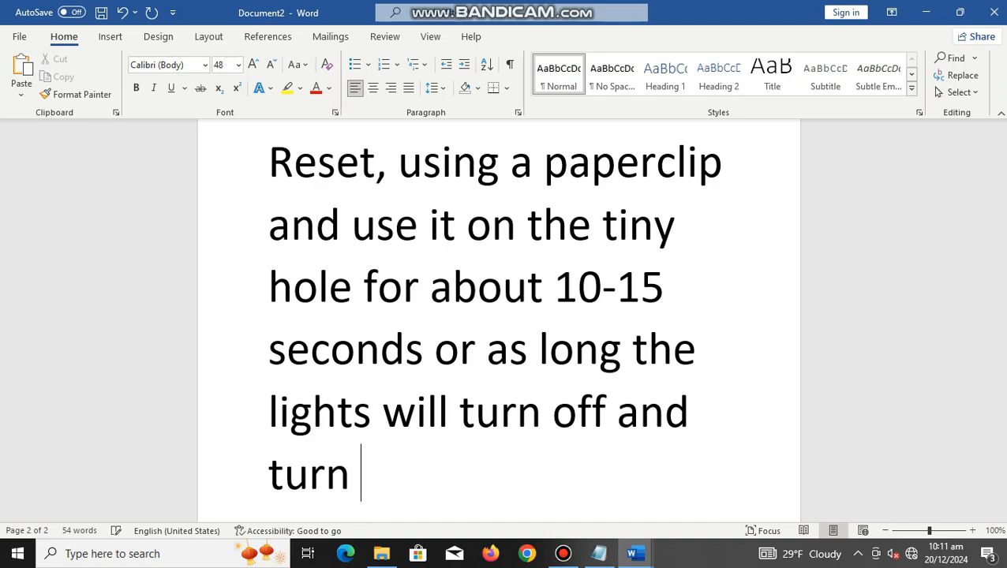
type("on")
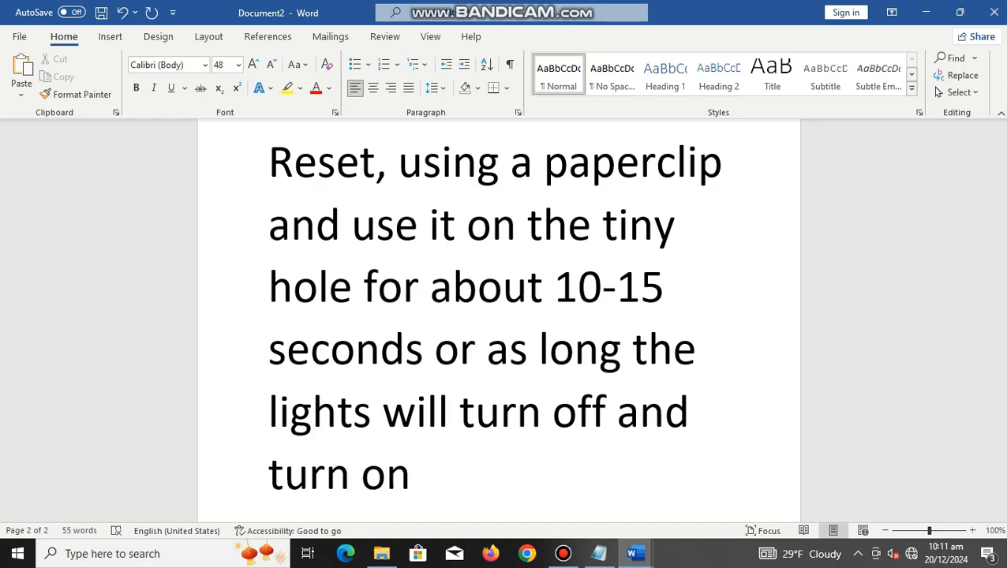
type(". Lets start")
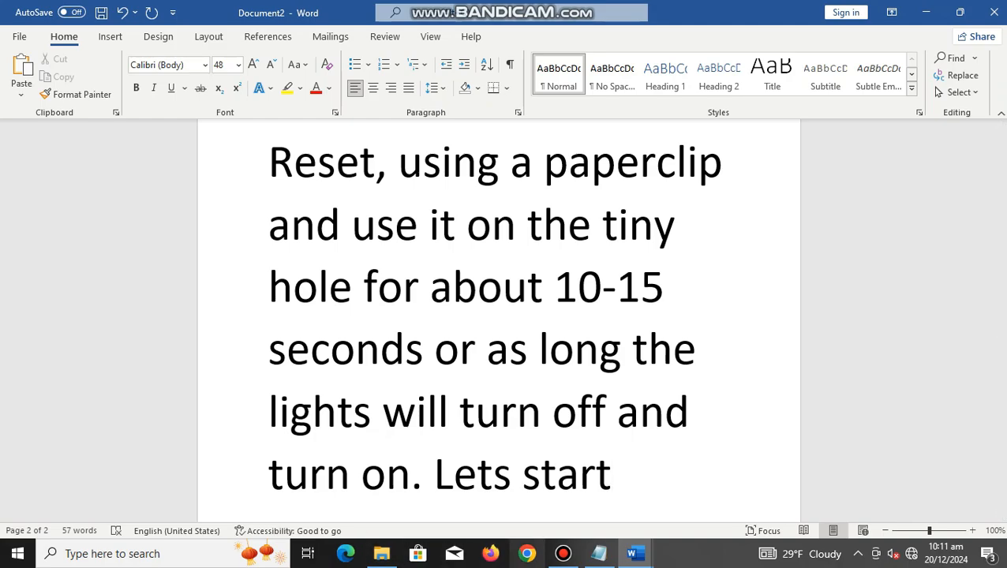
Step: Switch to Chrome and load the range extender's setup page at tplinkrepeater.net
left_click(528, 553)
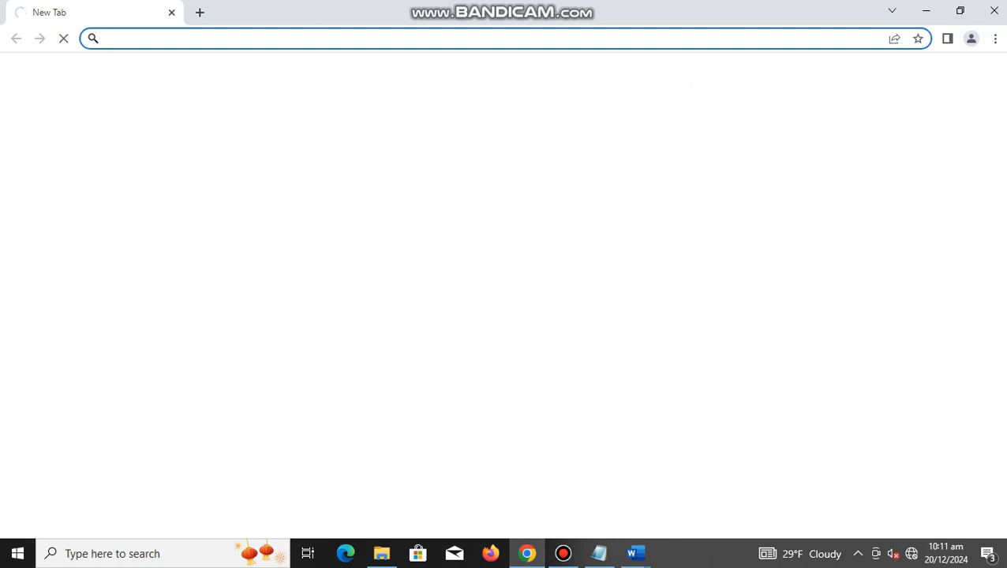
type("tplinkrepeater.net")
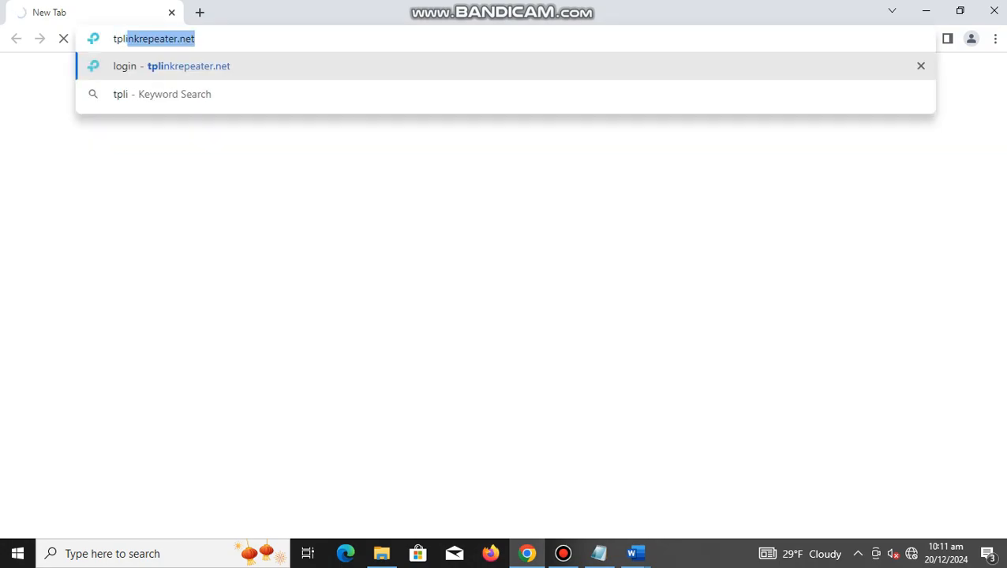
key("Right")
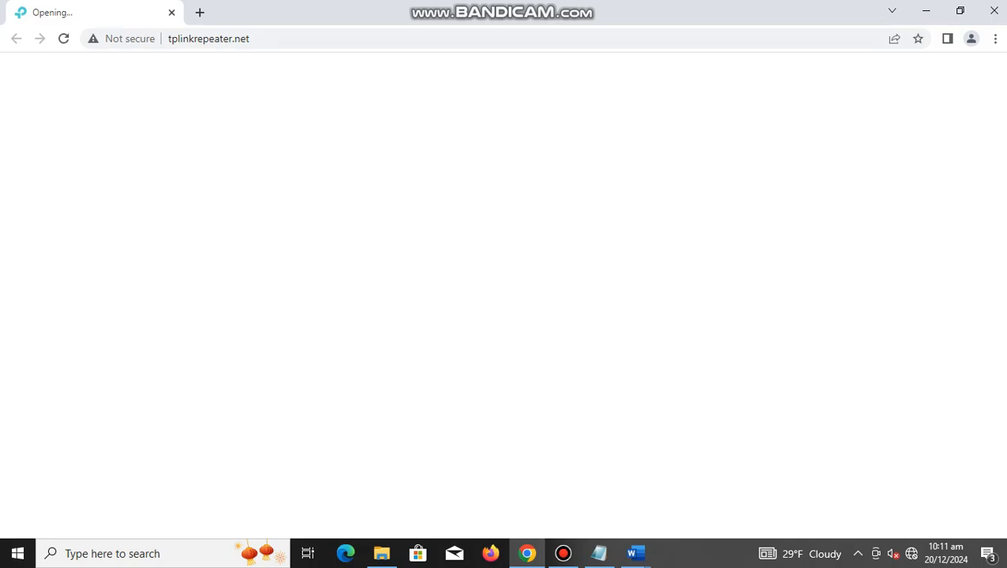
left_click(260, 39)
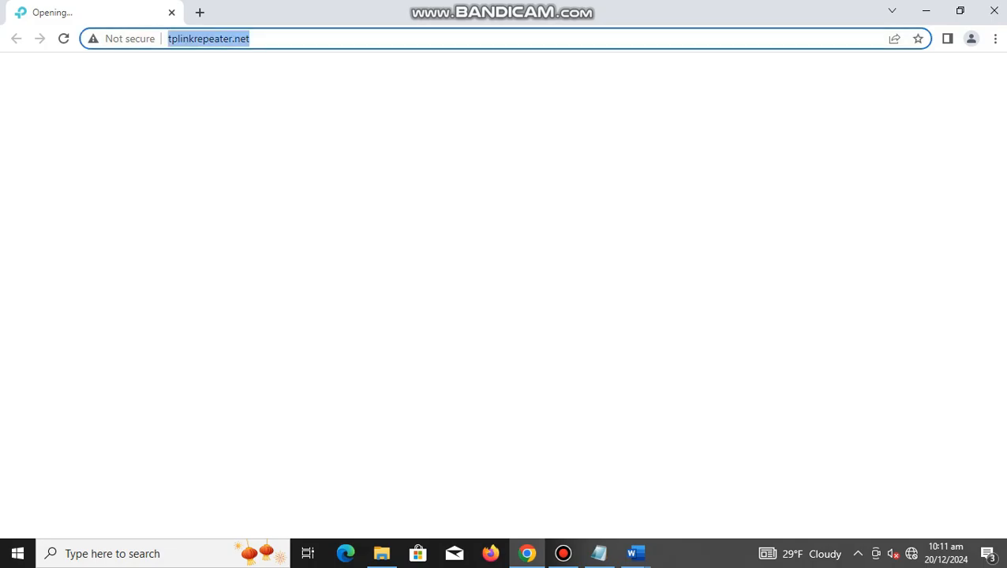
key("Return")
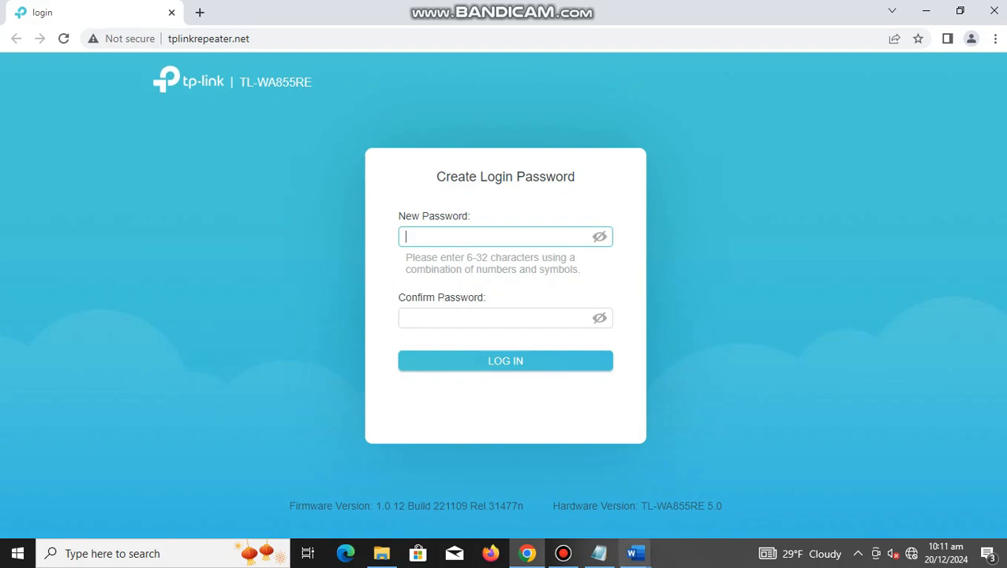
Step: Copy the password from the Notepad note into both the new and confirm login password fields, and log in to the extender
left_click(599, 553)
right_click(598, 310)
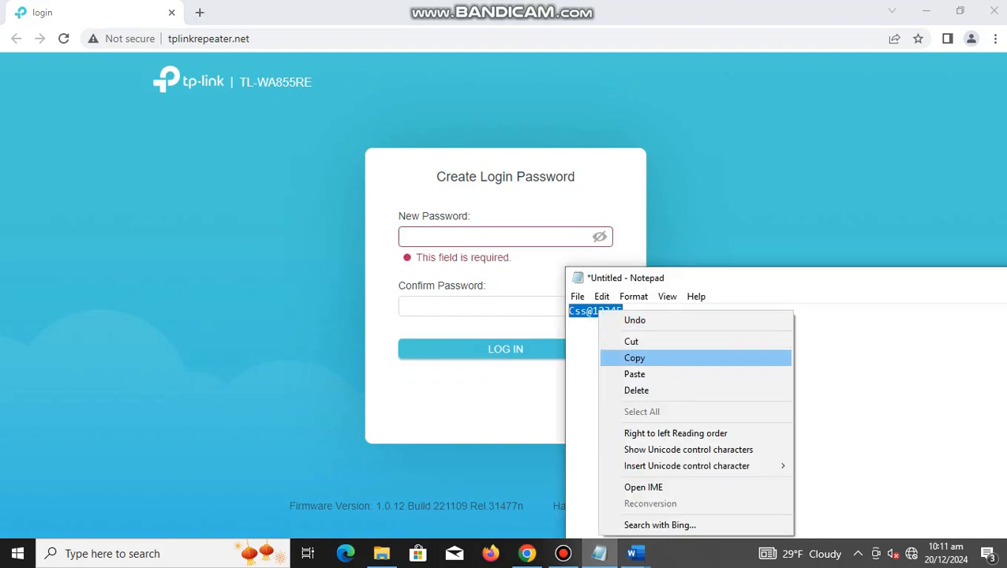
left_click(634, 358)
left_click(496, 237)
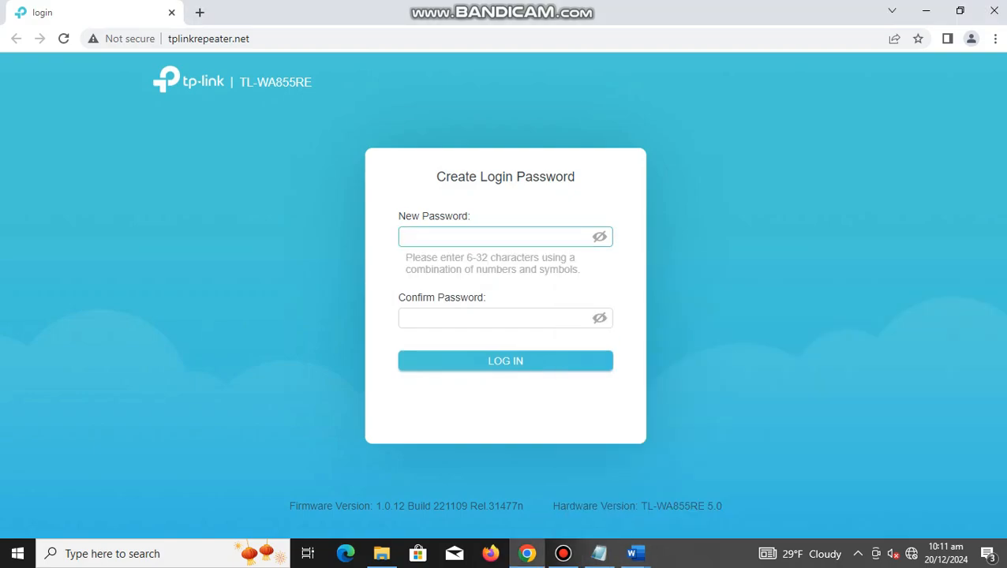
key("ctrl+v")
left_click(505, 325)
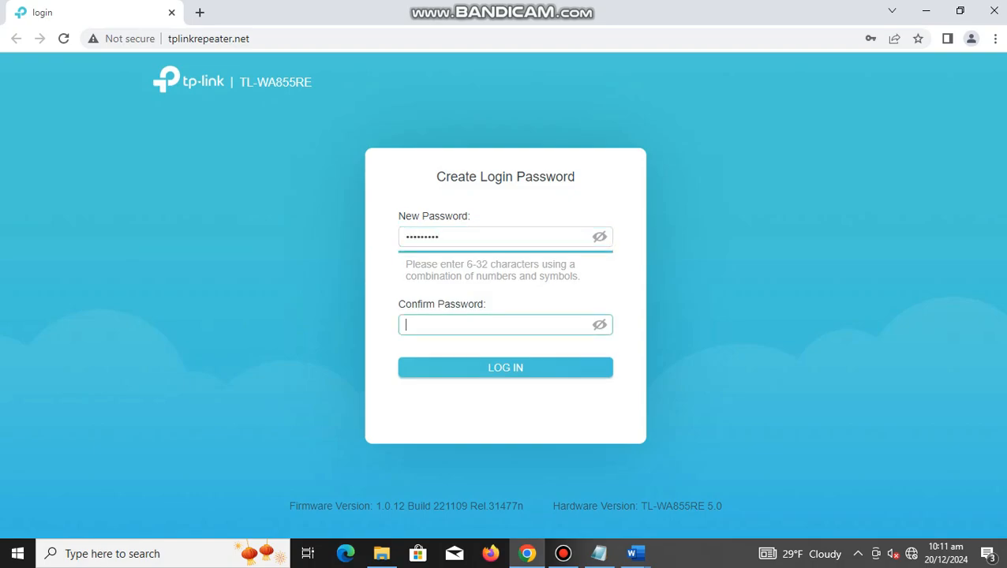
key("ctrl+v")
left_click(469, 369)
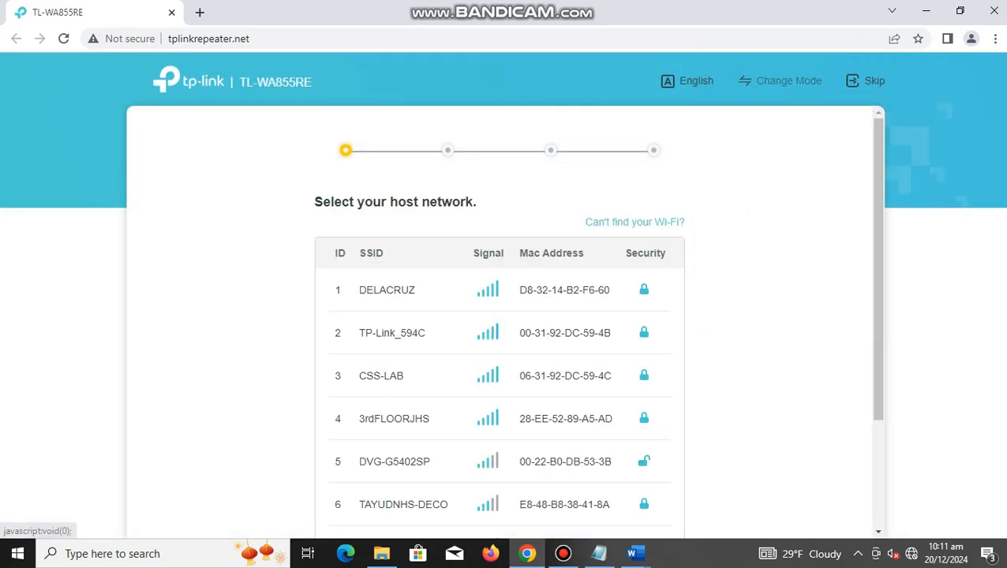
Step: Switch the extender to Access Point Mode, accept the reboot, and log back in with the account password
left_click(789, 81)
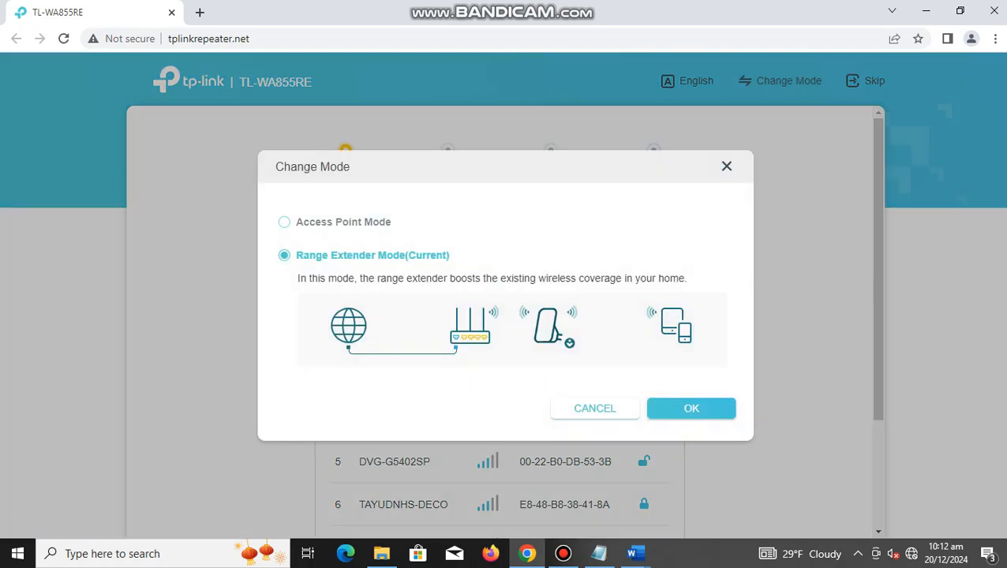
left_click(344, 222)
left_click(692, 408)
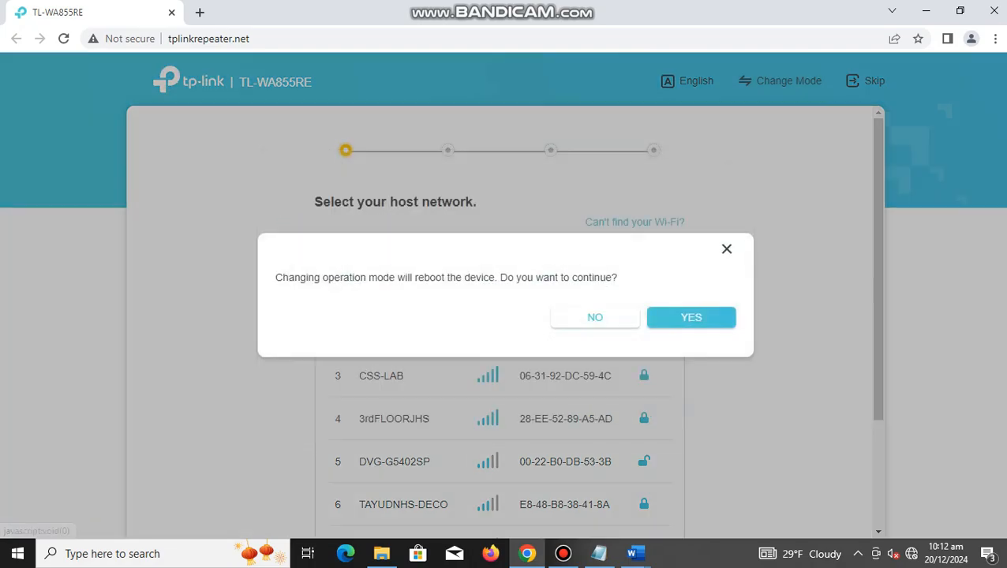
left_click(677, 316)
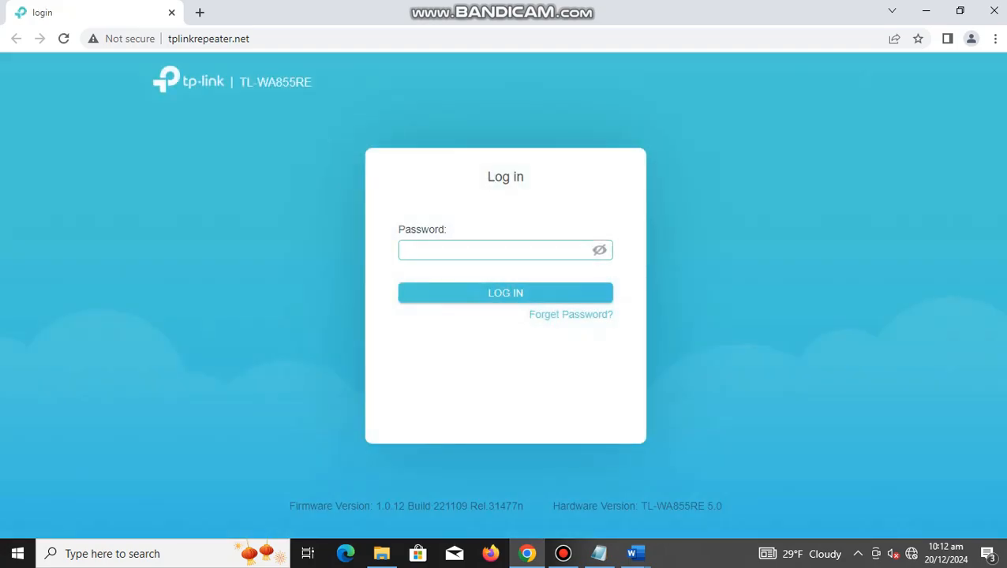
key("ctrl+v")
key("Return")
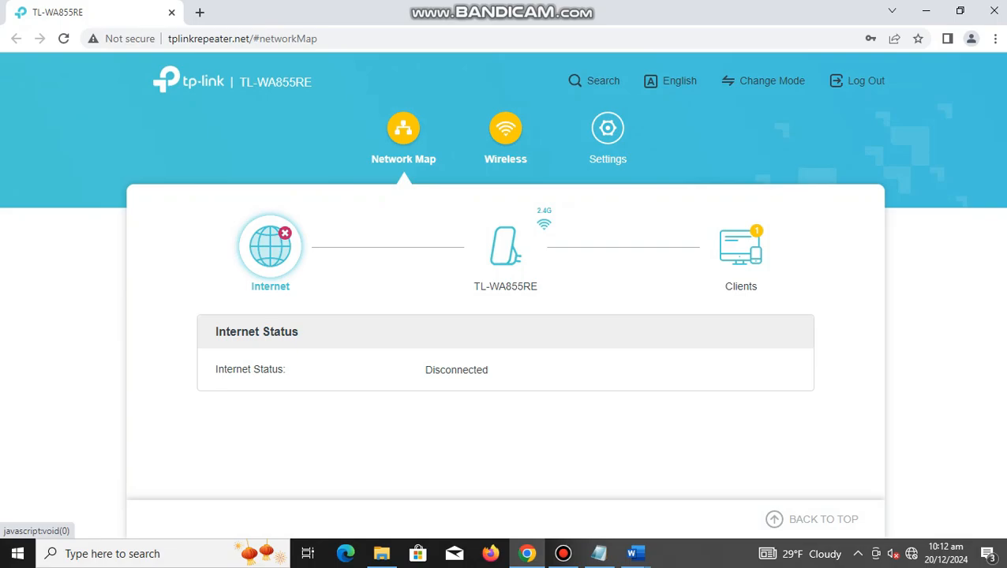
Step: In the wireless host network settings, set the SSID to the first name in capitals and the security to WPA/WPA2-Personal
left_click(505, 136)
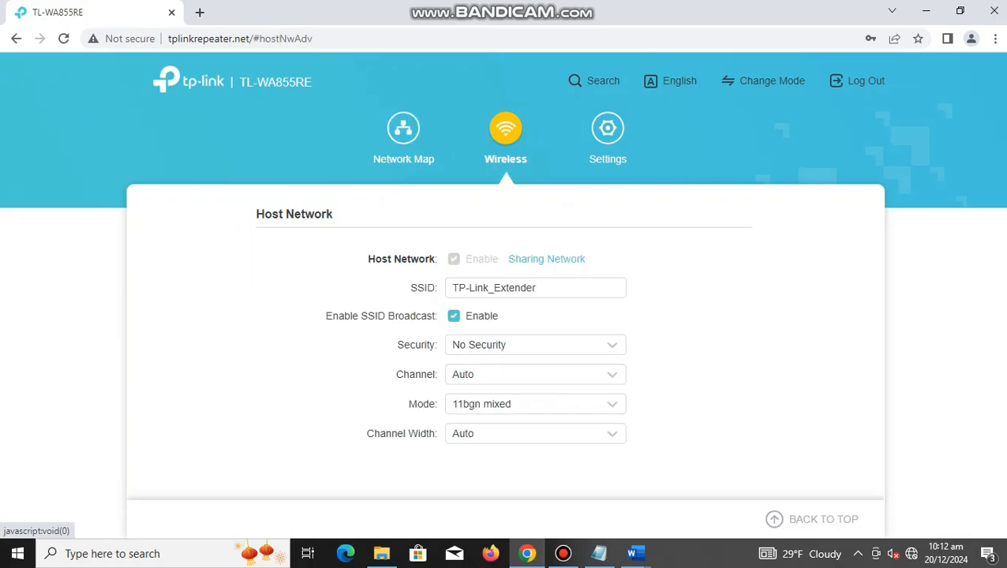
left_click_drag(543, 288, 448, 288)
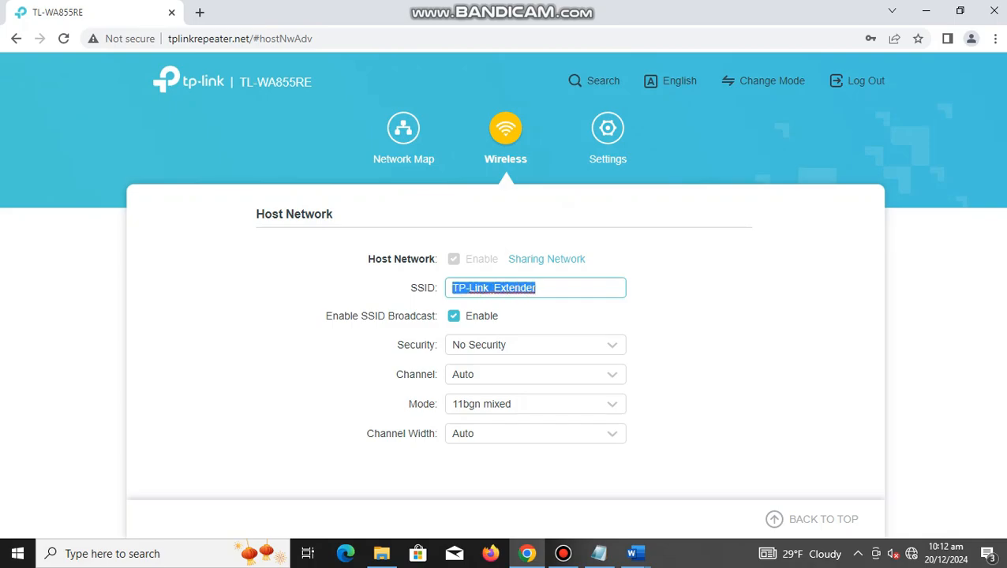
type("JU")
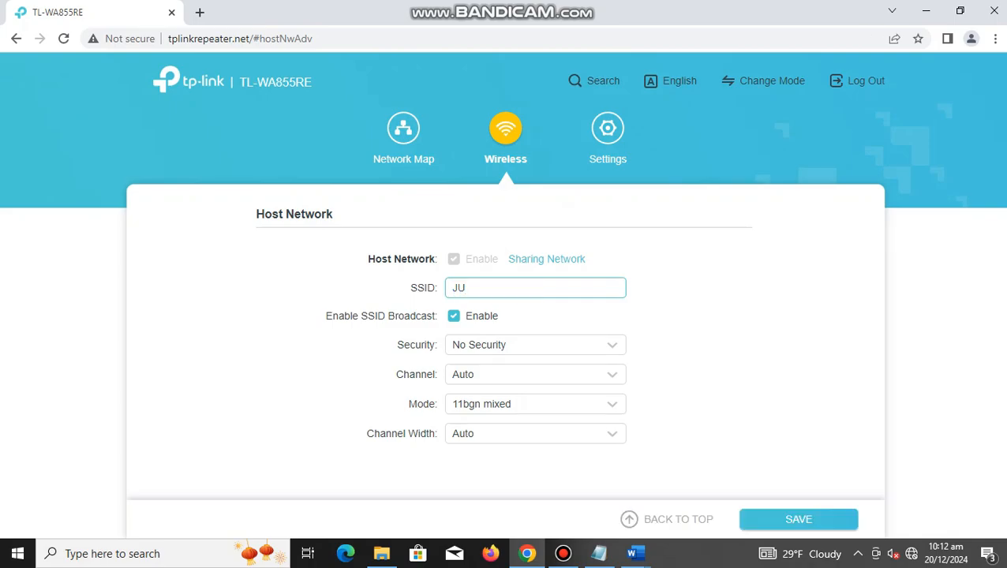
type("AN")
left_click(535, 345)
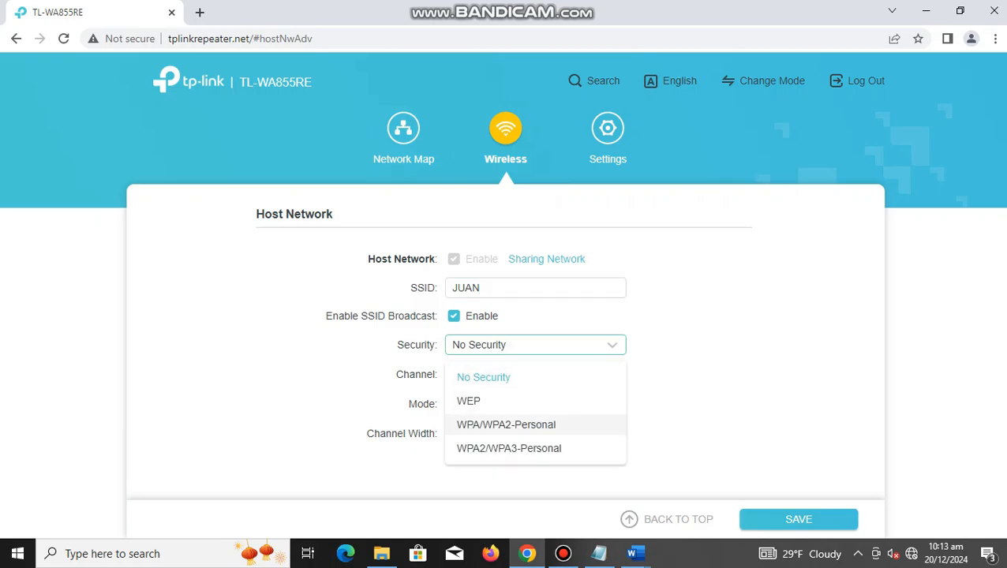
left_click(506, 424)
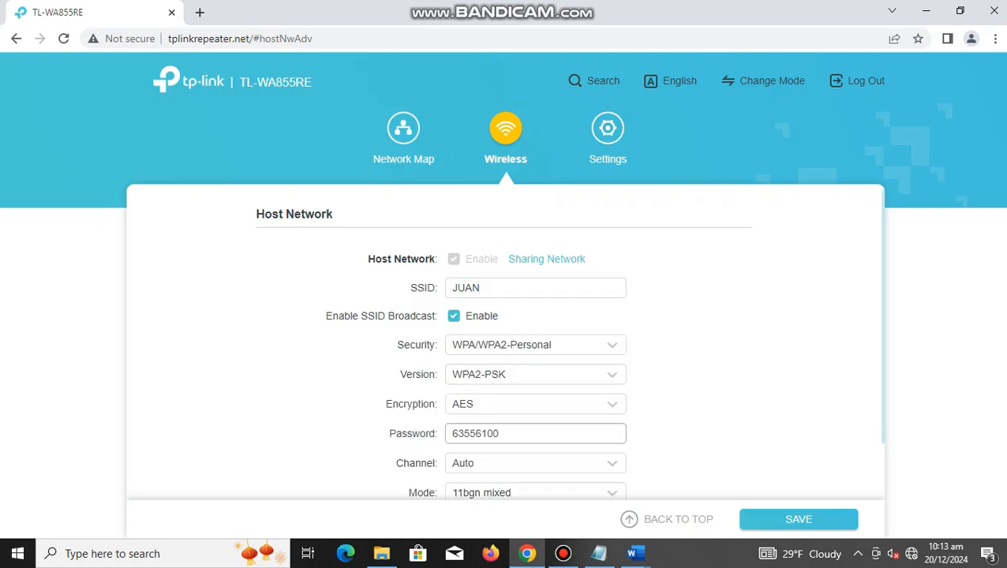
Step: Replace the host network's Wi-Fi password with the copied password and save the wireless settings
double_click(476, 434)
key("ctrl+v")
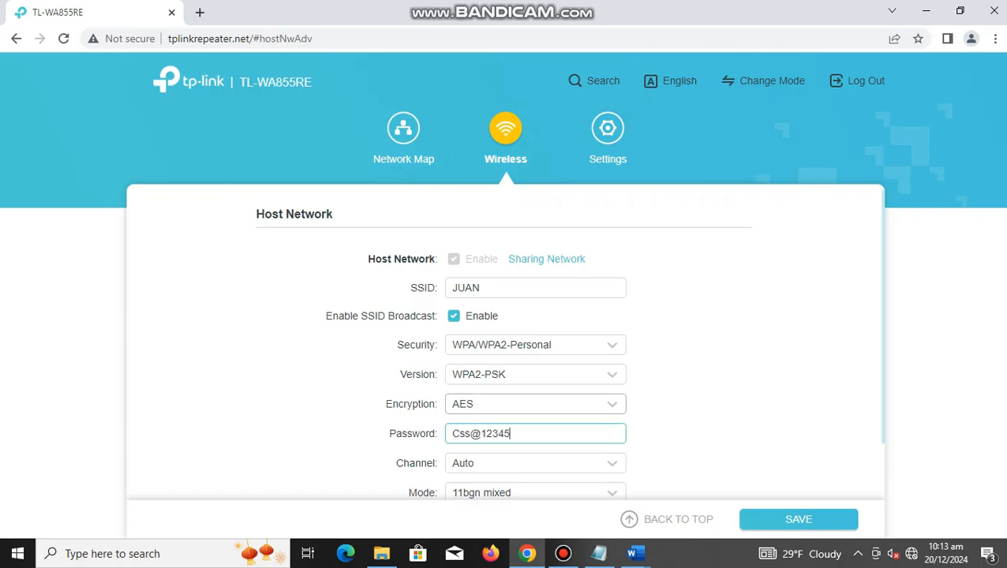
scroll(505, 356, "down", 1)
scroll(505, 355, "up", 1)
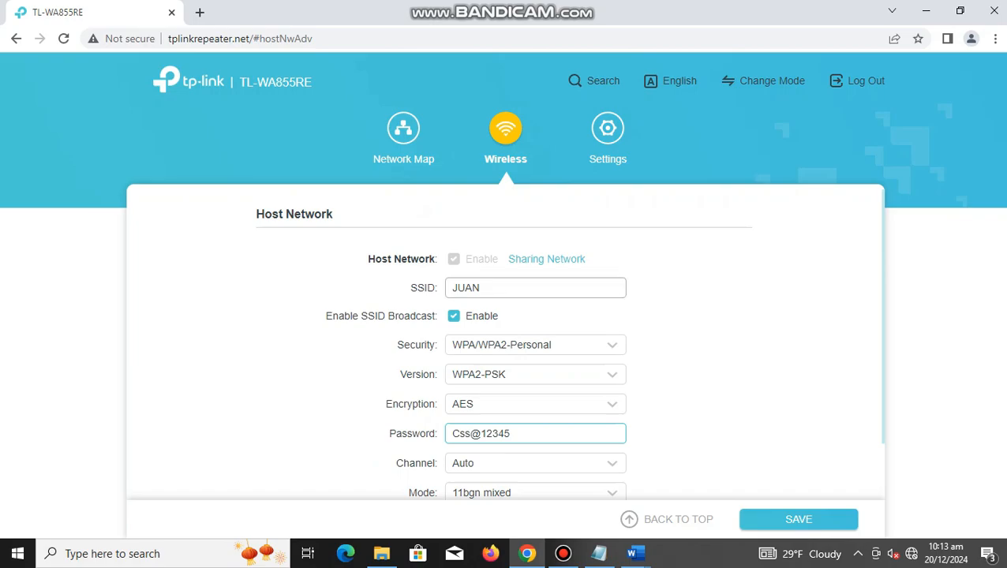
scroll(505, 355, "down", 1)
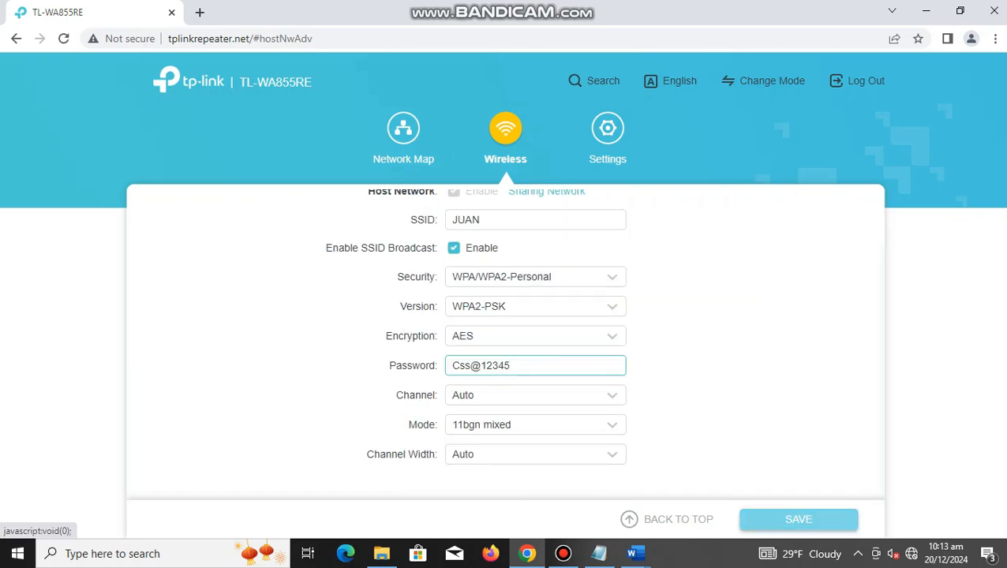
left_click(799, 521)
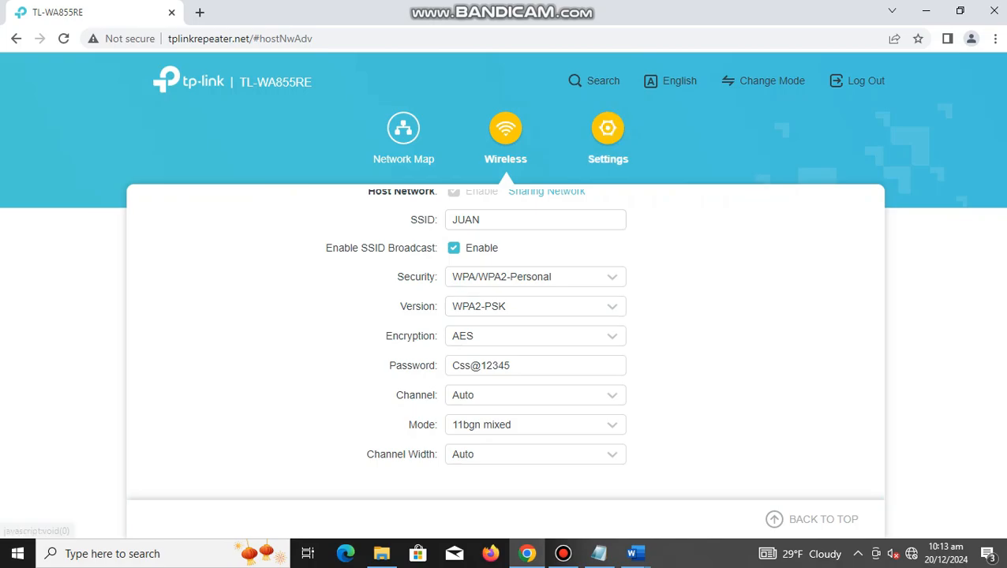
Step: In the LAN settings, choose to use a manually specified IP address and set it to 128.1.0.2
left_click(608, 134)
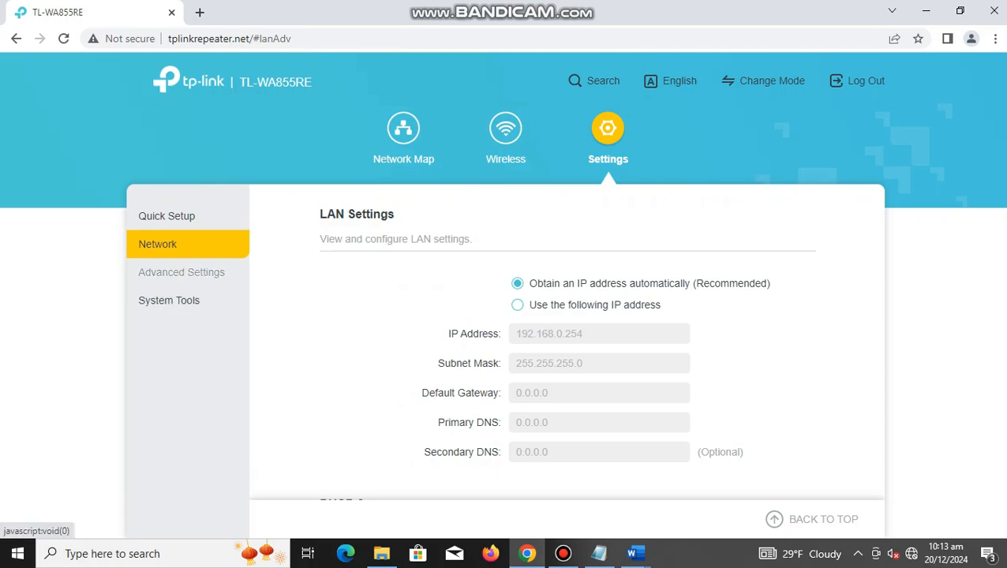
left_click(181, 272)
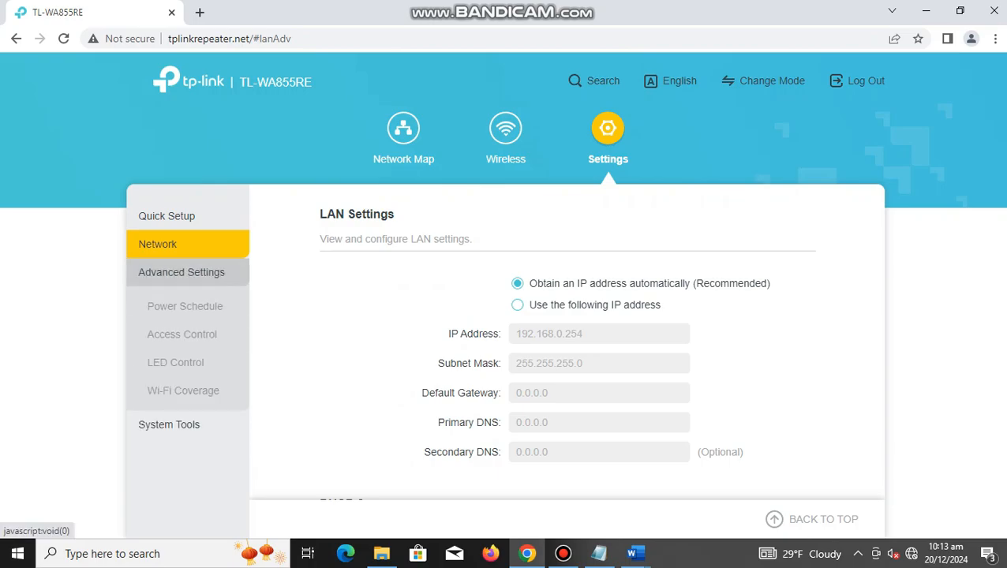
left_click(181, 272)
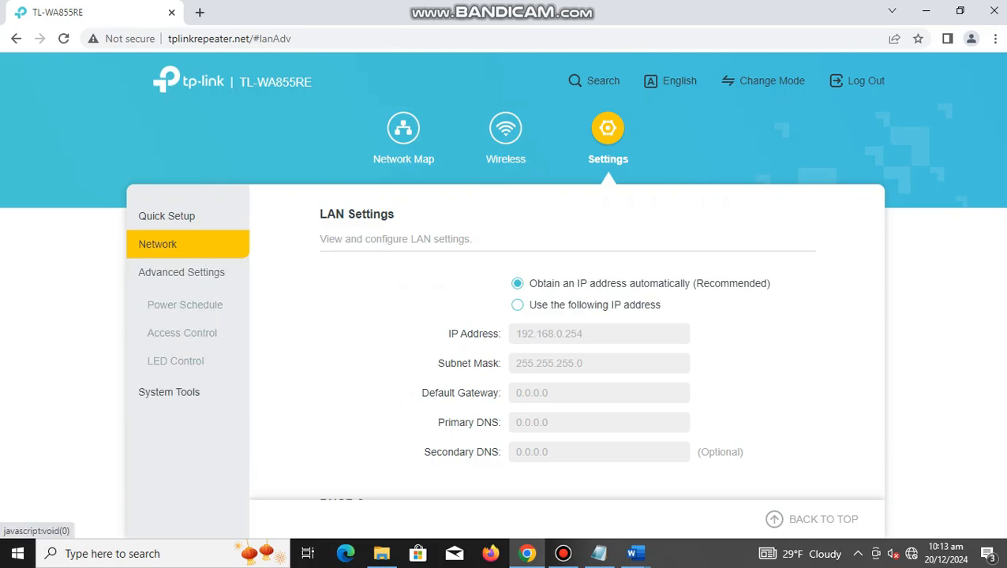
scroll(567, 355, "down", 3)
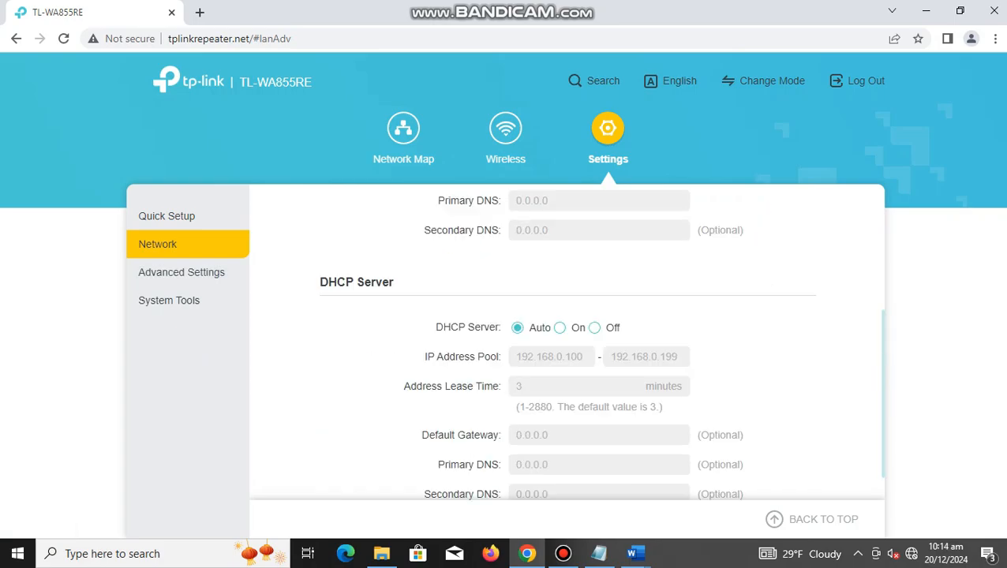
scroll(567, 355, "up", 3)
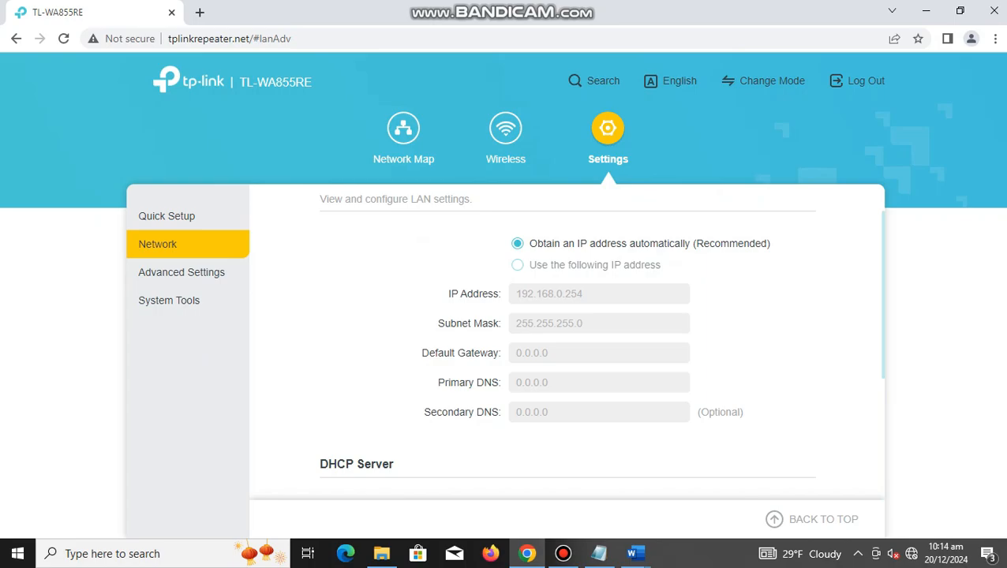
left_click(518, 265)
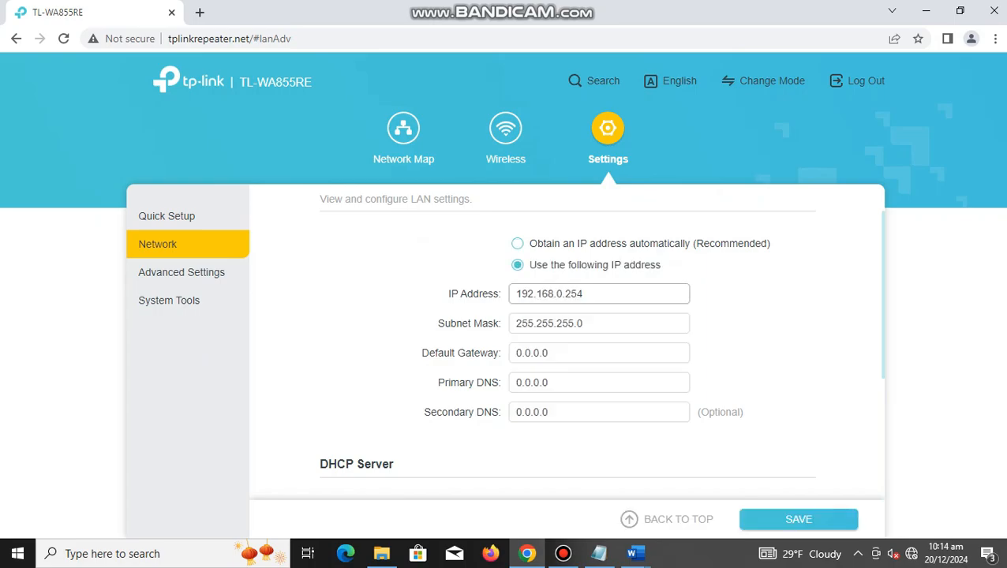
left_click_drag(583, 294, 515, 294)
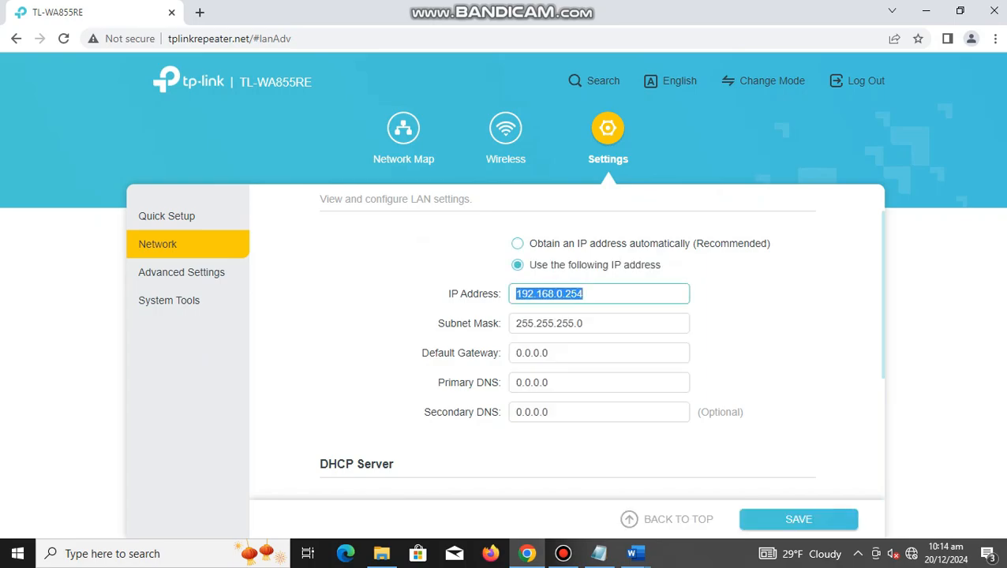
type("12")
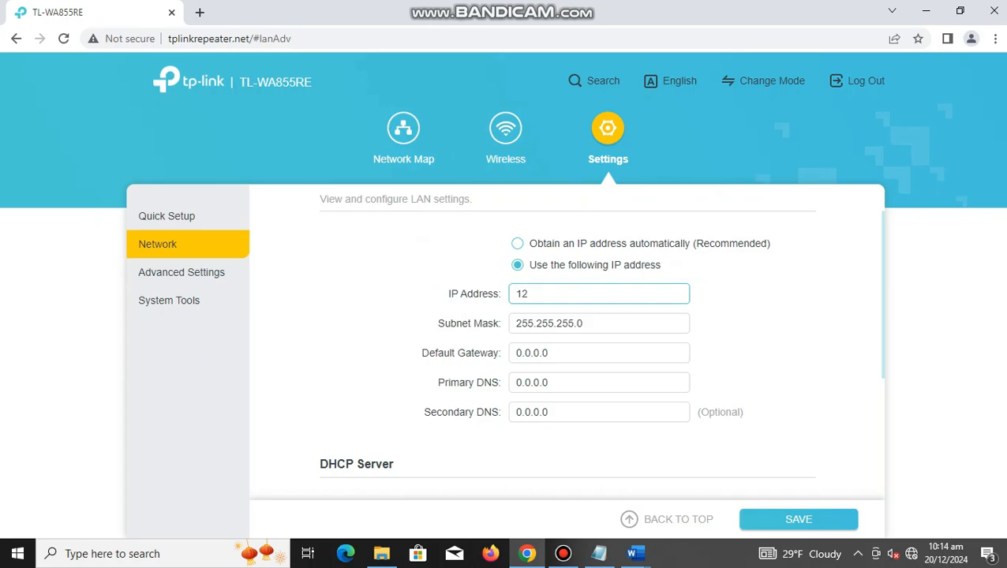
type("8.1.0.2")
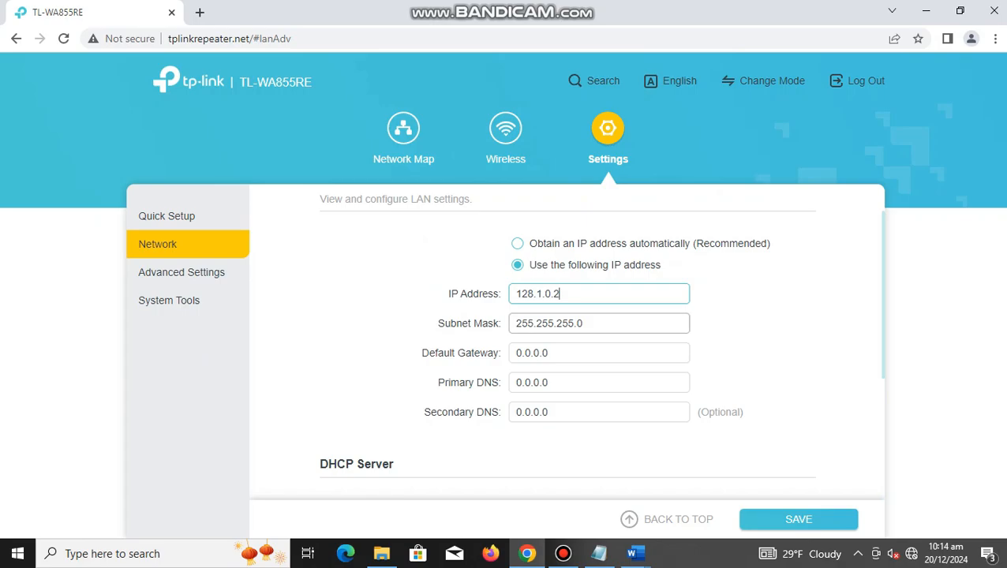
Step: Set the LAN subnet mask to 255.255.0.0
left_click(574, 324)
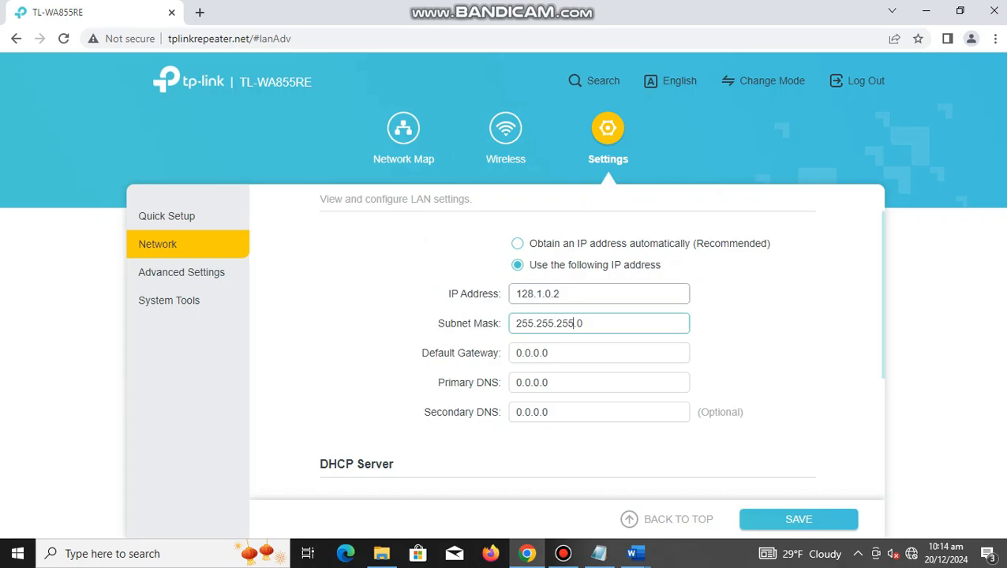
key("BackSpace")
key("BackSpace")
key("BackSpace")
type("0")
Step: Set the LAN default gateway to 128.1.0.1
left_click_drag(548, 353, 514, 353)
type("1")
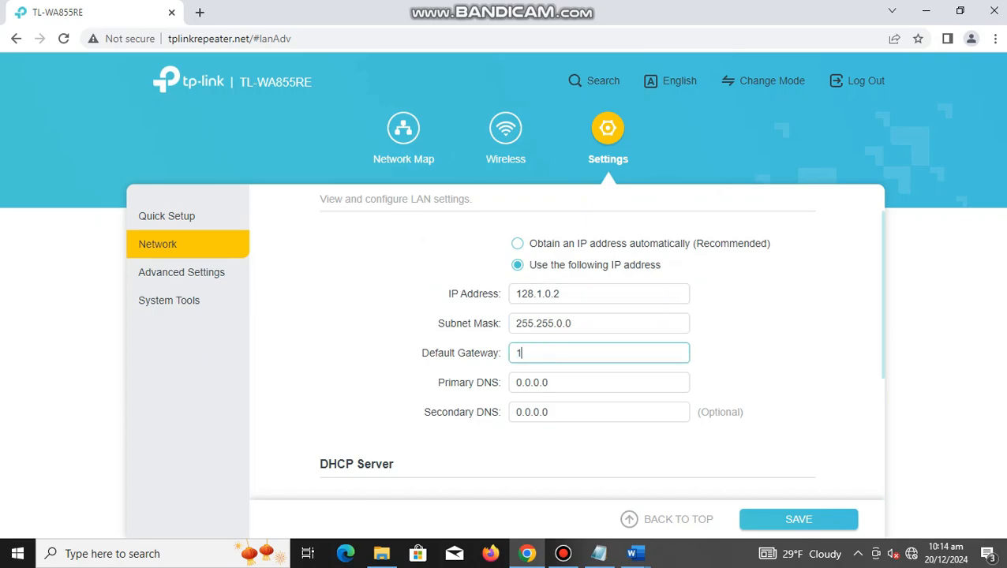
type("28.16")
type("8")
key("BackSpace")
key("BackSpace")
key("BackSpace")
type(".1")
key("BackSpace")
key("BackSpace")
type("1.0.1")
Step: Set the LAN primary DNS to 128.1.0.1 and the secondary DNS to 128.1.0.3
left_click_drag(551, 383, 514, 383)
type("128")
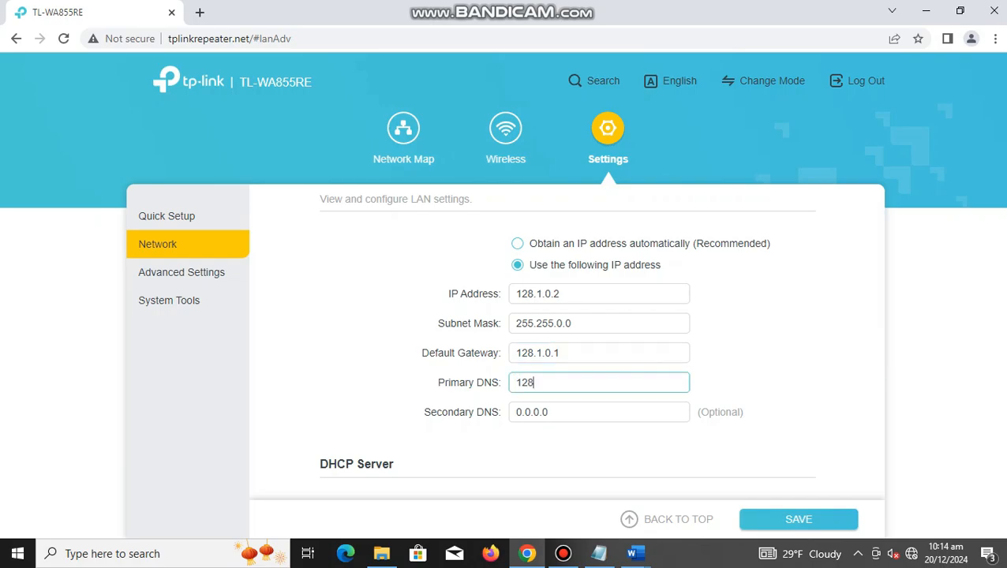
type(".1.0.1")
key("Tab")
type("1")
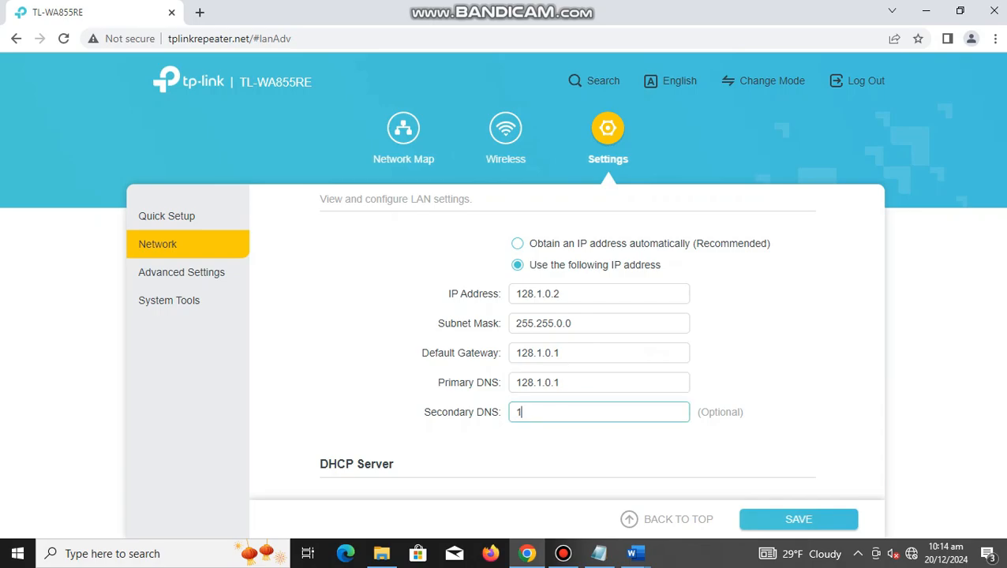
type("28.1.0.3")
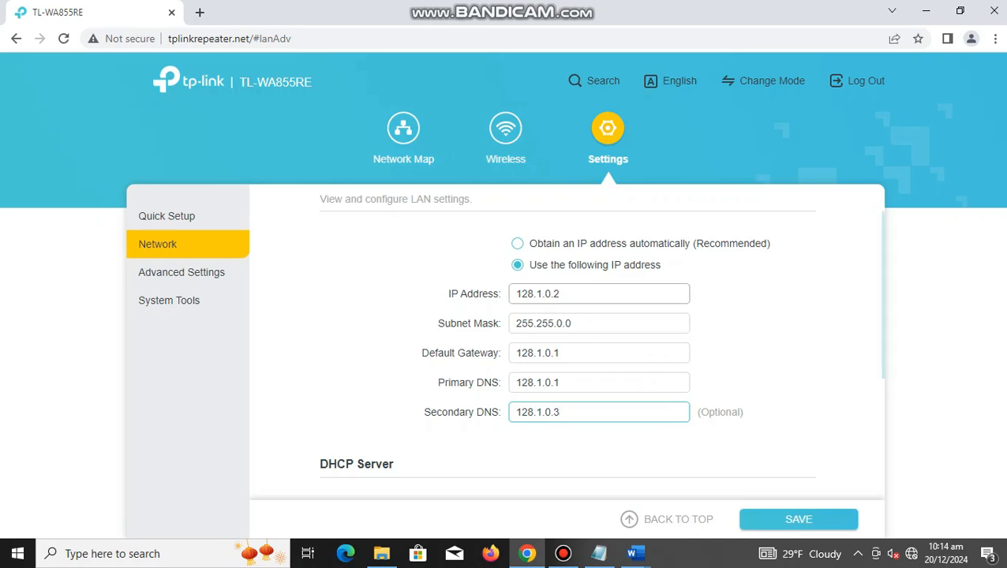
Step: Save and confirm the new LAN settings, and log back in to the access point with the account password
scroll(567, 355, "down", 2)
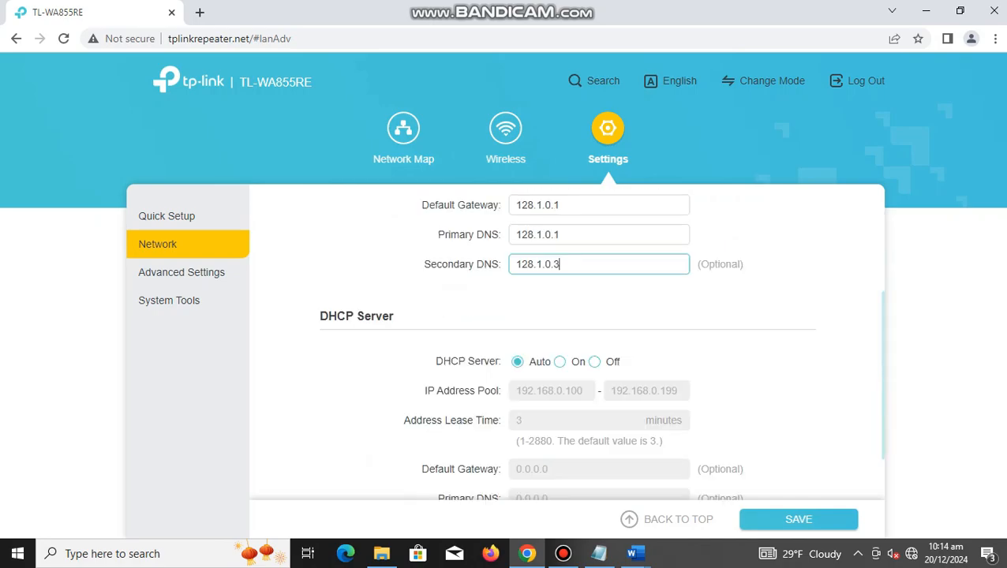
scroll(567, 355, "down", 1)
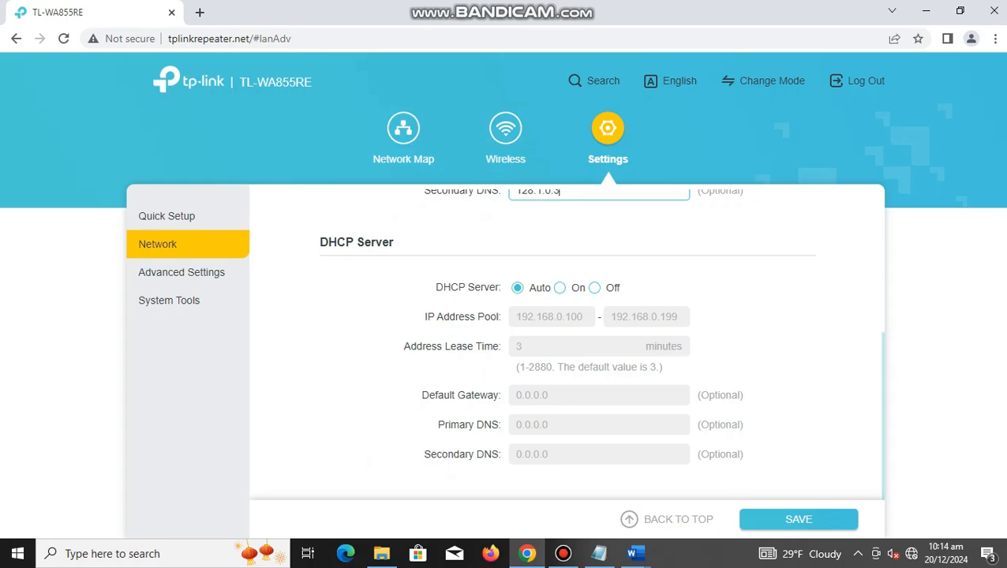
scroll(567, 356, "up", 4)
left_click(804, 519)
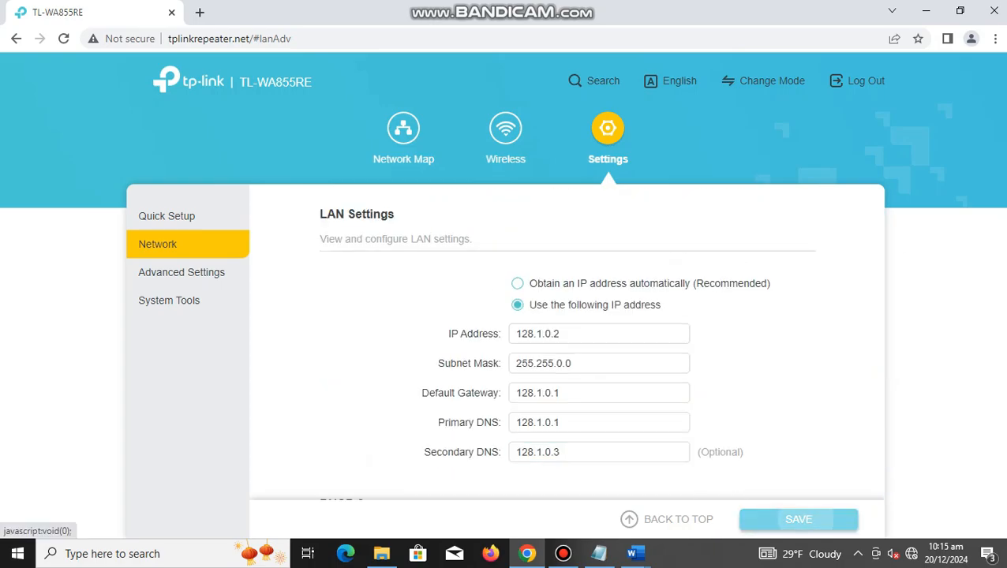
left_click(690, 329)
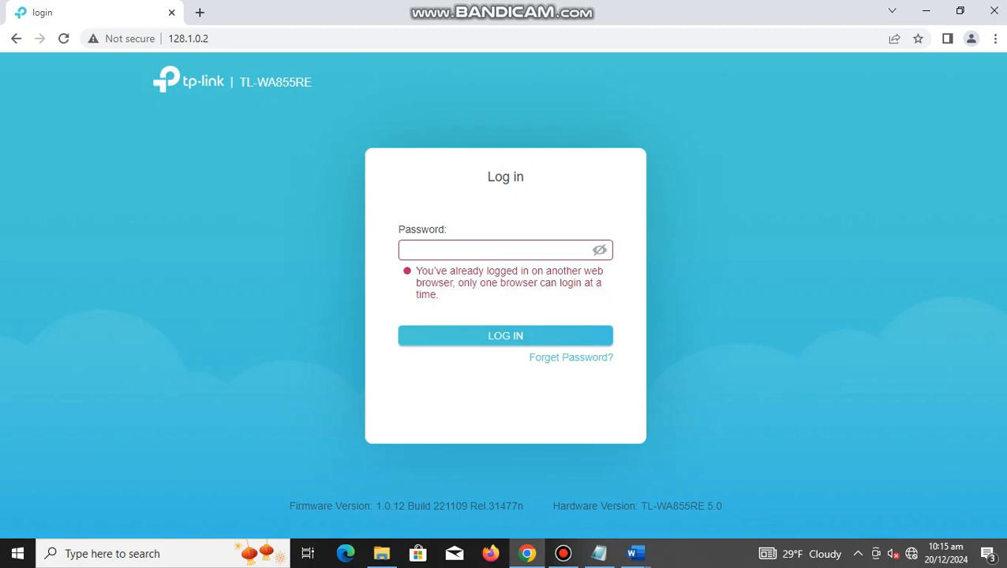
left_click(495, 251)
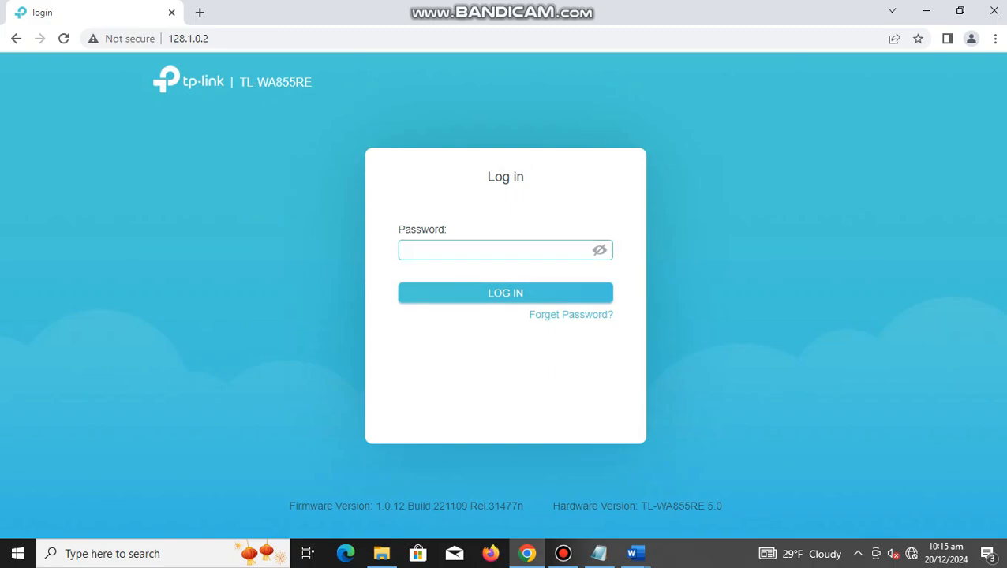
key("ctrl+v")
key("Return")
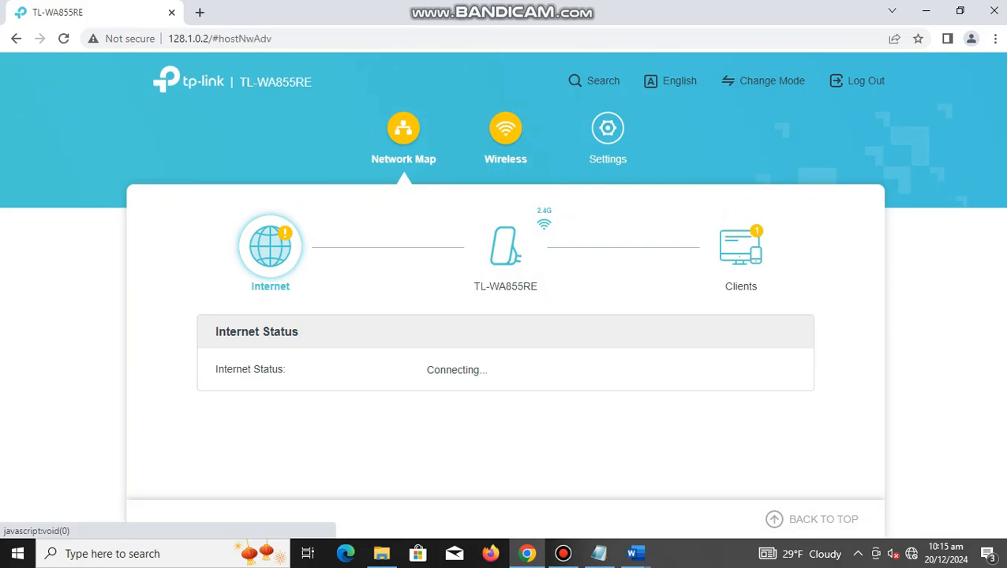
Step: Review the saved wireless settings and open the list of connected clients in the network map
left_click(506, 130)
scroll(535, 306, "down", 1)
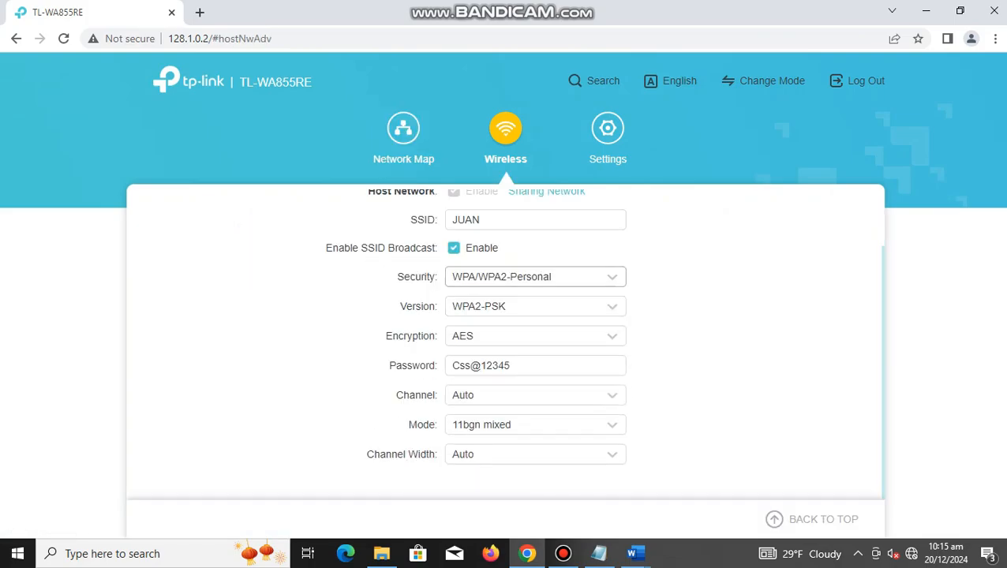
left_click(403, 130)
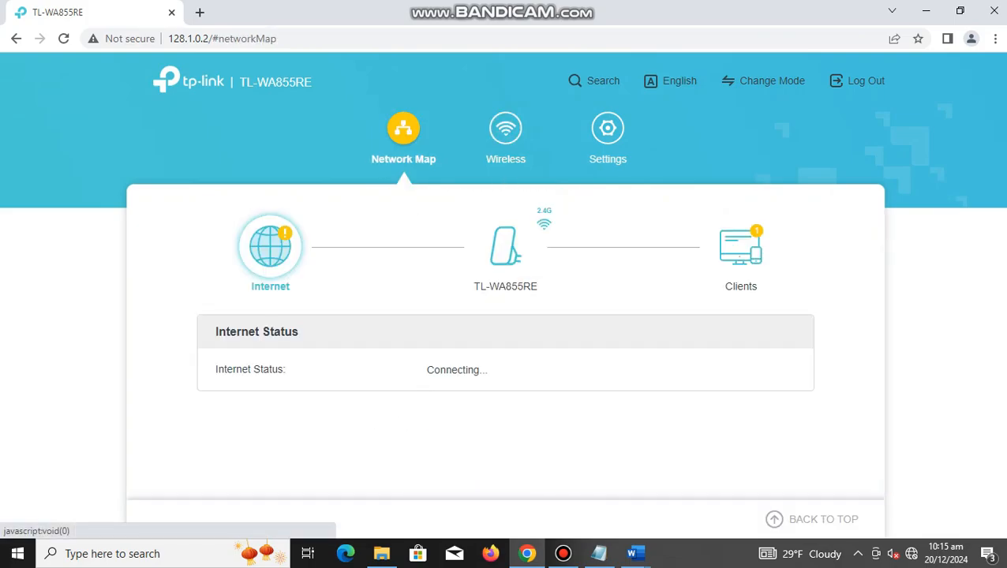
left_click(741, 248)
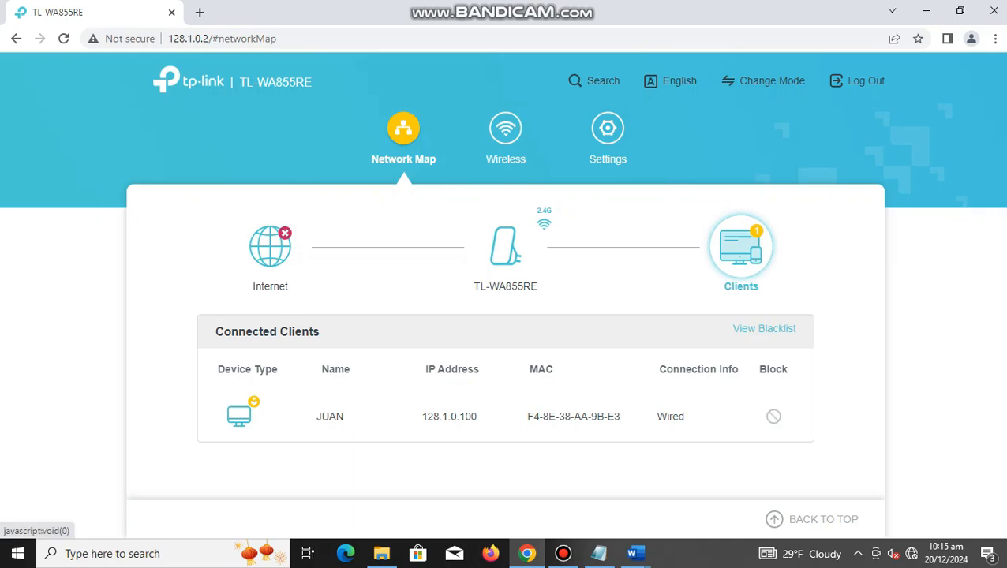
Step: Open the access point's client blacklist and enable Access Control in Blacklist mode
left_click(764, 329)
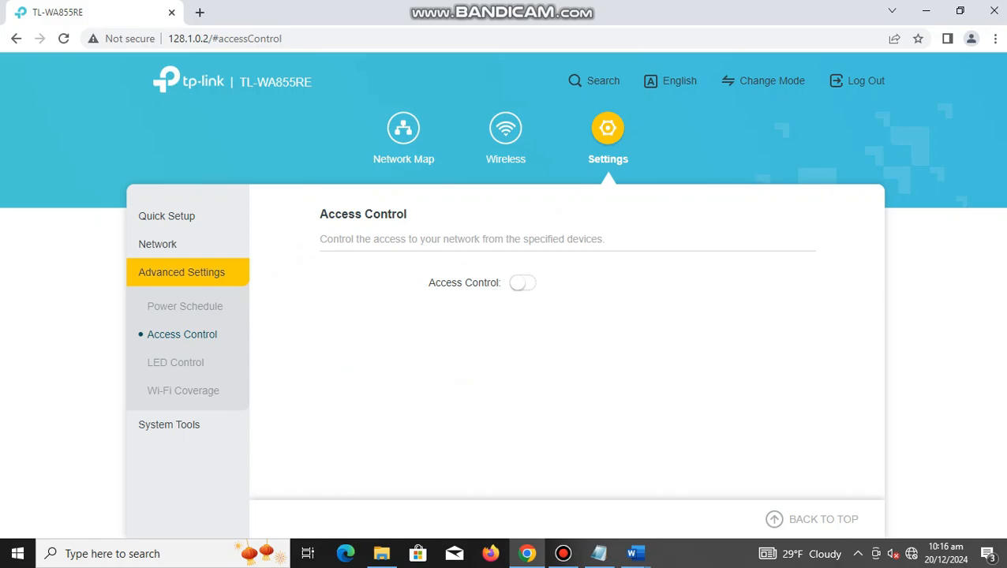
left_click(522, 282)
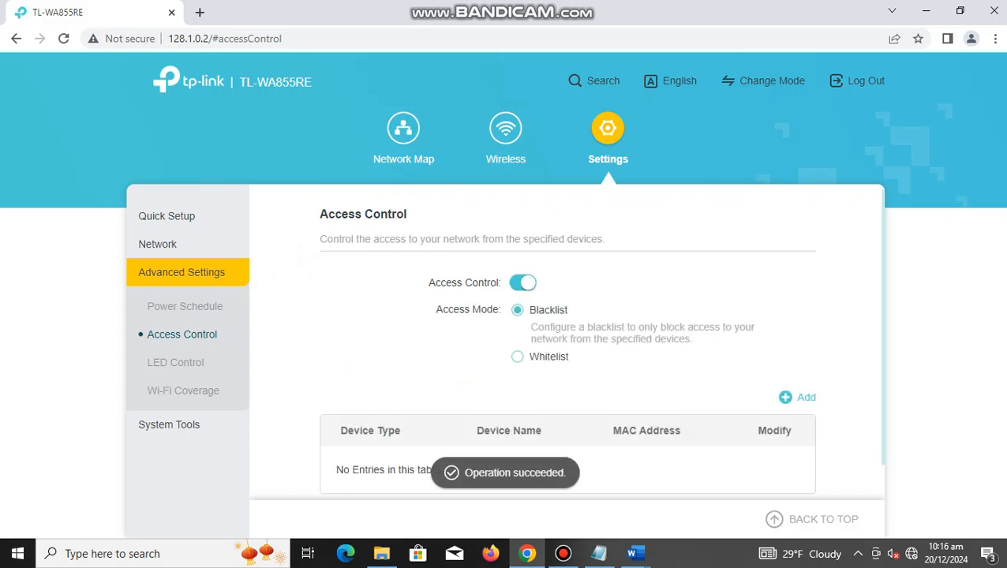
scroll(567, 341, "down", 1)
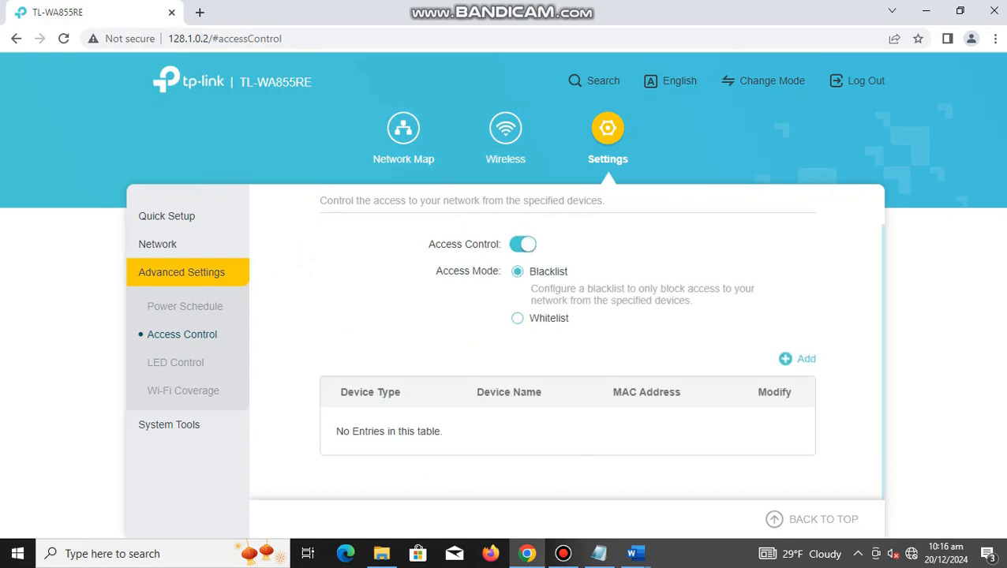
Step: Switch to Document2 in Word and add "Lets connect a device to this WAP and" a few lines below the existing text
mouse_move(633, 553)
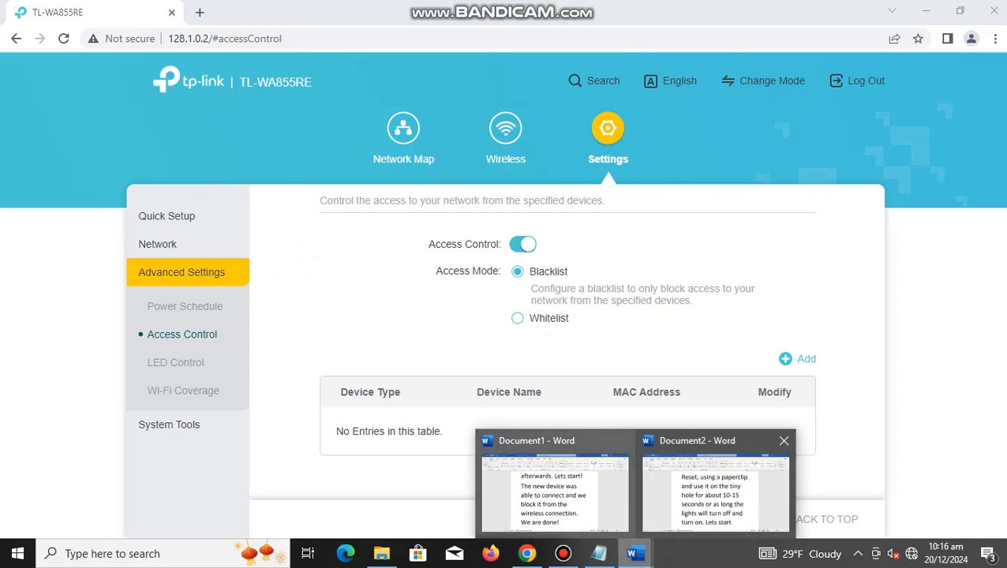
left_click(710, 486)
key("Return")
key("Return")
key("Return")
key("Return")
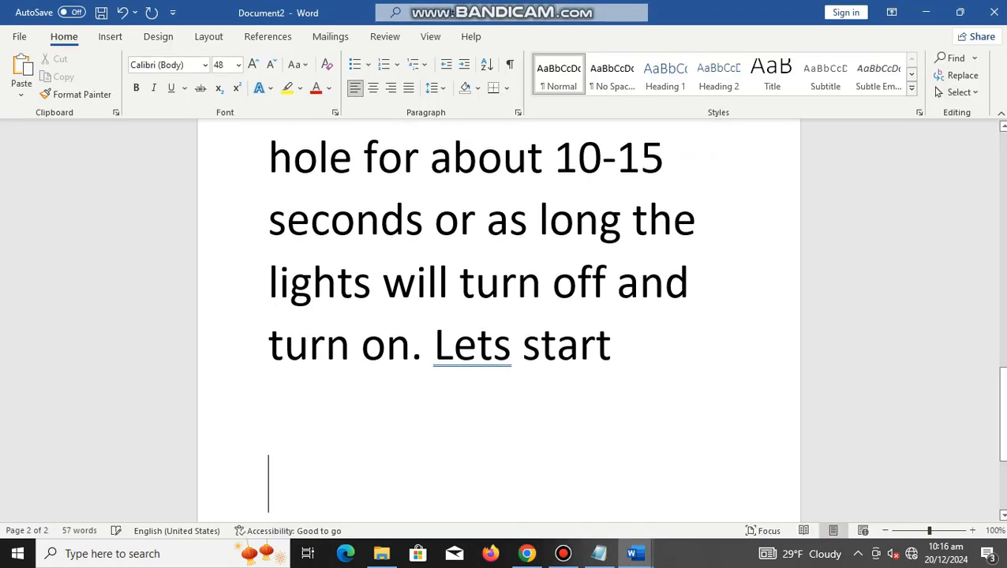
key("Return")
type("LET")
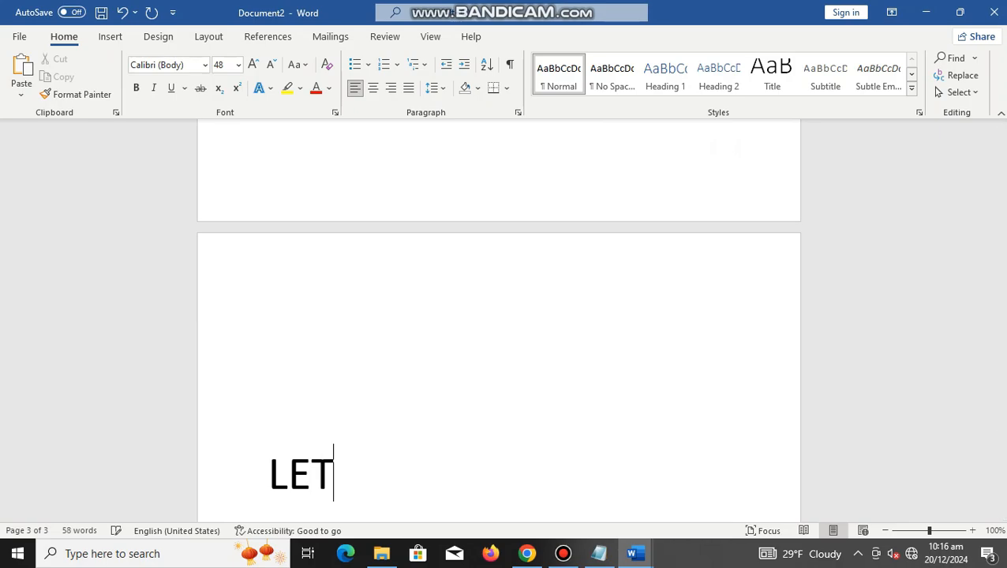
key("BackSpace")
key("BackSpace")
key("BackSpace")
type("es")
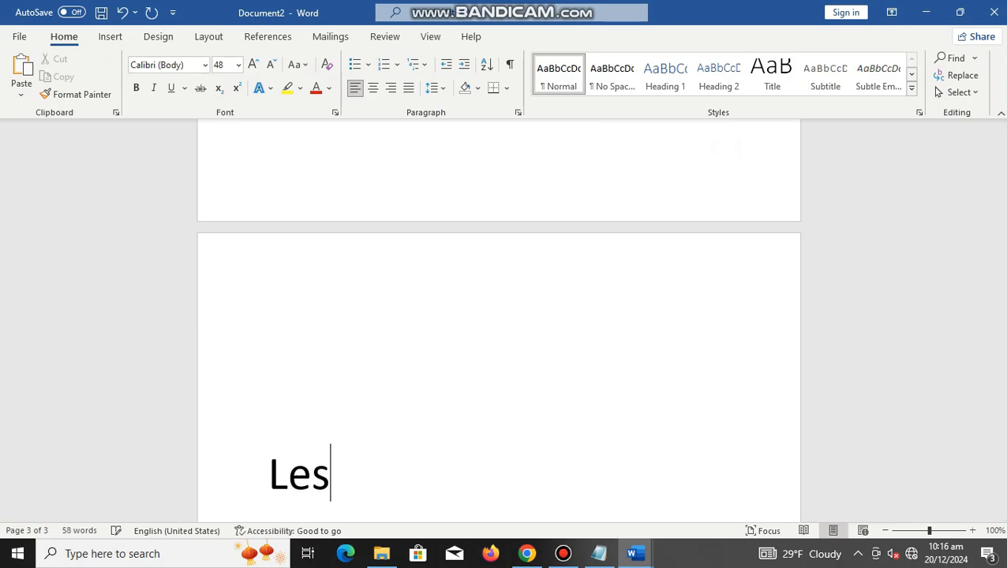
key("BackSpace")
type("ts conne")
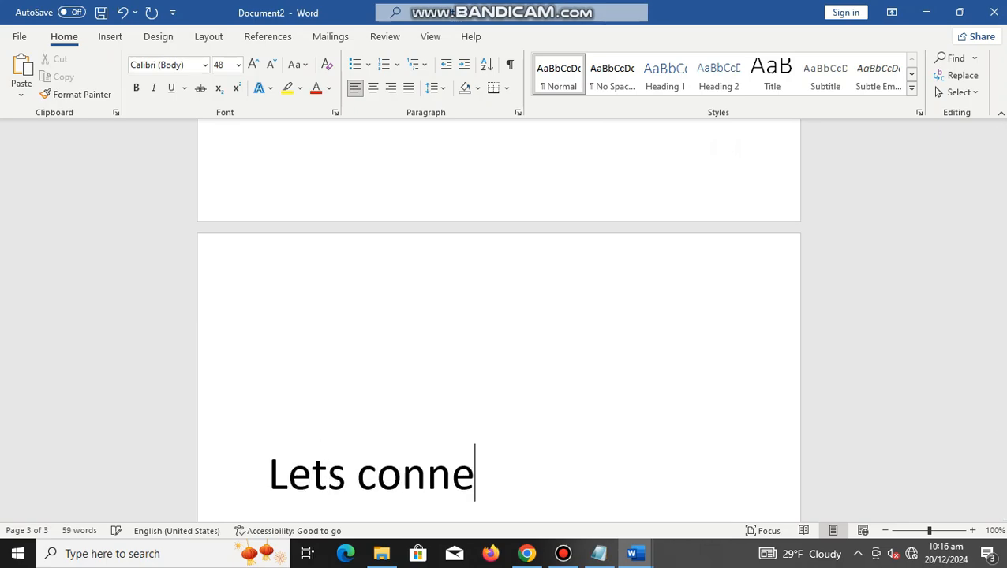
type("ct a device t")
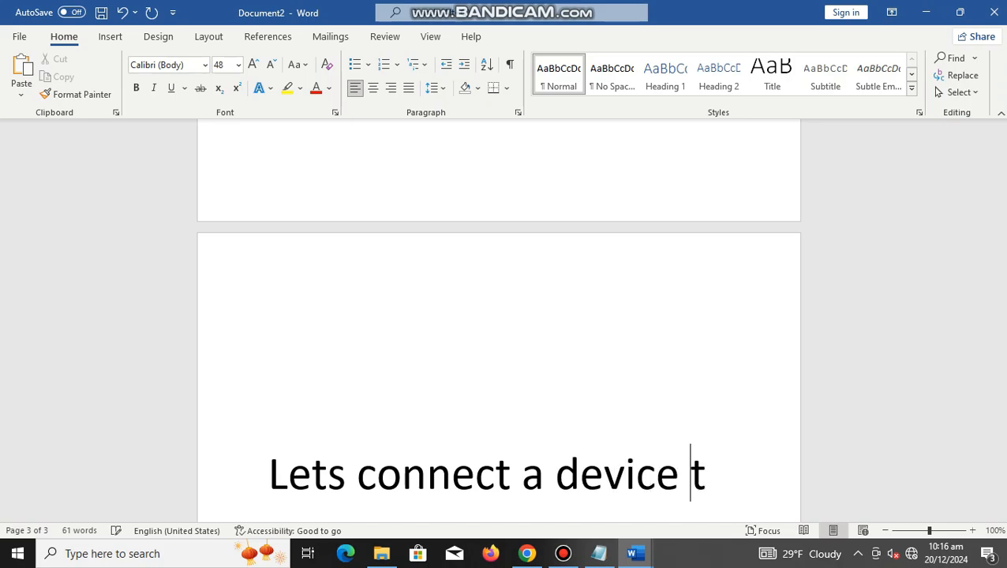
type("o this WAP ")
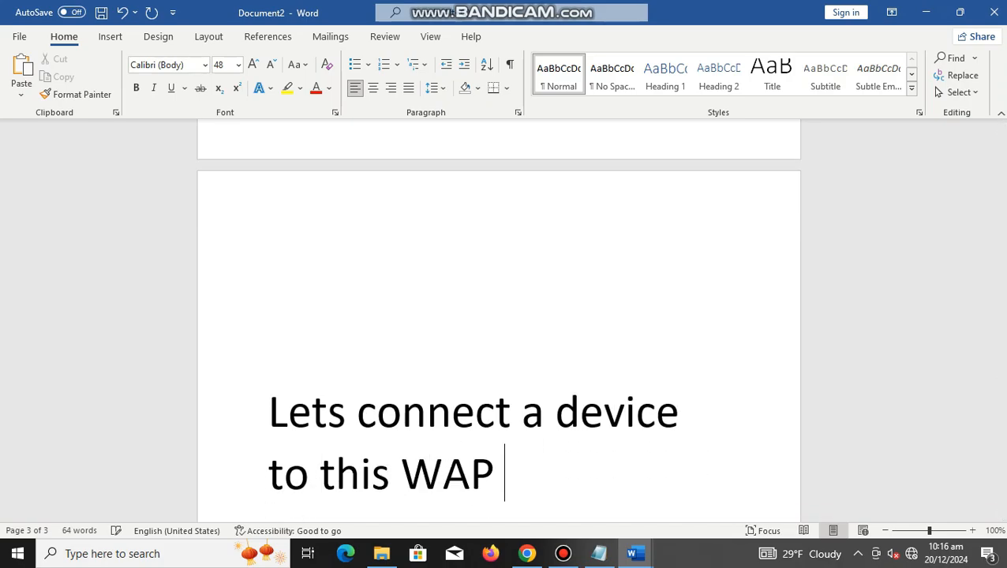
type("andblo")
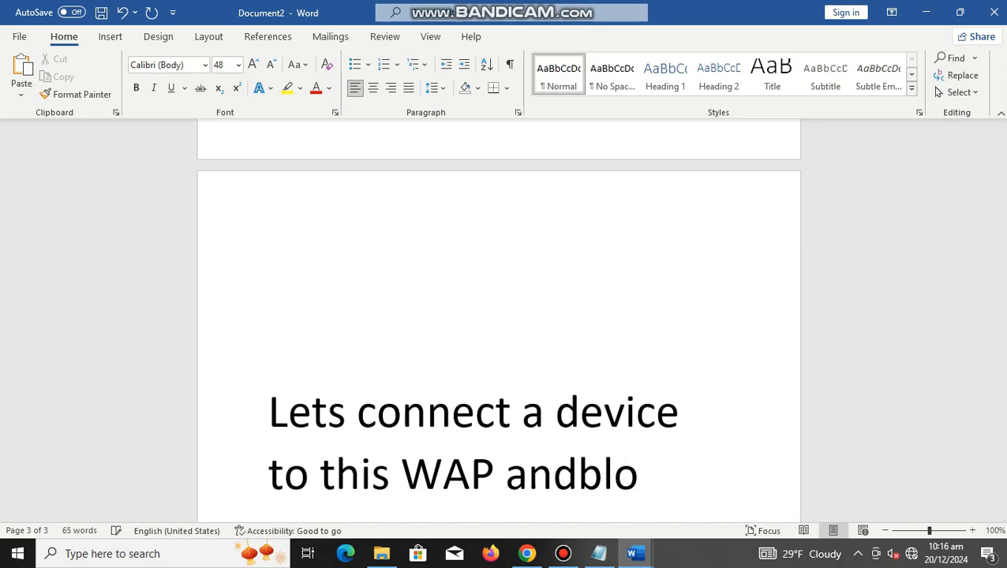
Step: Complete the sentence in the document with "block it afterwards."
key("BackSpace")
key("BackSpace")
key("BackSpace")
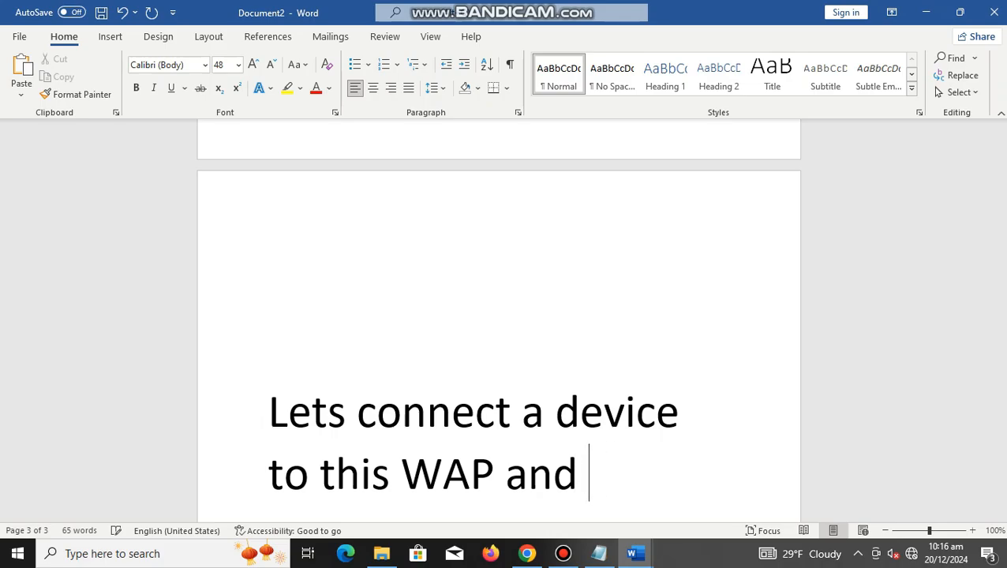
type("nl")
key("BackSpace")
key("BackSpace")
type("b")
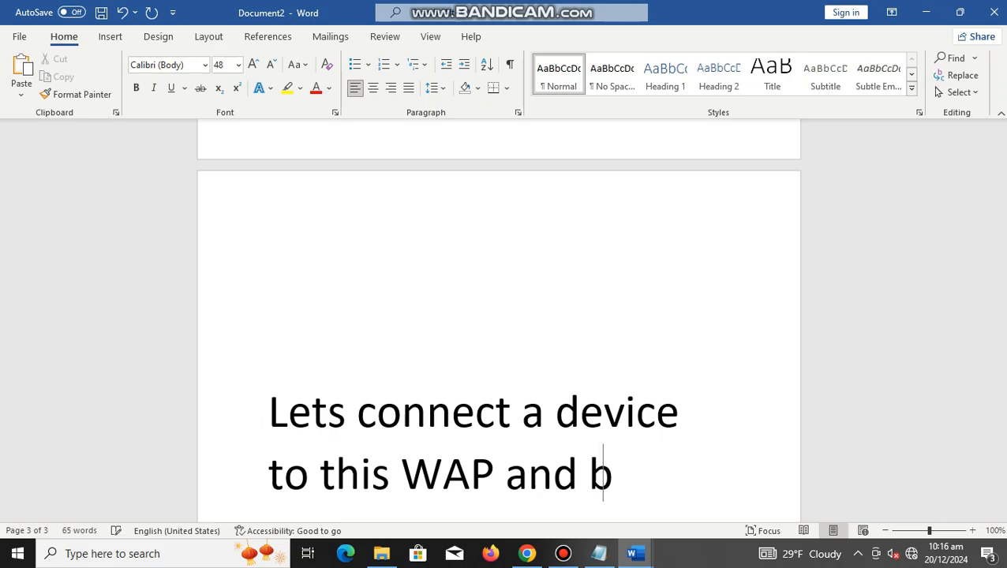
type("lock i")
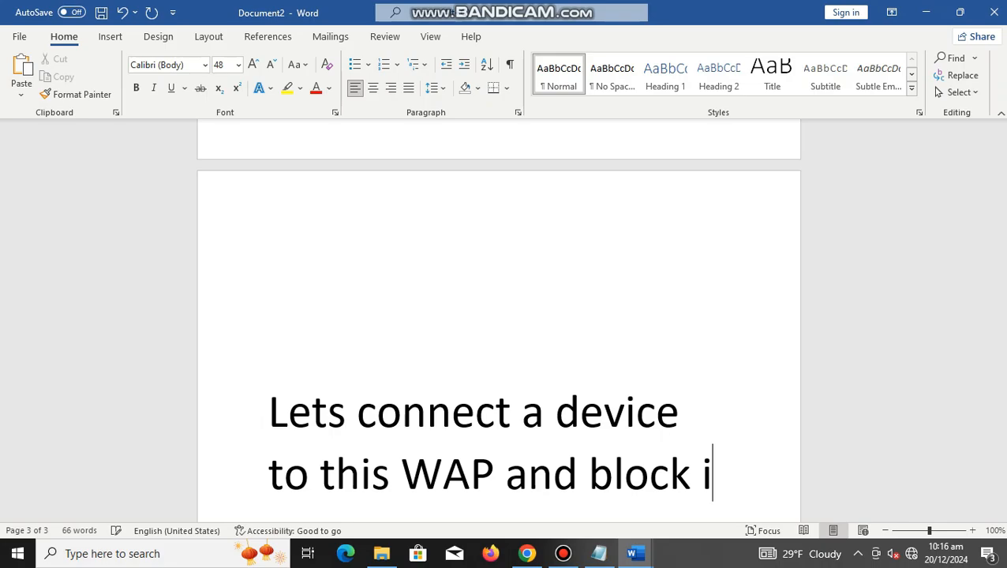
type("t afterwards.")
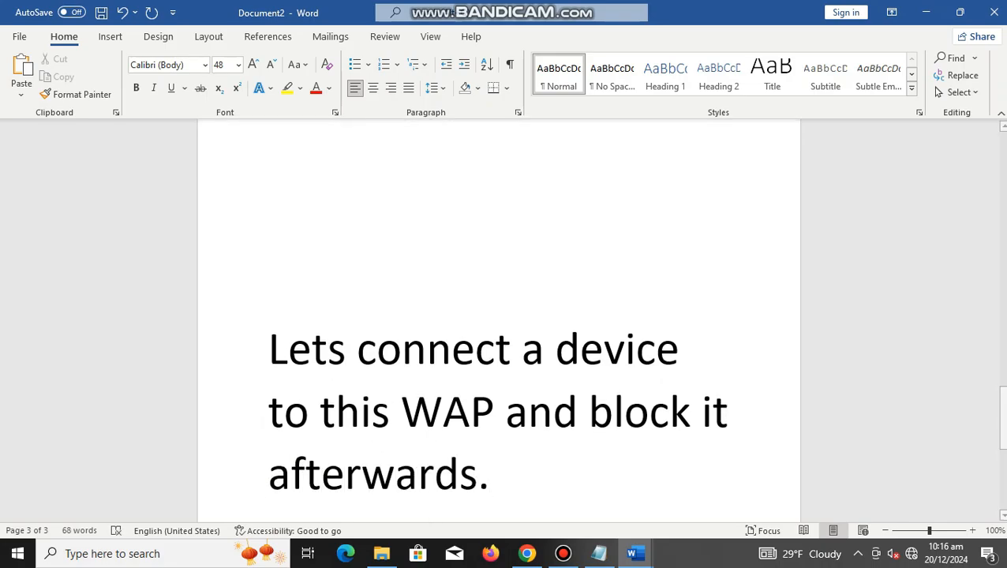
Step: Switch back to the access point's page in Chrome, reload it and show the connected clients in the network map
left_click(527, 554)
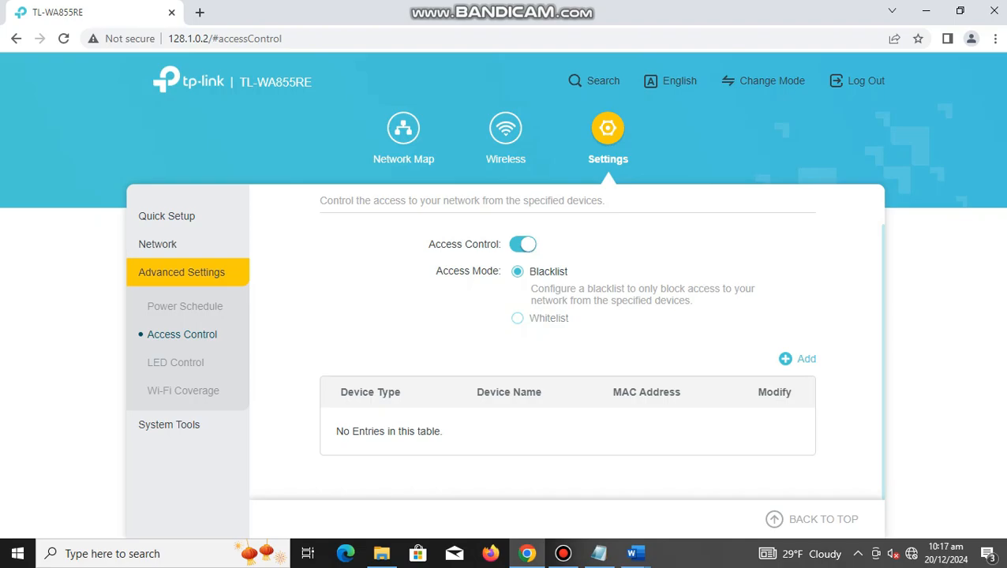
right_click(413, 315)
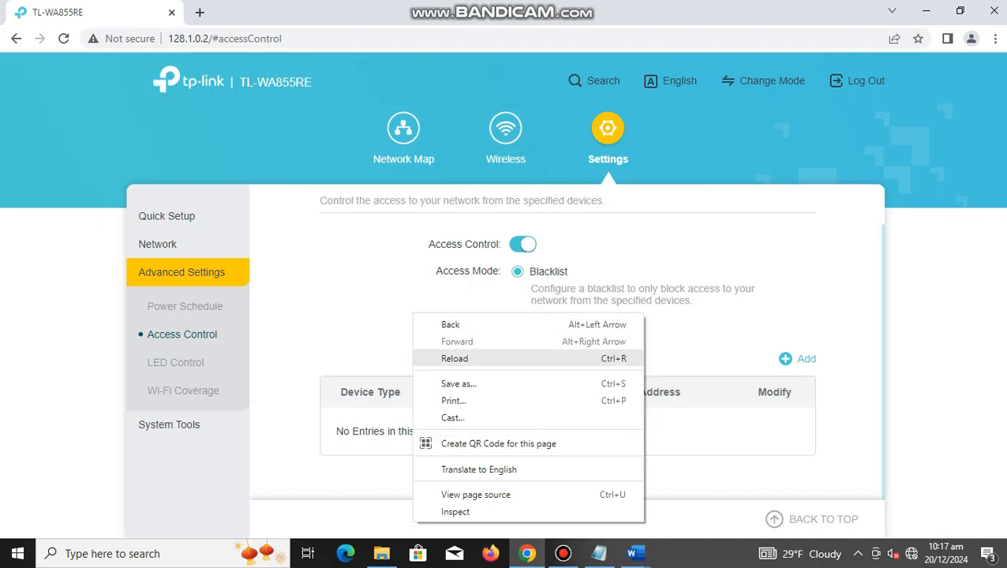
left_click(455, 359)
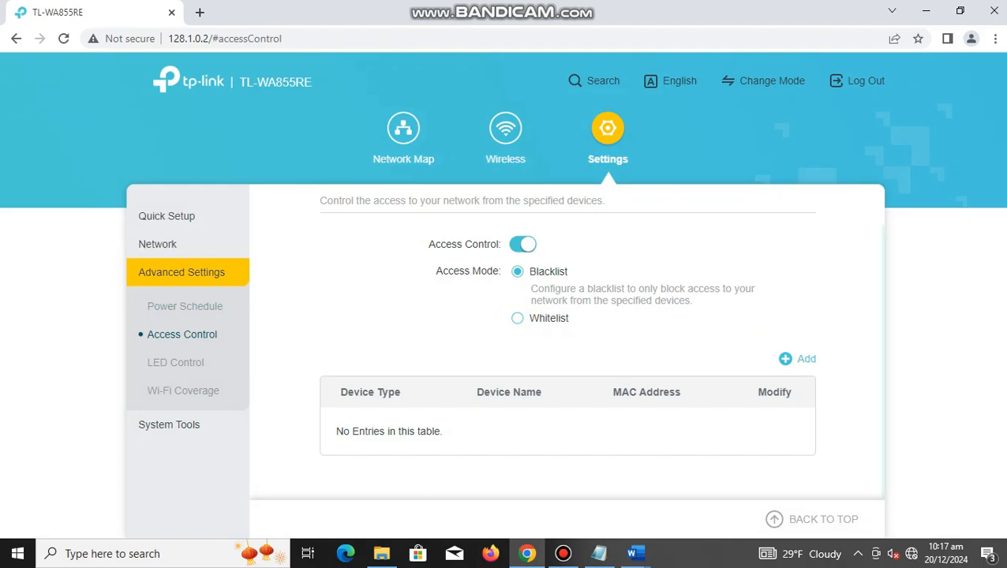
left_click(505, 129)
left_click(403, 129)
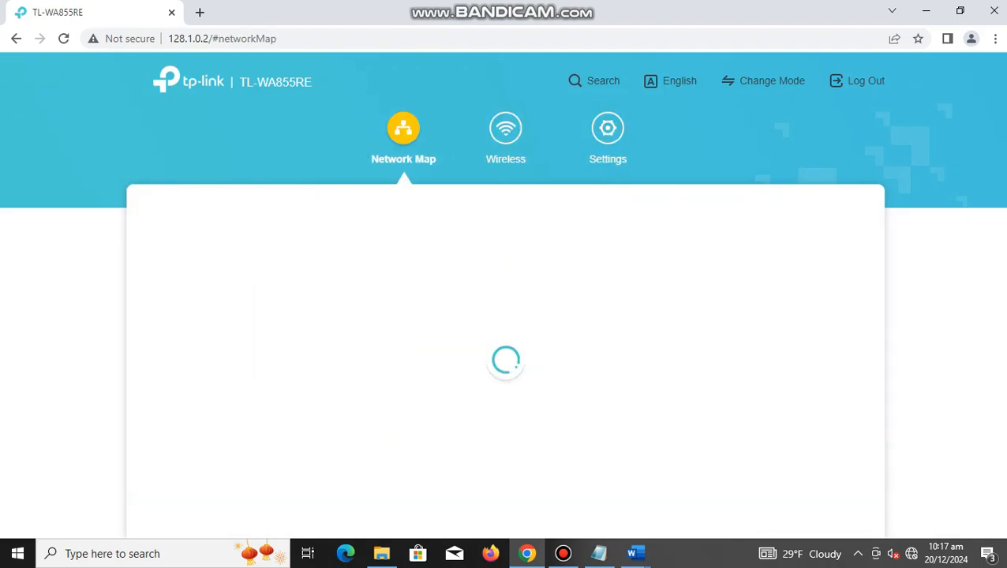
left_click(742, 247)
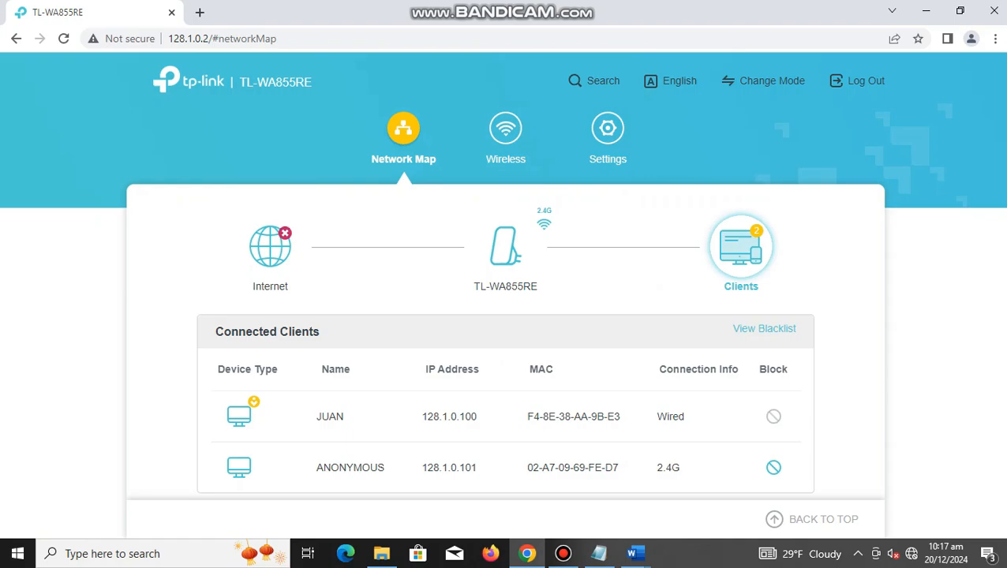
Step: Block the ANONYMOUS 2.4G client, confirm the block, and check the blacklist in Access Control
scroll(539, 347, "down", 1)
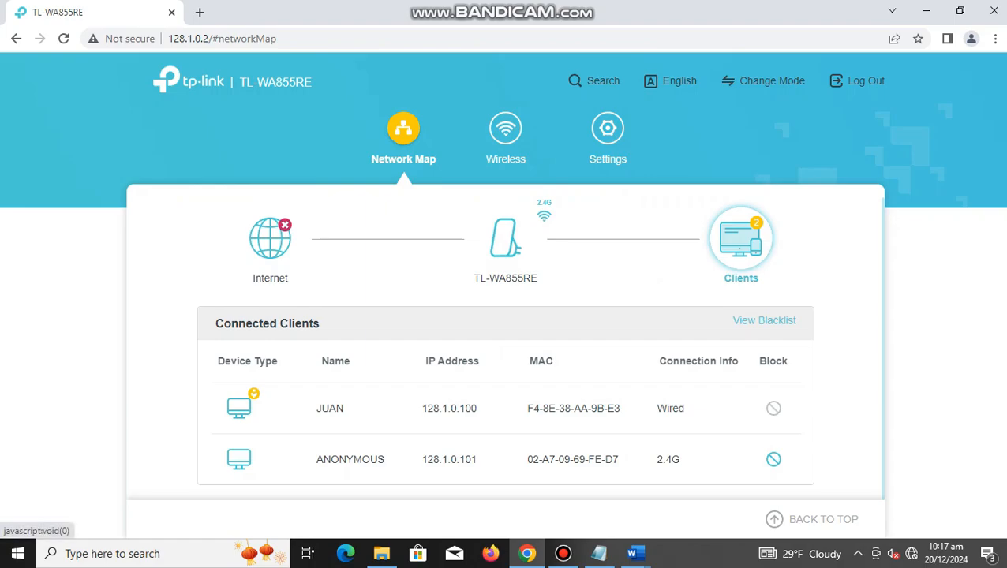
left_click(773, 460)
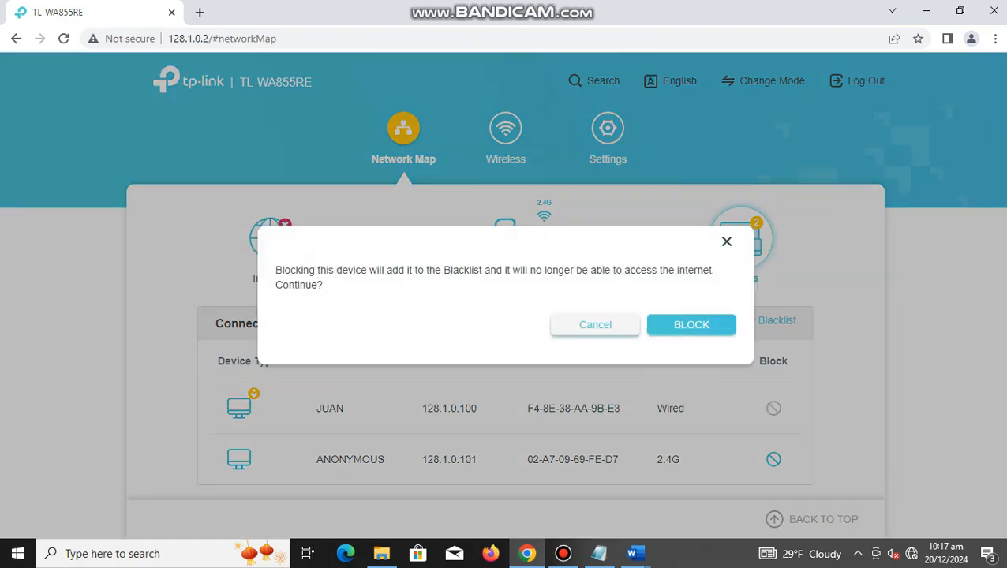
left_click(692, 325)
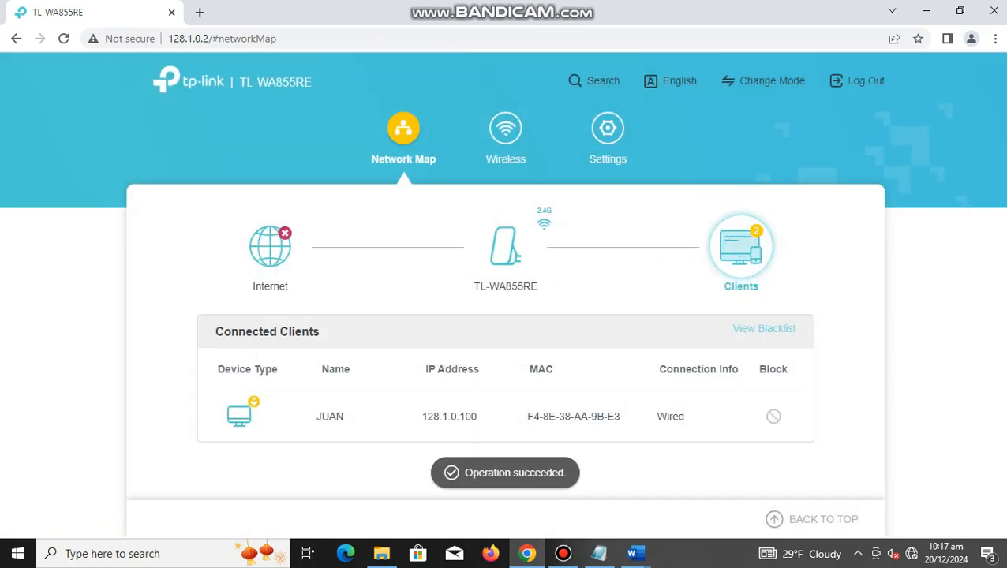
left_click(764, 330)
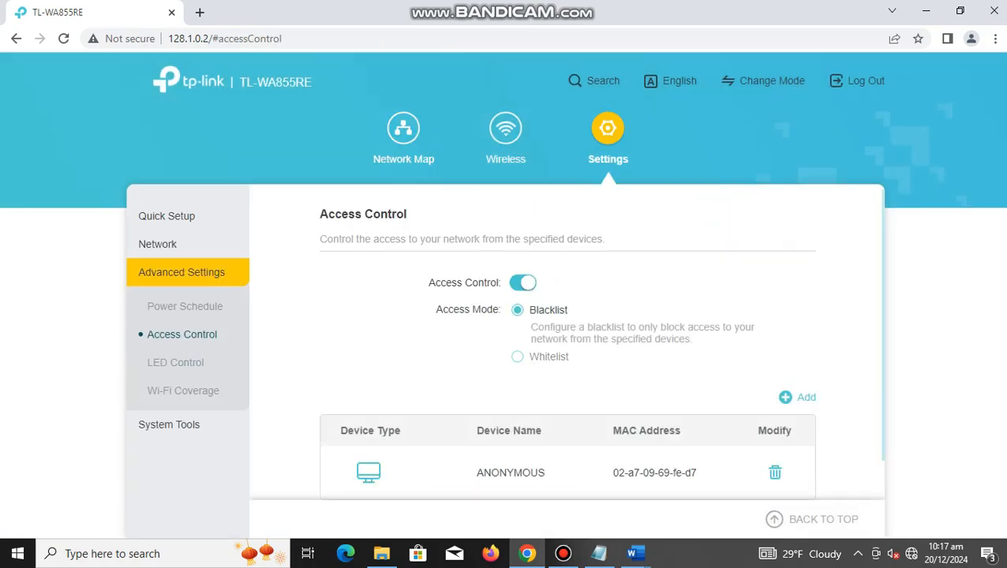
scroll(566, 344, "down", 1)
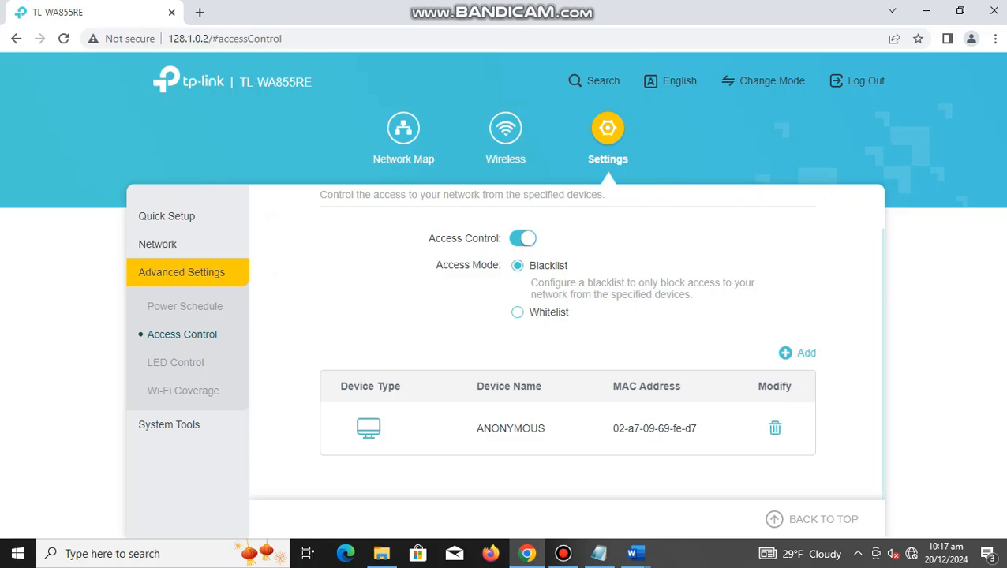
Step: Switch to Document2 in Word and begin a closing line reading "We are d" a few lines below the last sentence
mouse_move(636, 554)
left_click(715, 489)
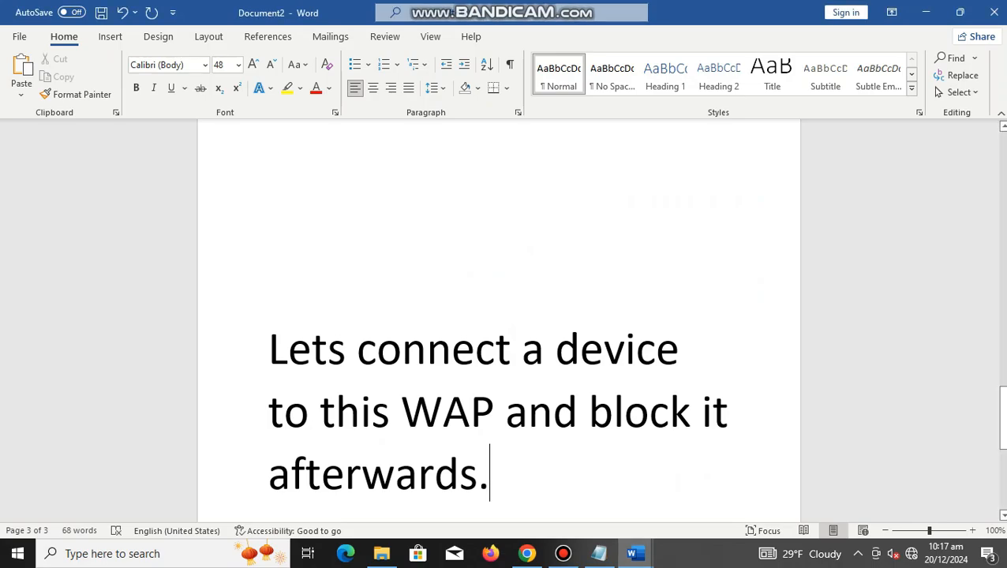
key("Return")
key("Return")
key("Return")
key("Return")
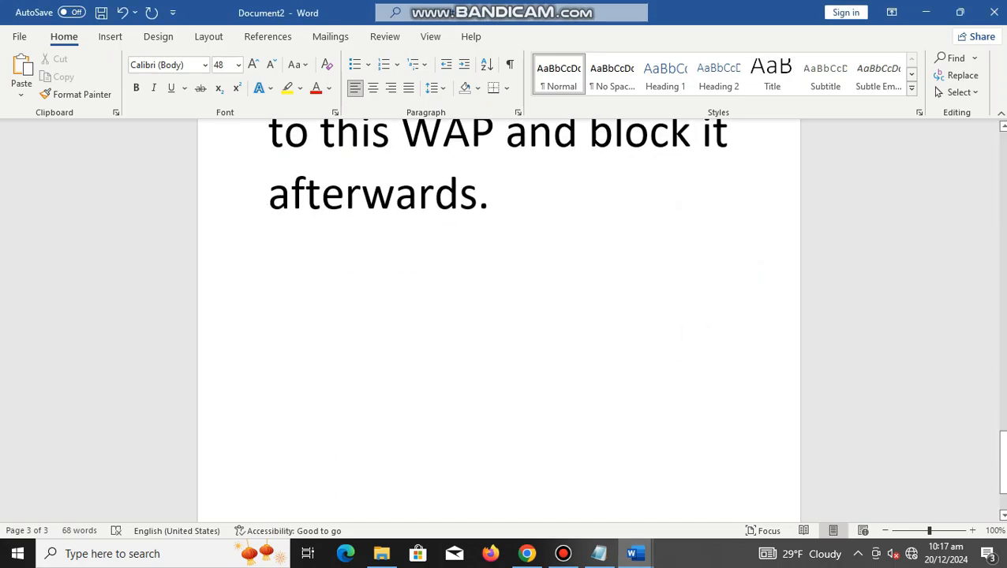
type("We ae")
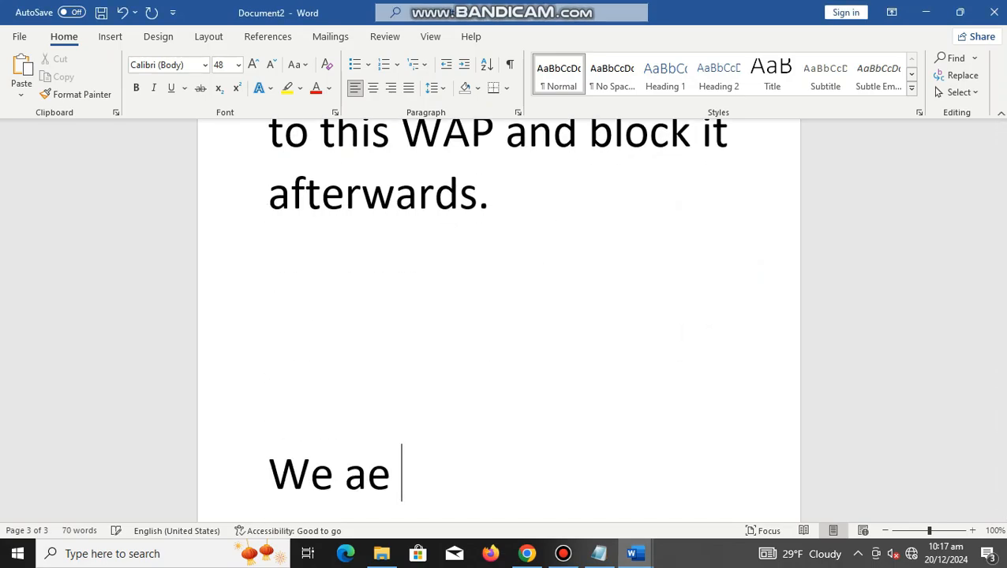
key("BackSpace")
type("re d")
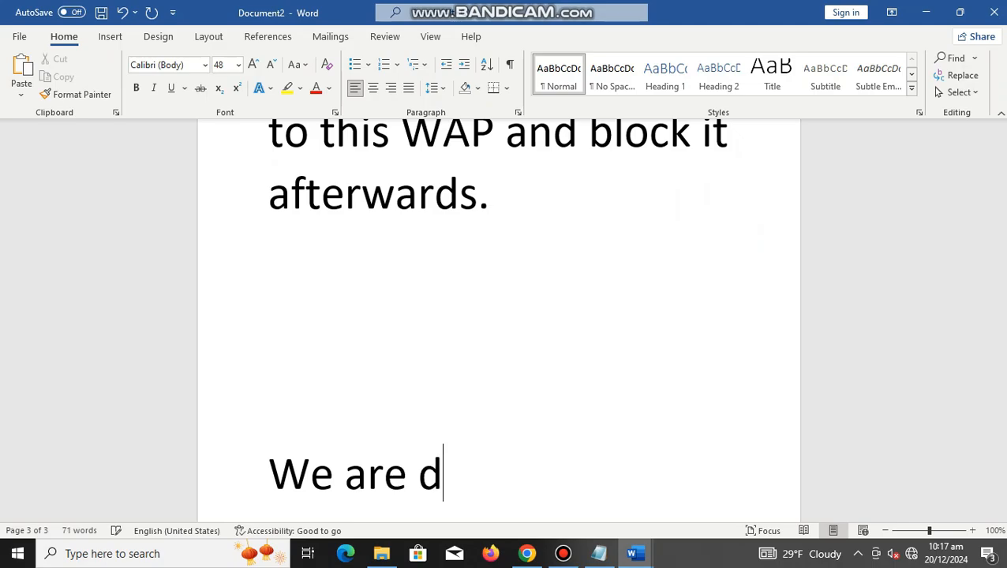